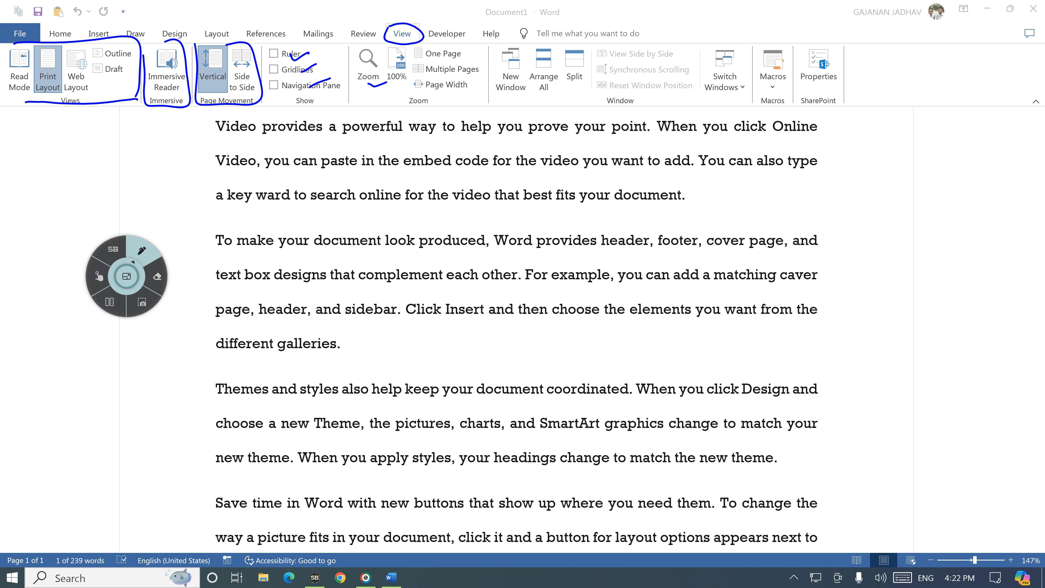
Outline the remaining View command groups in blue ink, clear the markings, and outline the View heading and Views group
mouse_move(469, 52)
left_mouse_down()
mouse_move(769, 41)
mouse_move(880, 59)
mouse_move(774, 108)
mouse_move(289, 105)
left_mouse_up()
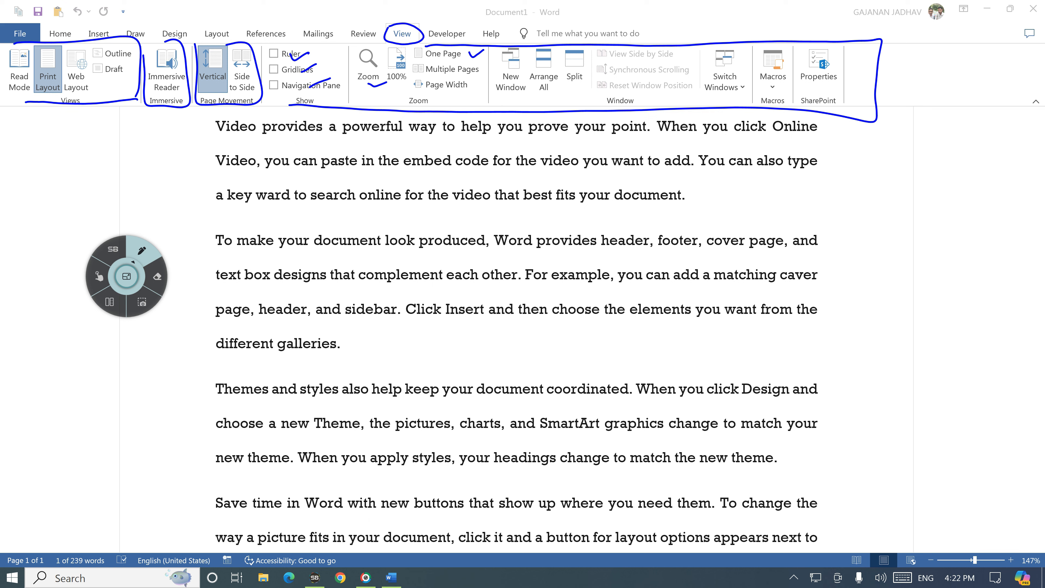
left_click(99, 277)
left_click(142, 251)
left_click_drag(406, 23, 419, 28)
mouse_move(76, 105)
left_mouse_down()
mouse_move(130, 92)
mouse_move(114, 45)
mouse_move(6, 61)
mouse_move(78, 105)
left_mouse_up()
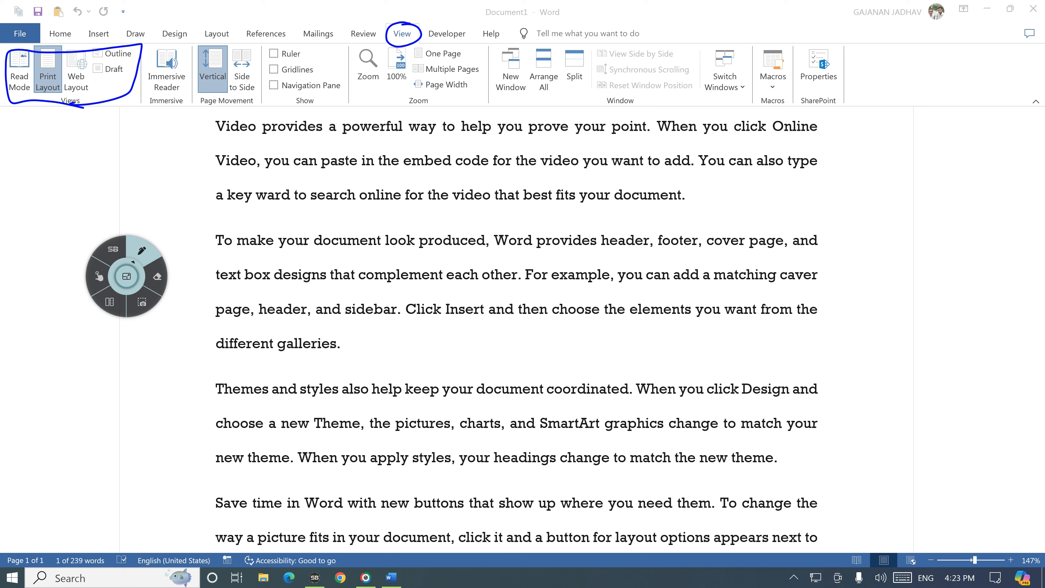
Clear the ink, show the document in Read Mode, and circle the View heading there in blue
left_click(98, 276)
left_click(19, 70)
left_click(142, 250)
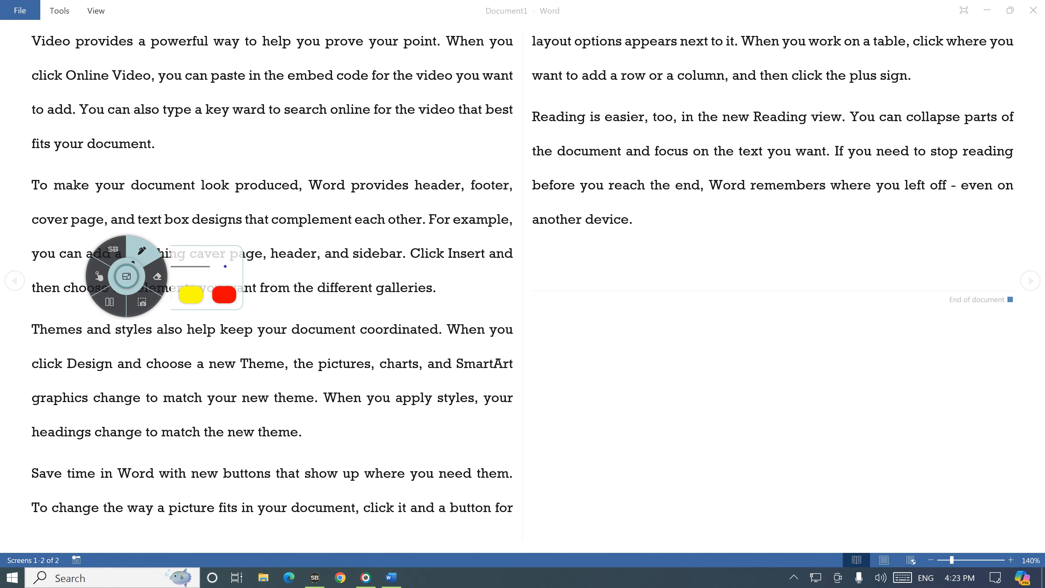
mouse_move(108, 2)
left_mouse_down()
mouse_move(88, 23)
mouse_move(113, 10)
left_mouse_up()
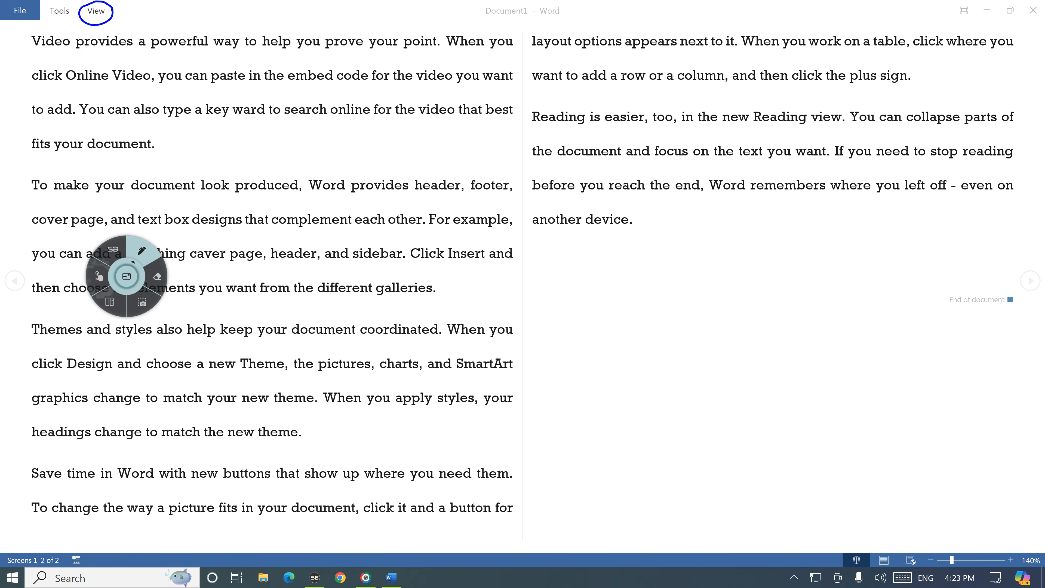
Clear the ink and leave Read Mode to return to editing the document
left_click(100, 277)
left_click(96, 11)
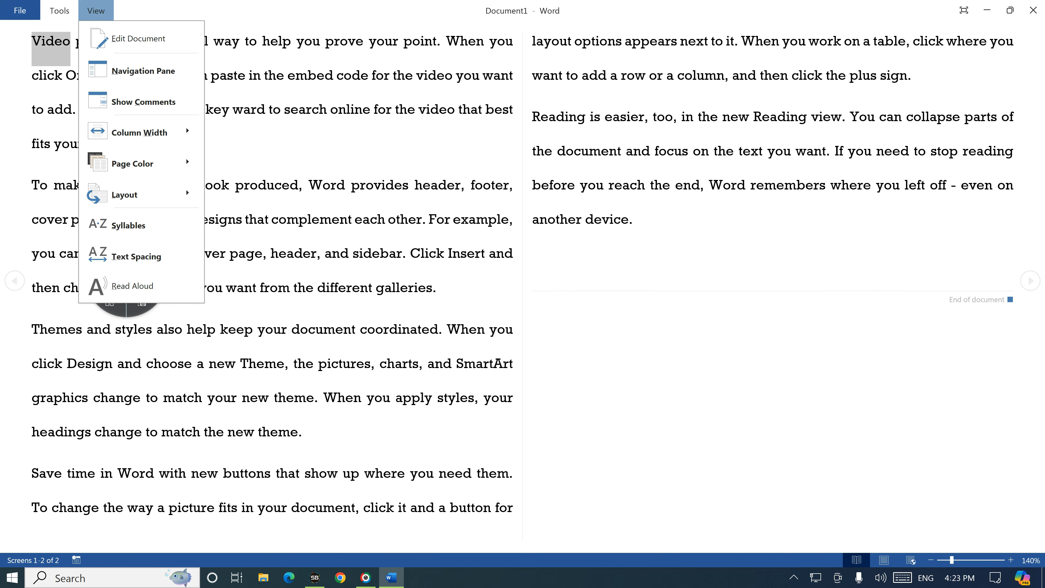
left_click(185, 37)
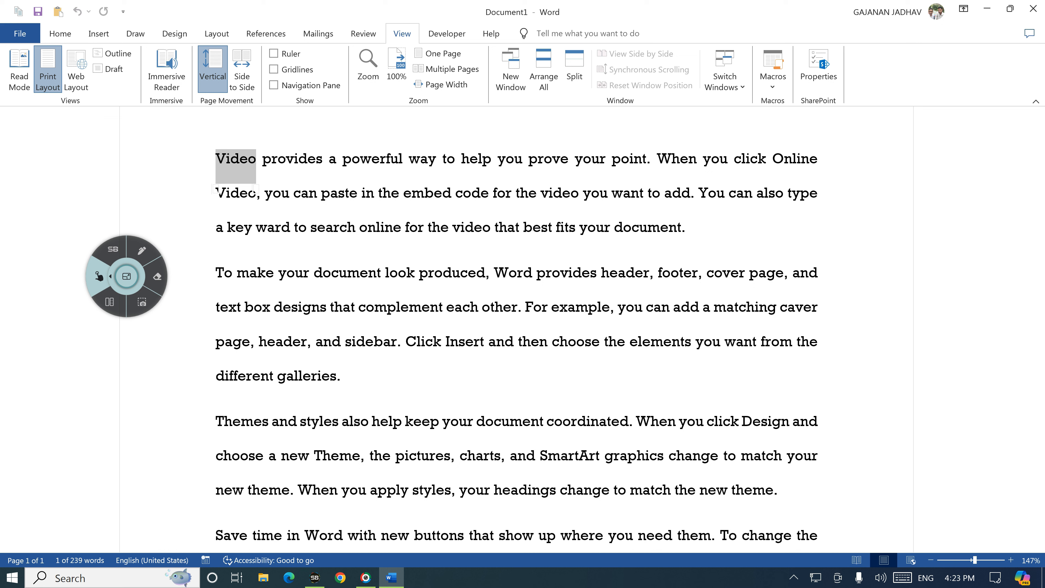
Circle the Print Layout option in blue ink and clear the marking
left_click(142, 250)
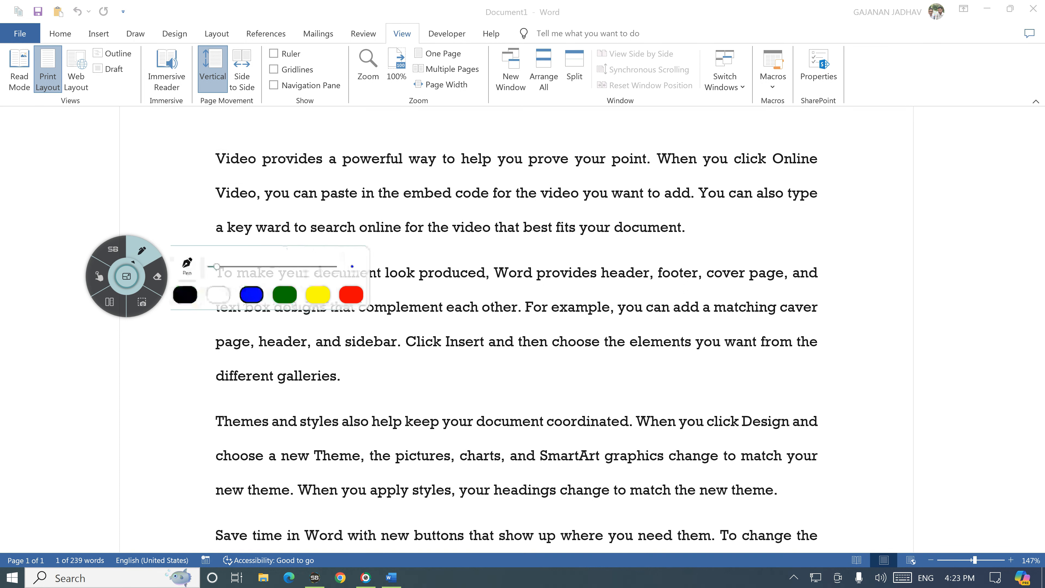
mouse_move(34, 44)
left_mouse_down()
mouse_move(54, 41)
mouse_move(63, 98)
mouse_move(31, 87)
mouse_move(33, 44)
left_mouse_up()
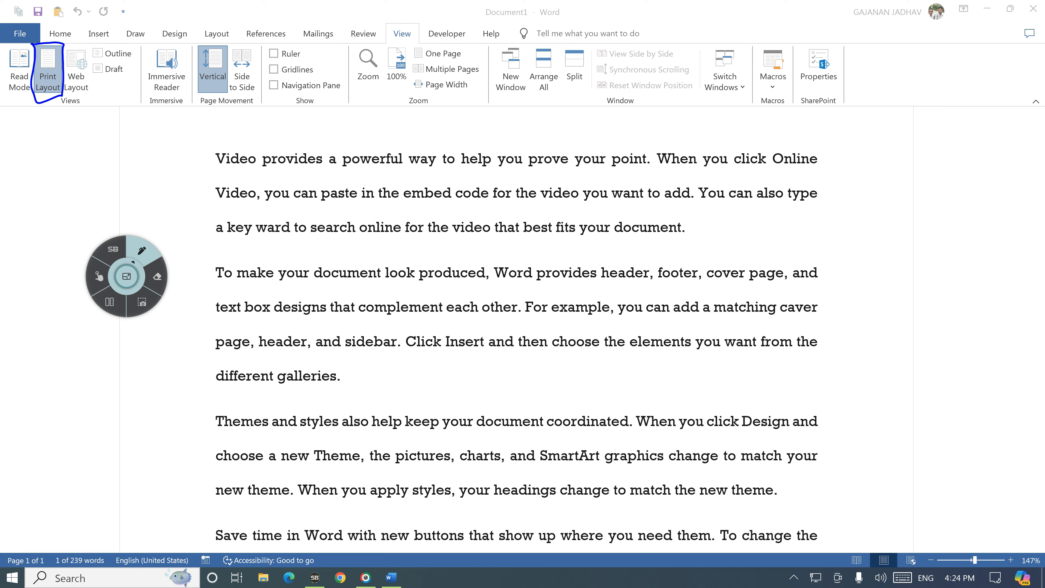
left_click(100, 276)
Circle the Web Layout option in ink, clear the marking, and show the document in Web Layout
left_click(142, 250)
mouse_move(76, 41)
left_mouse_down()
mouse_move(68, 101)
mouse_move(89, 73)
mouse_move(69, 36)
left_mouse_up()
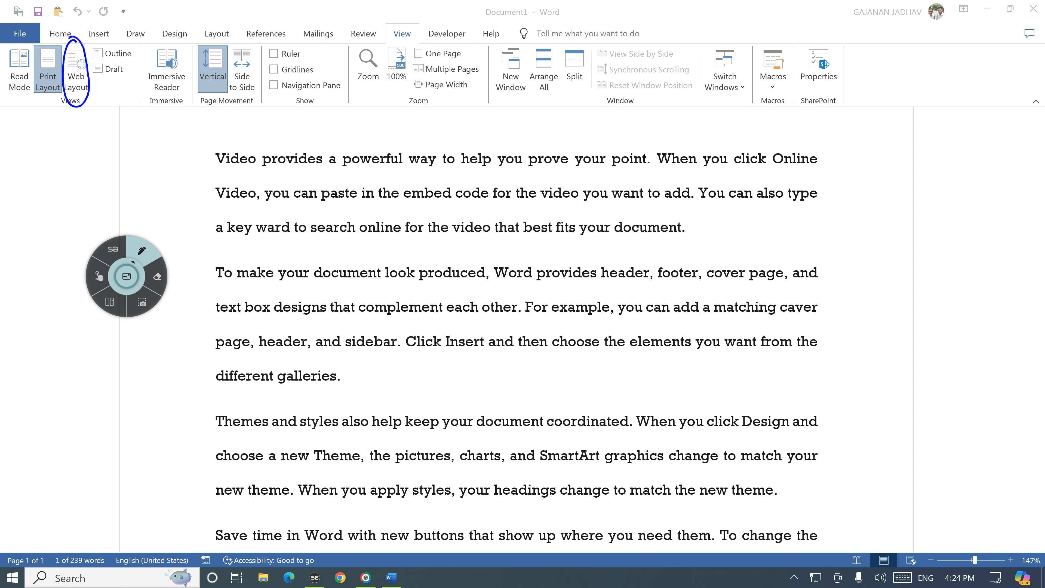
left_click(100, 277)
left_click(75, 70)
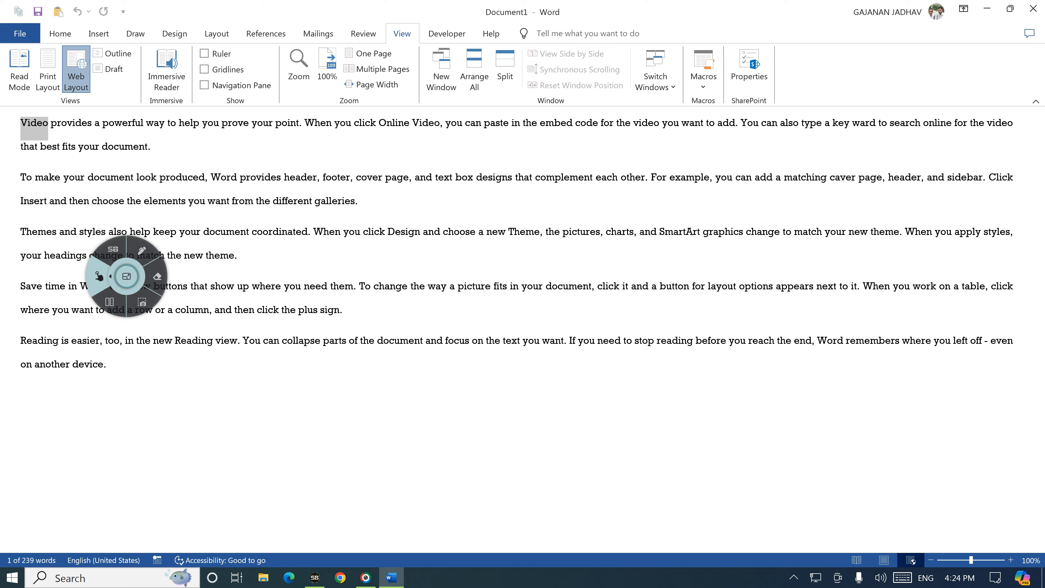
Mark the Outline option in ink, clear the marking, and show the document in Outline view
left_click(142, 250)
mouse_move(120, 39)
left_mouse_down()
mouse_move(124, 60)
mouse_move(141, 39)
left_mouse_up()
left_click(99, 276)
left_click(117, 53)
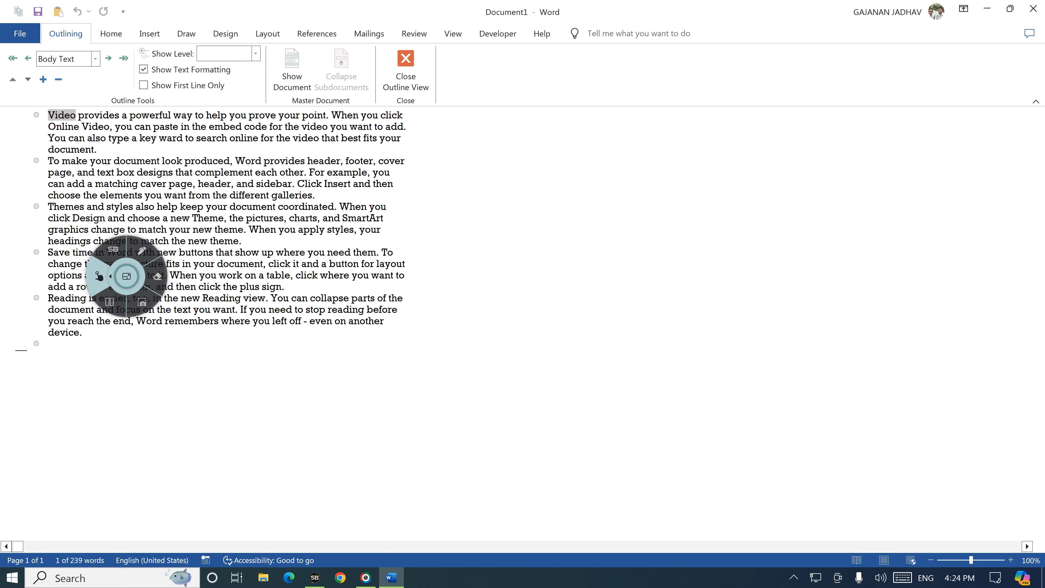
Mark the Close Outline View option in ink, clear the marking, and close Outline view
left_click(142, 249)
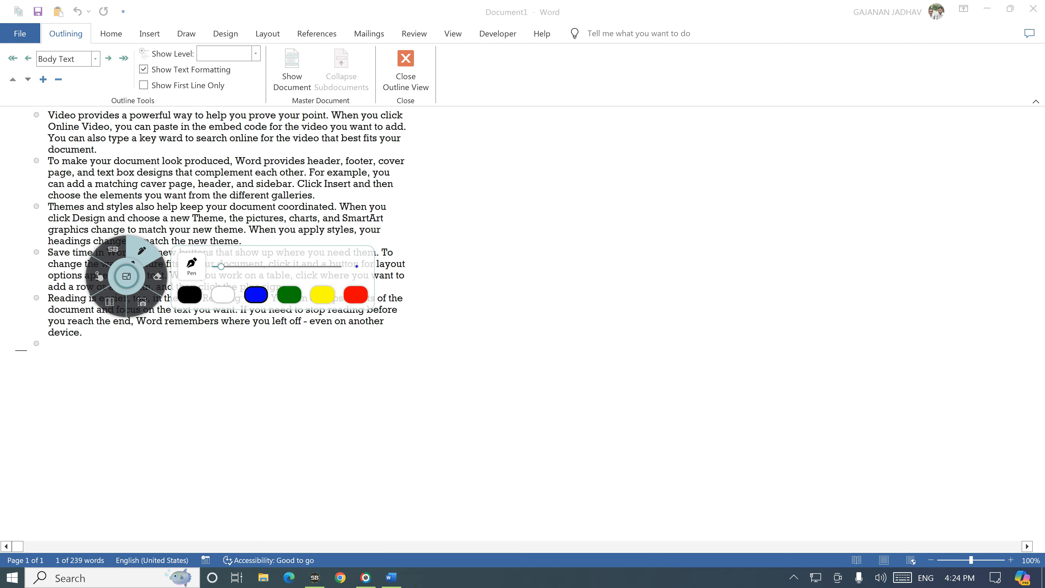
left_click_drag(426, 42, 430, 60)
left_click(99, 277)
left_click(406, 70)
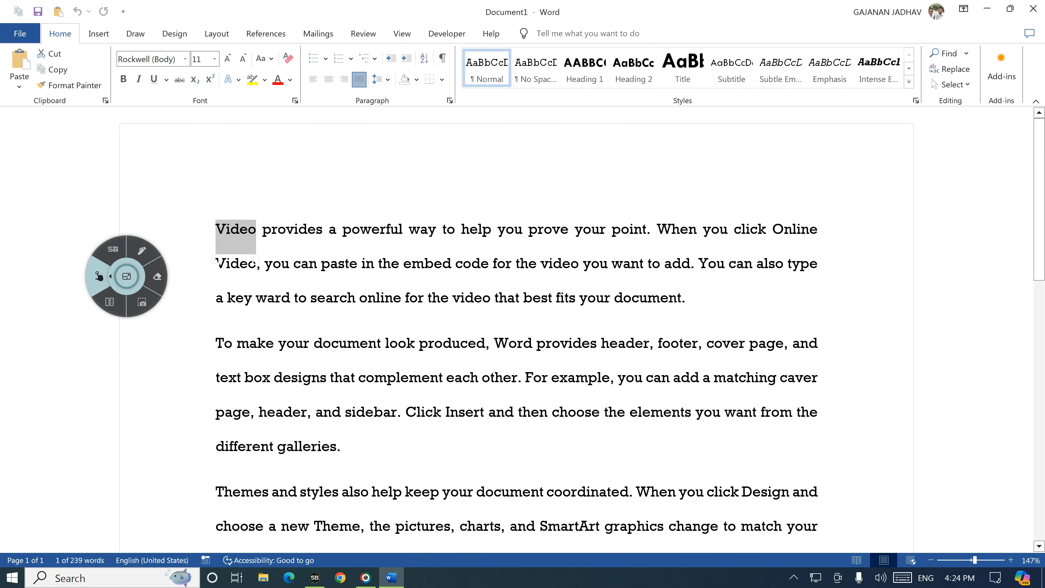
Mark the Draft option among the document views in ink, clear the marking, and show the document in Draft view
left_click(402, 34)
left_click(141, 250)
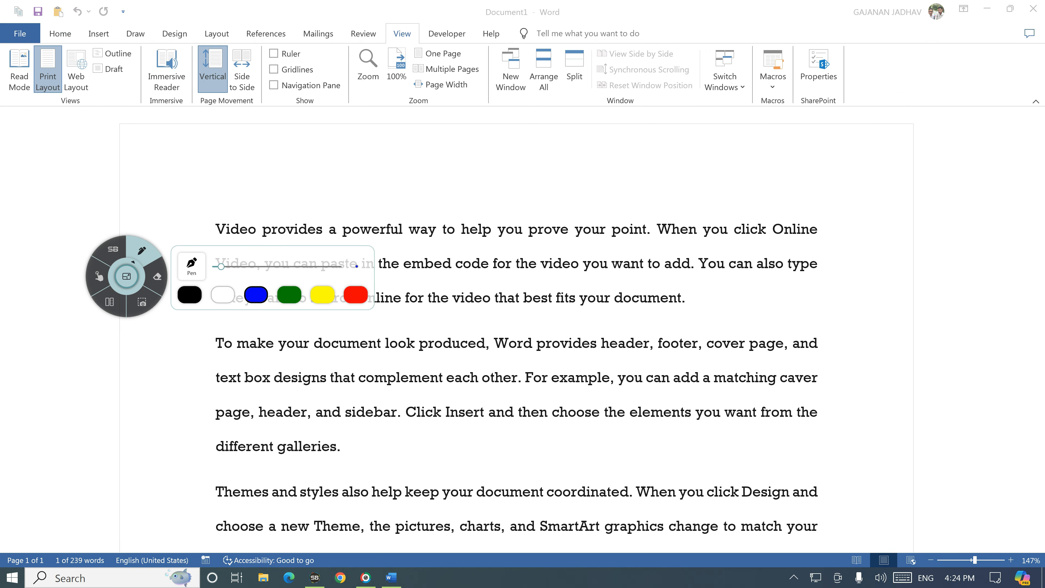
mouse_move(101, 62)
left_mouse_down()
mouse_move(90, 78)
mouse_move(131, 61)
left_mouse_up()
left_click(99, 276)
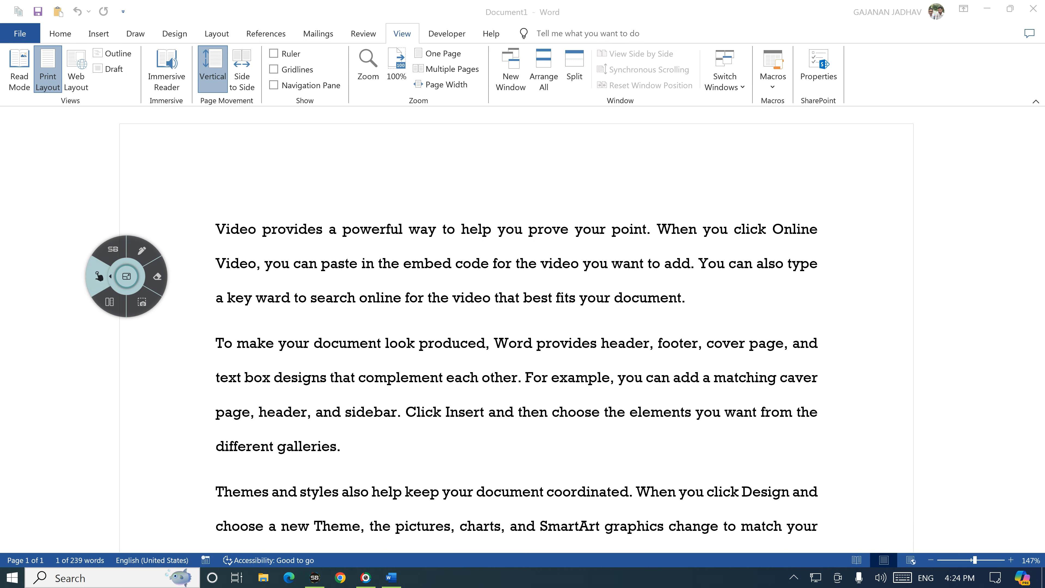
left_click(109, 69)
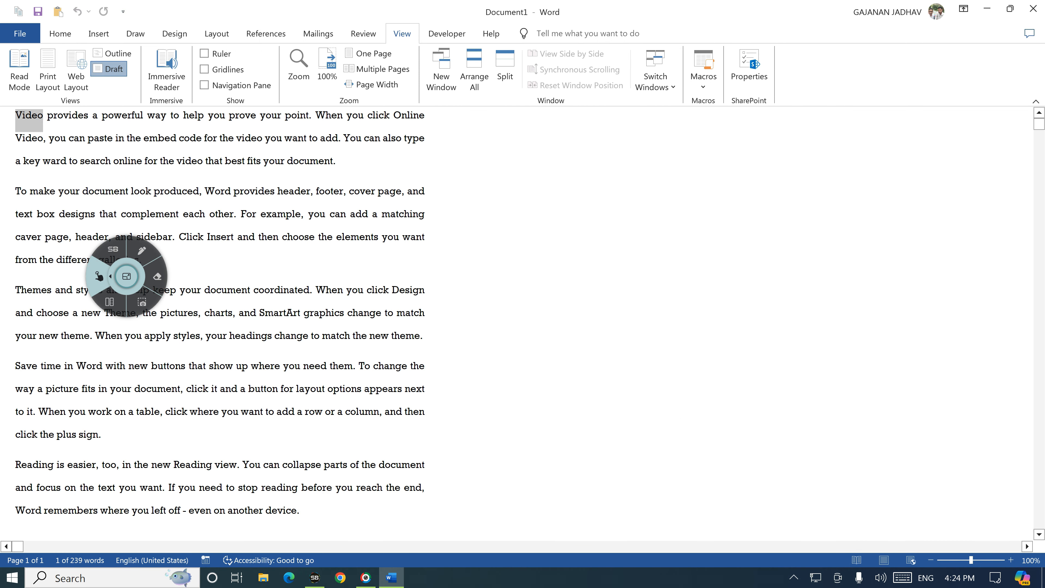
Return the document to Print Layout, draw a check mark under the Views group, and clear the ink
left_click(48, 69)
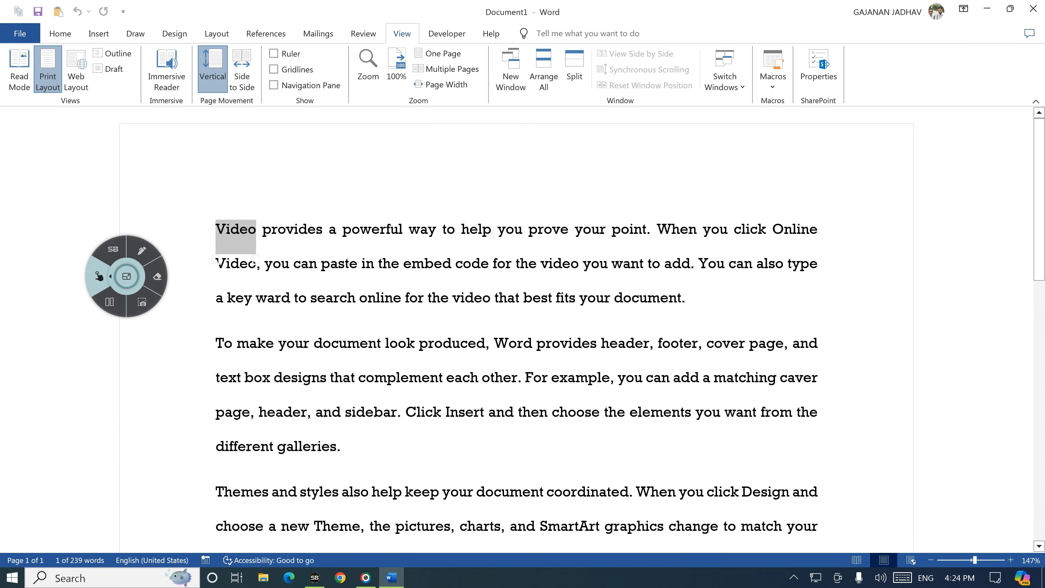
left_click(141, 251)
left_click_drag(58, 110, 98, 95)
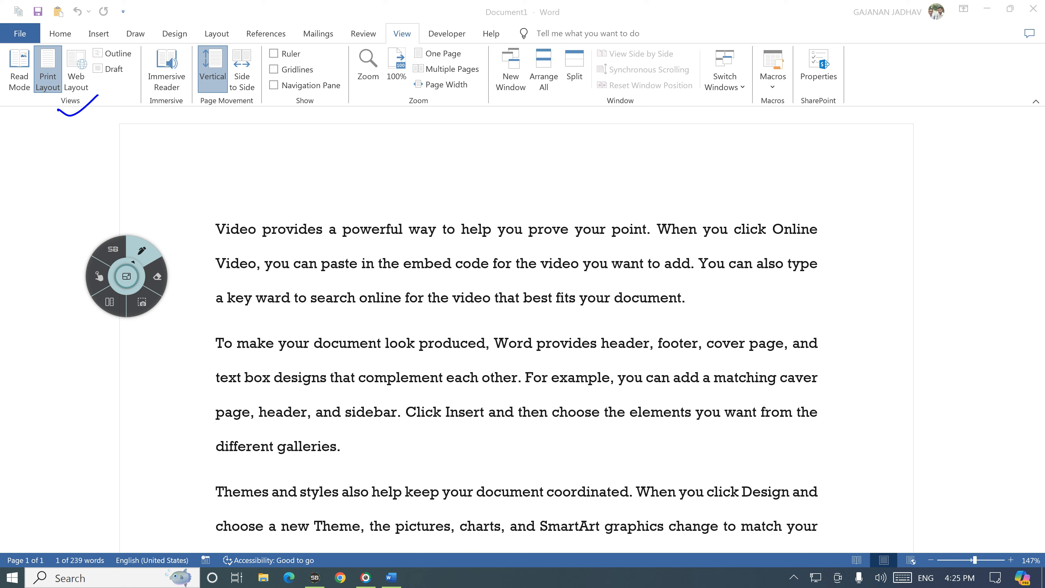
left_click(103, 276)
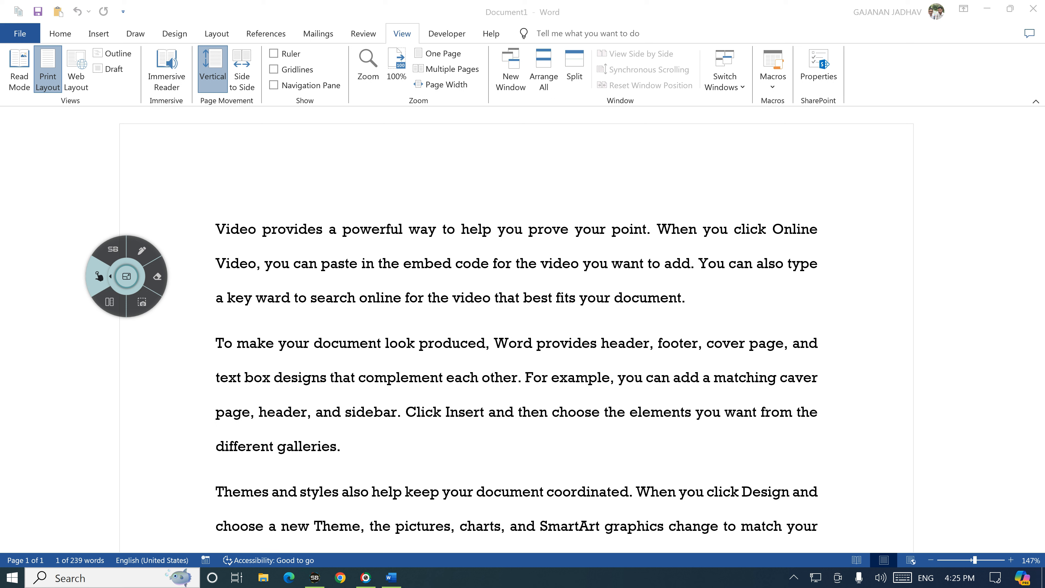
Draw a blue box around the Immersive Reader option and handwrite 2021 with a double underline above the first paragraph
left_click(142, 250)
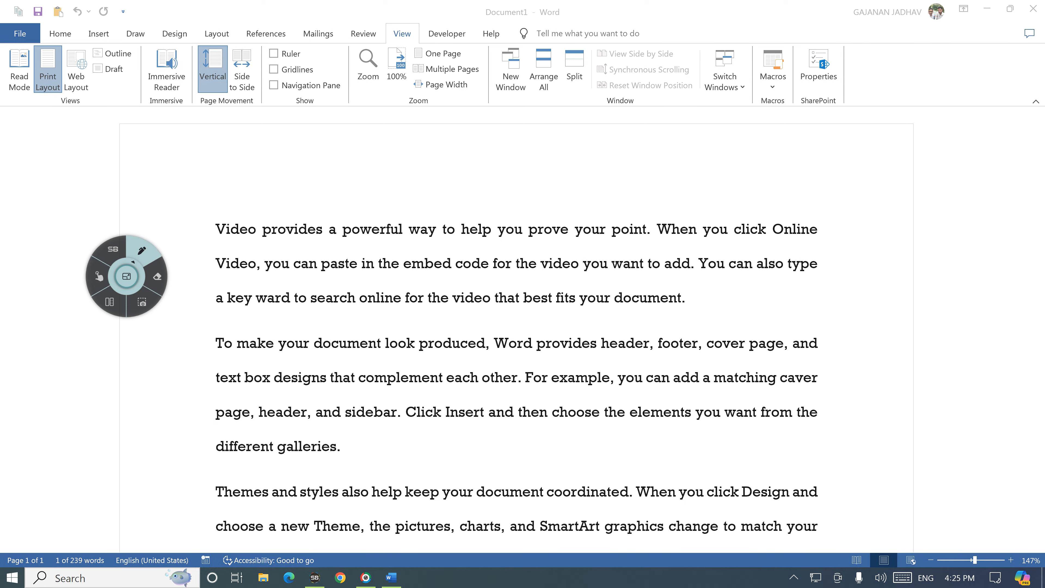
mouse_move(148, 40)
left_mouse_down()
mouse_move(193, 106)
mouse_move(165, 39)
mouse_move(149, 41)
left_mouse_up()
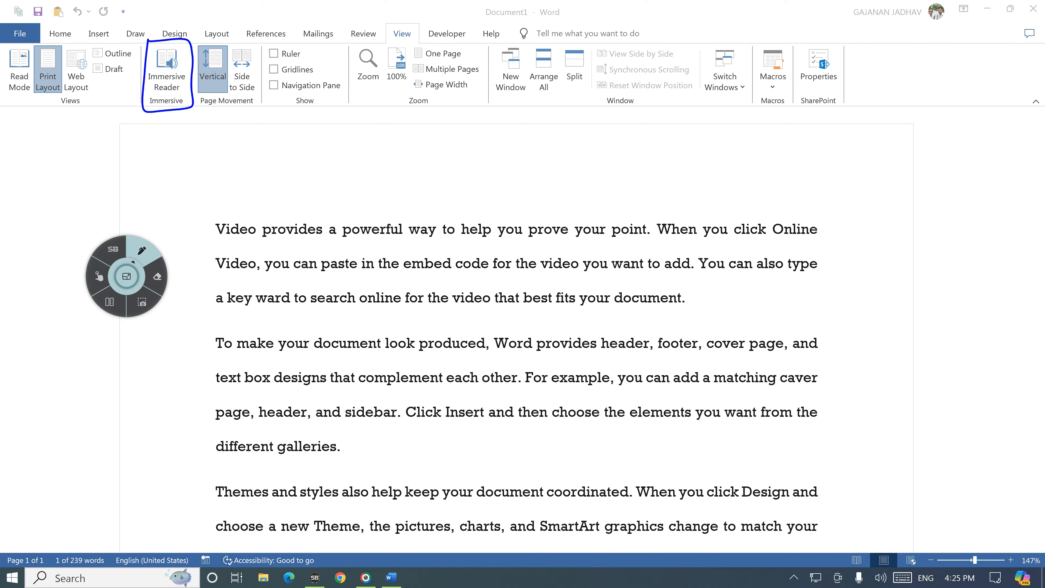
mouse_move(317, 174)
left_mouse_down()
mouse_move(407, 161)
mouse_move(416, 182)
left_mouse_up()
left_click_drag(331, 198, 435, 175)
left_click_drag(350, 207, 447, 184)
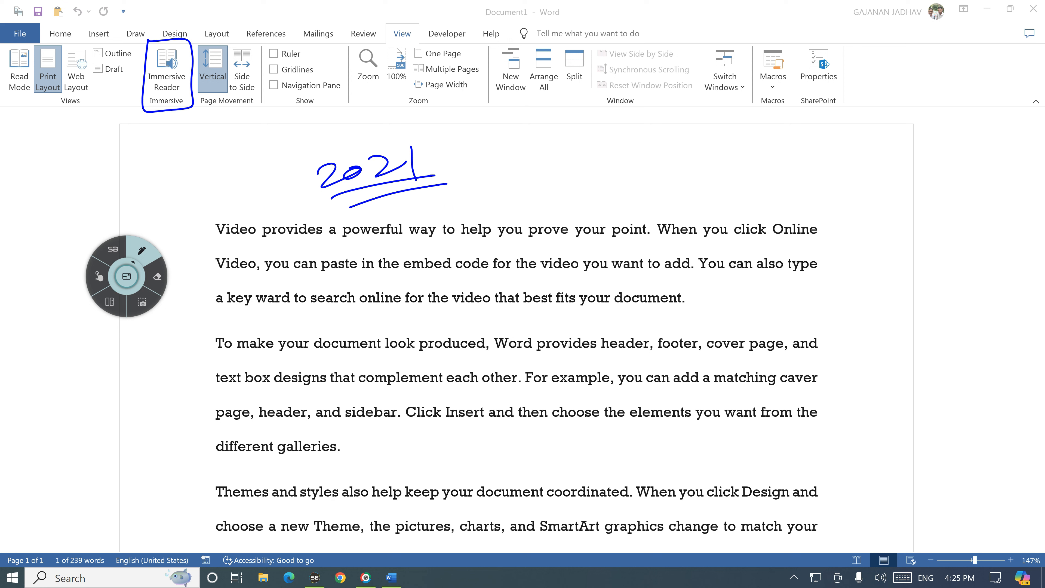
Clear the ink, open Immersive Reader, and circle the line "embed code for the video you want to" before clearing the marking
left_click(99, 276)
left_click(167, 70)
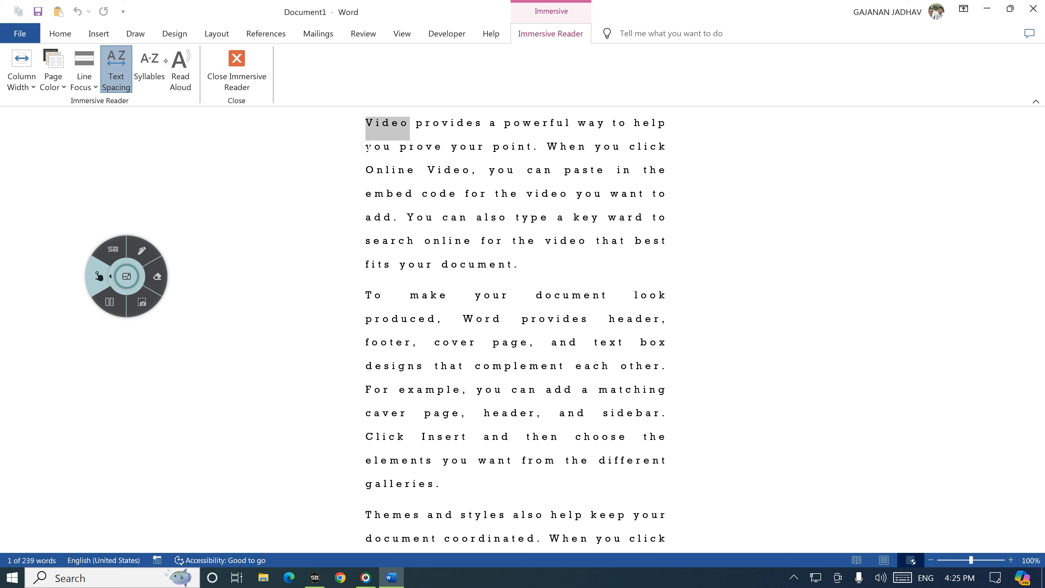
left_click(142, 250)
mouse_move(374, 201)
left_mouse_down()
mouse_move(685, 200)
mouse_move(453, 181)
mouse_move(371, 197)
left_mouse_up()
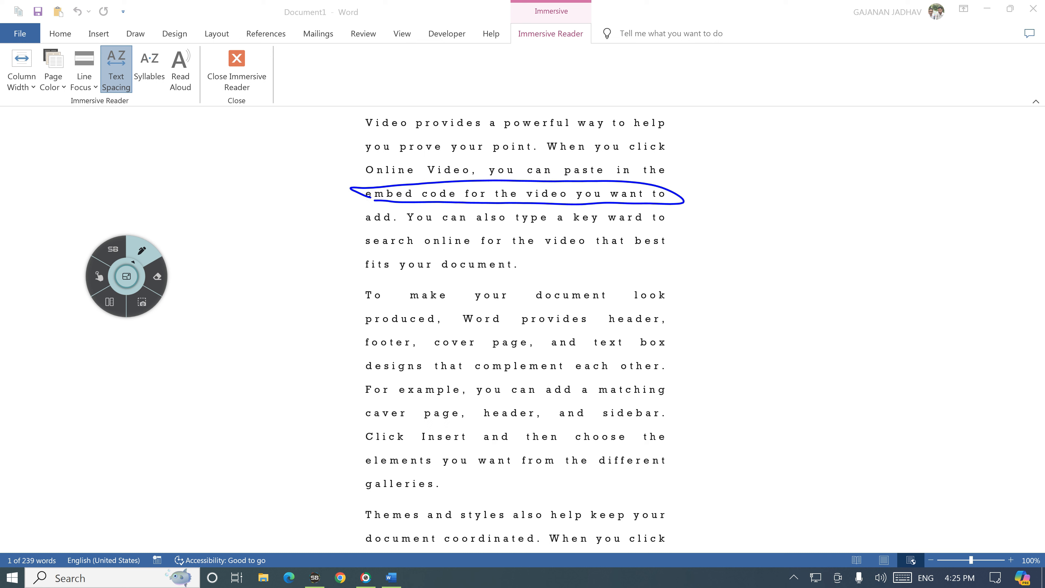
left_click(98, 276)
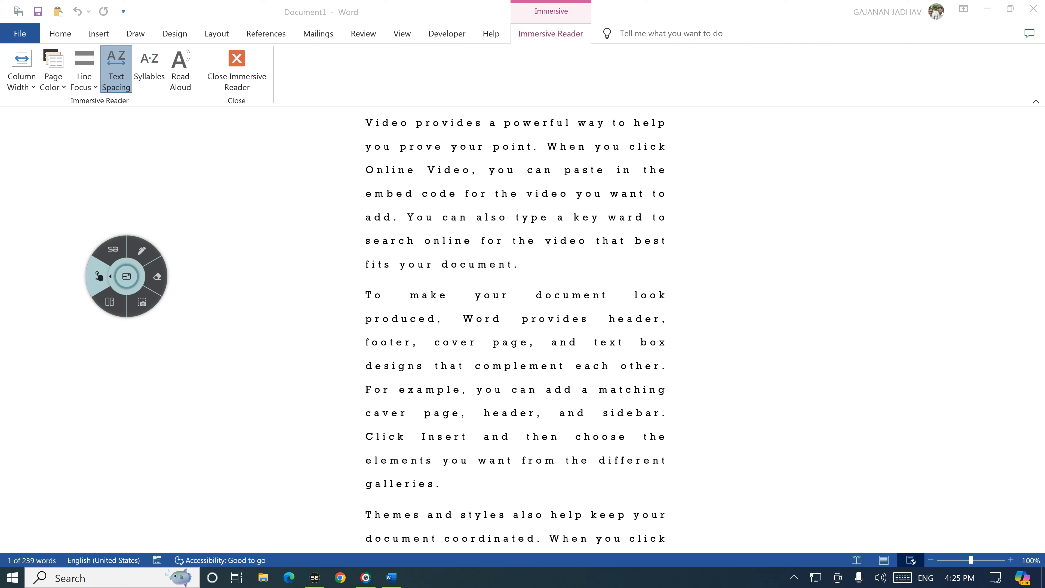
Try the Very Narrow, Moderate and Wide column widths in Immersive Reader, finishing with Moderate
left_click(22, 77)
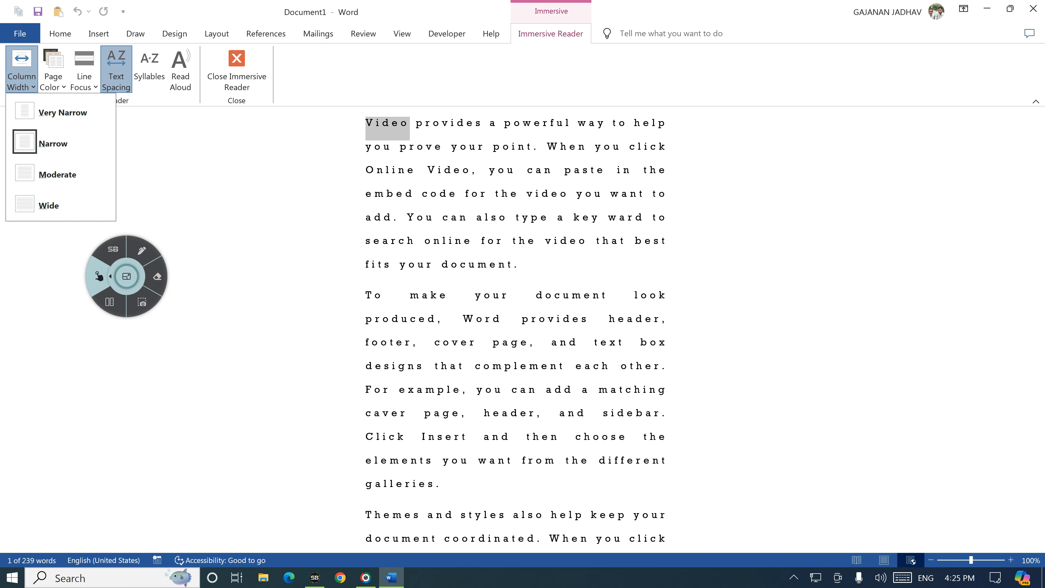
left_click(62, 112)
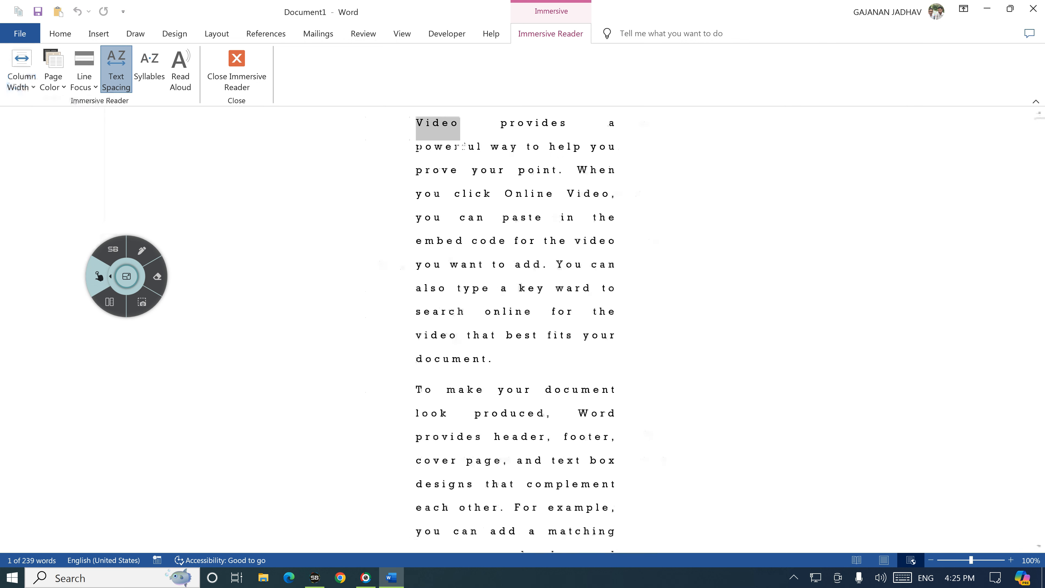
left_click(22, 76)
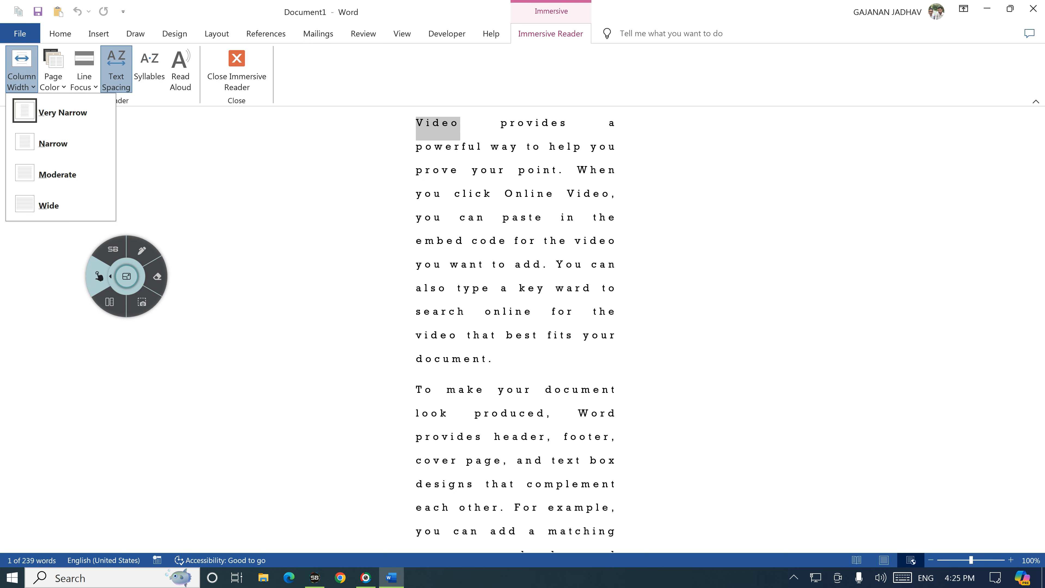
left_click(57, 174)
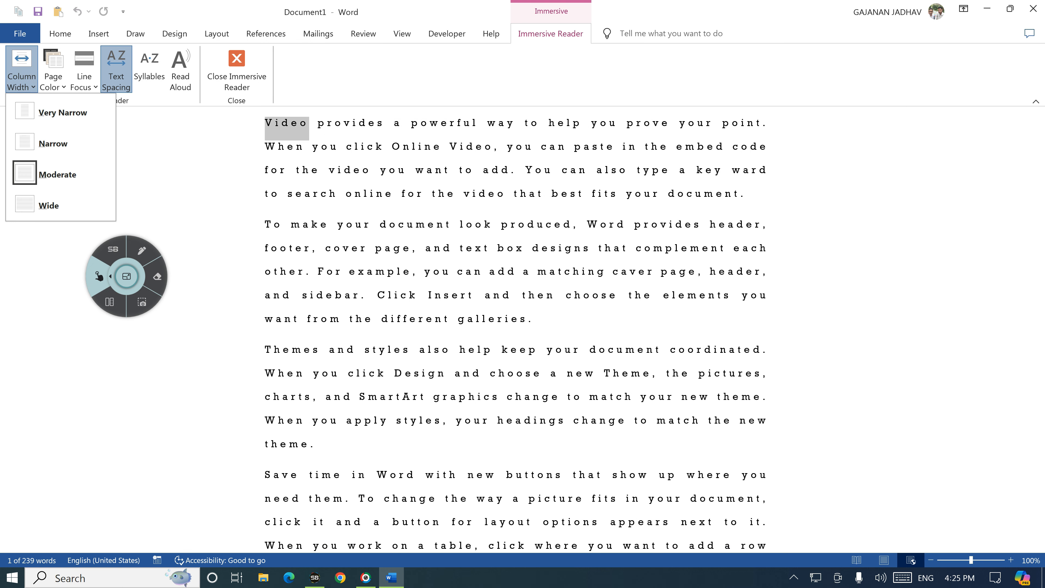
left_click(48, 206)
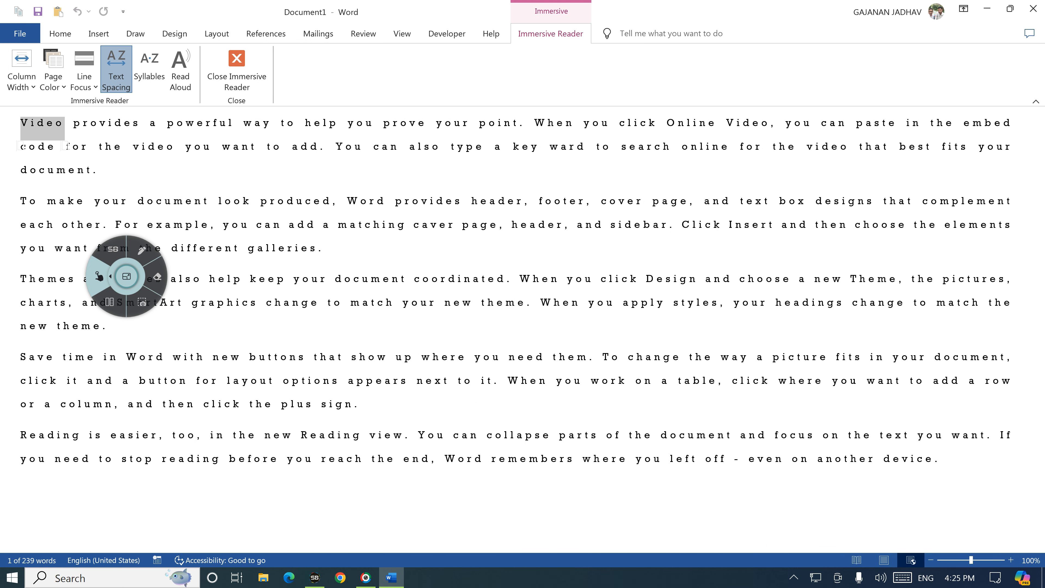
left_click(22, 70)
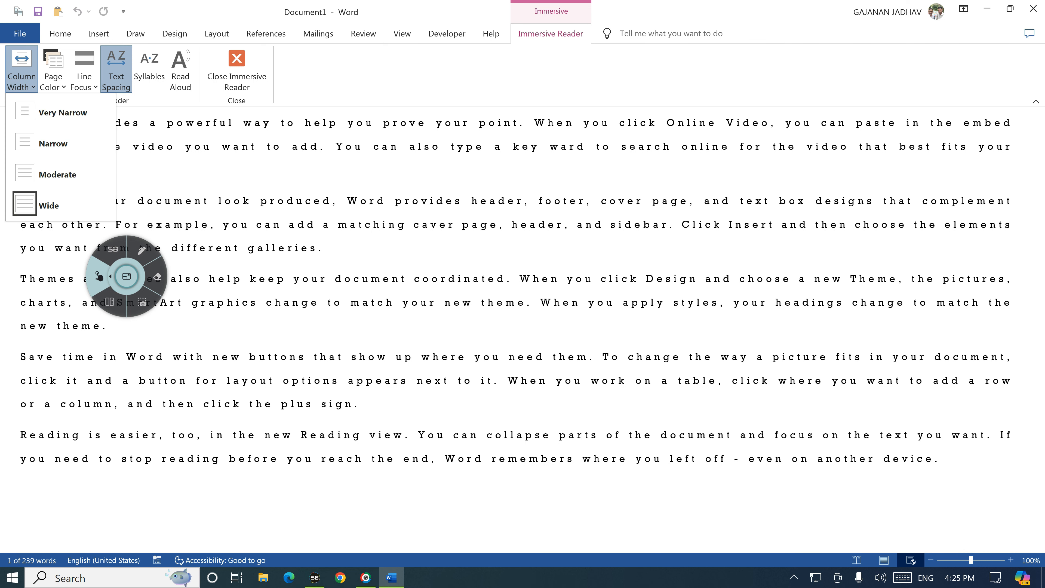
left_click(57, 174)
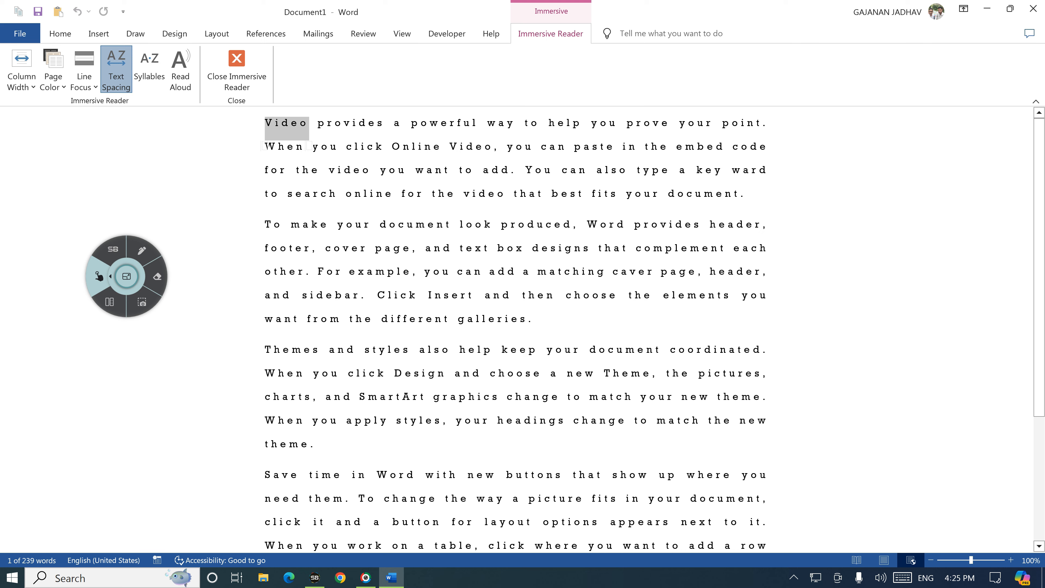
Try the cream page color in Immersive Reader, and set the page color to black with white text
left_click(53, 70)
left_click(82, 143)
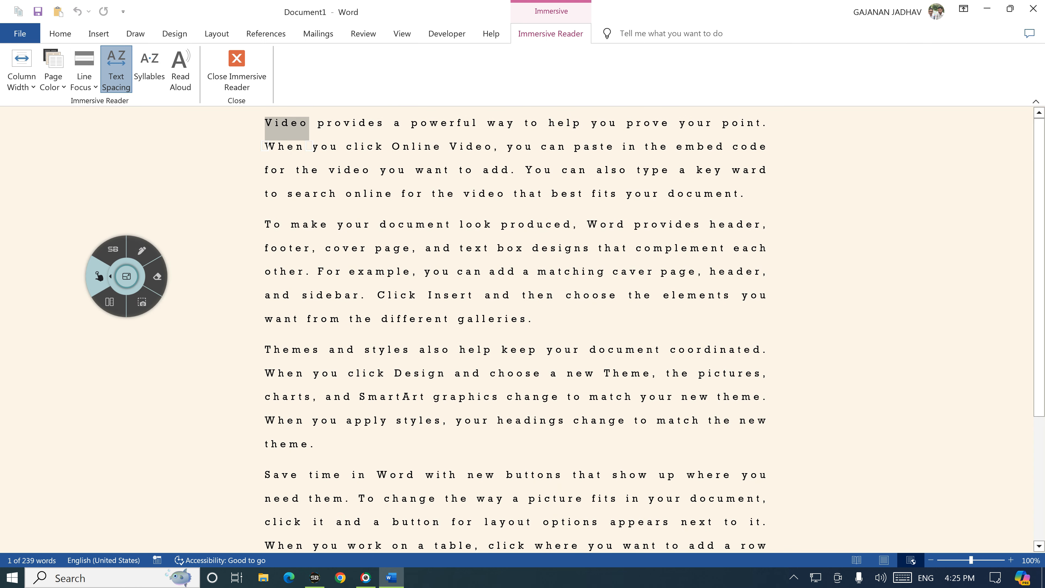
left_click(53, 70)
left_click(83, 173)
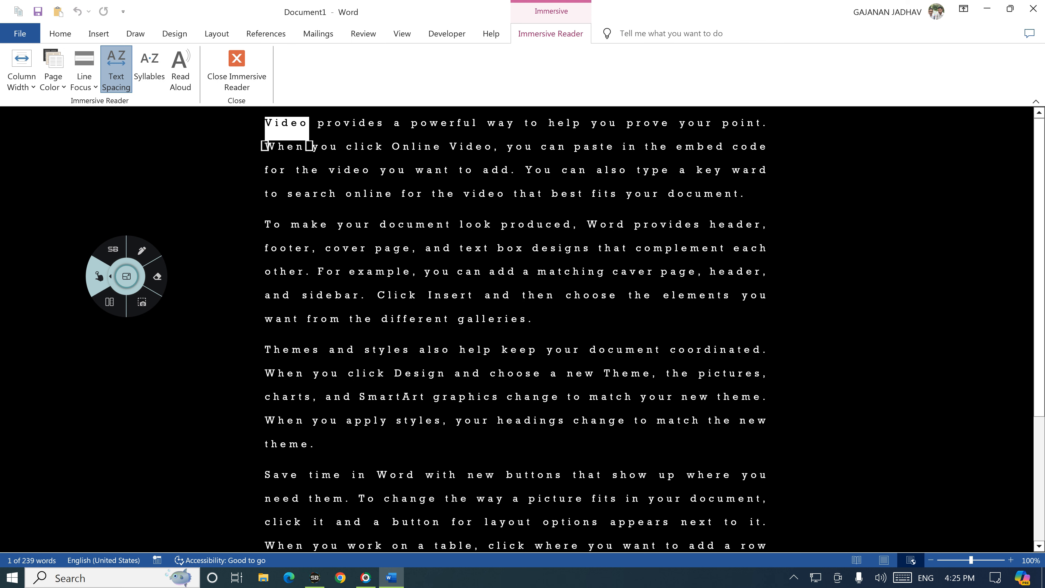
Try the One Line, Three Lines and Five Lines focus options in Immersive Reader, and return line focus to None
left_click(84, 70)
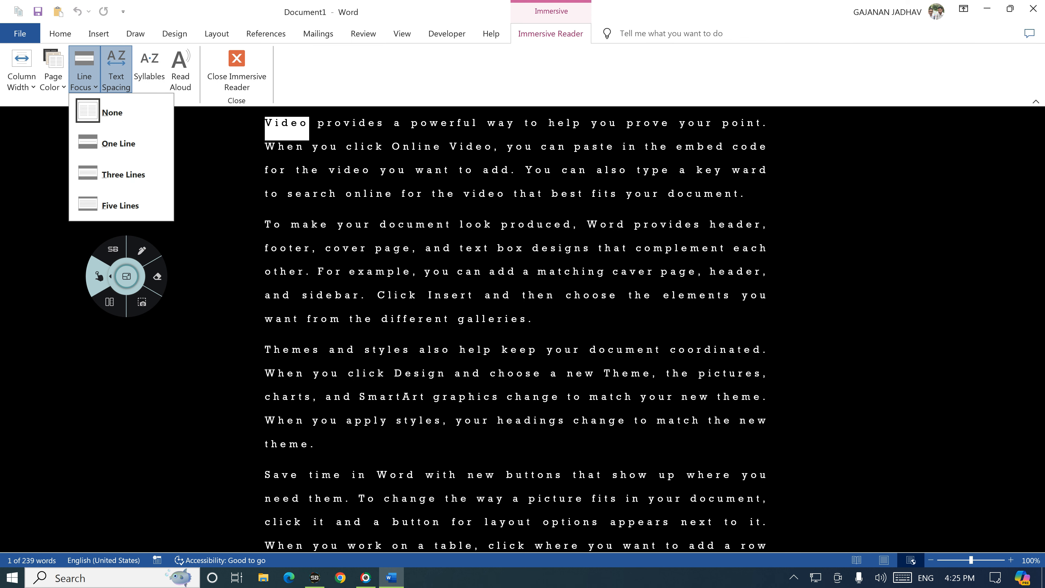
left_click(117, 142)
left_click(84, 70)
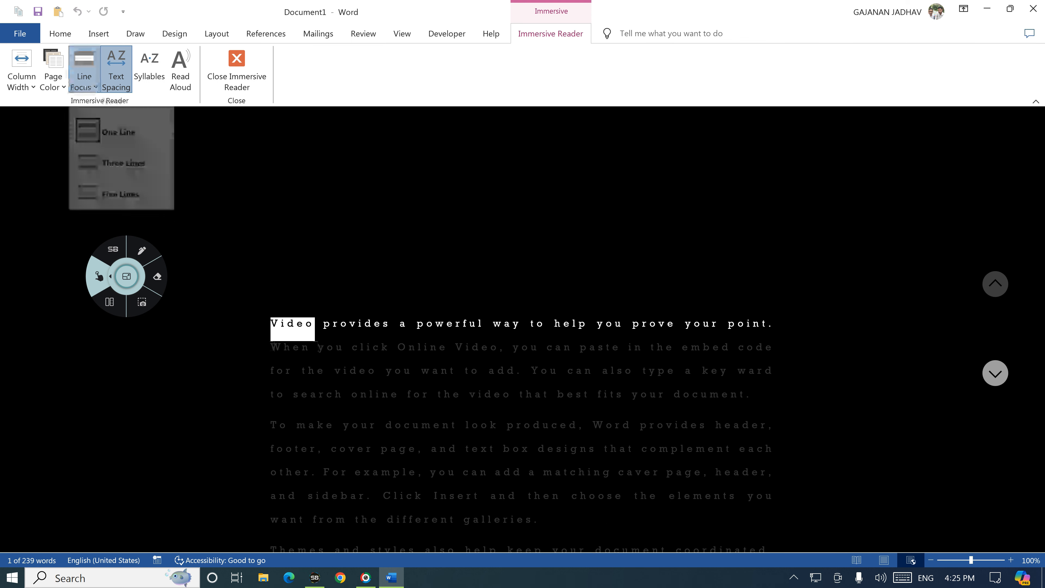
left_click(124, 175)
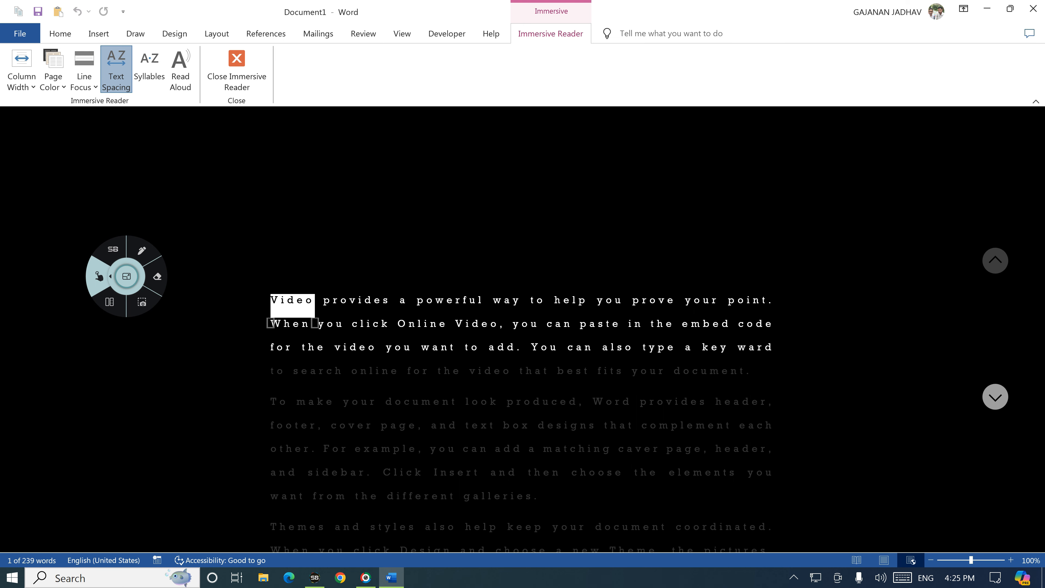
left_click(84, 70)
left_click(120, 205)
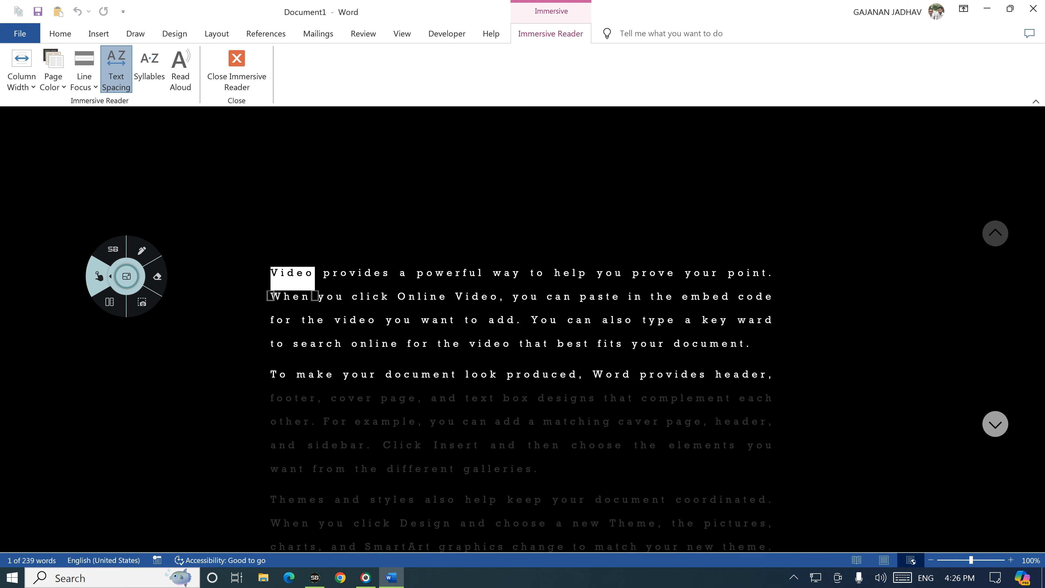
left_click(84, 70)
left_click(88, 111)
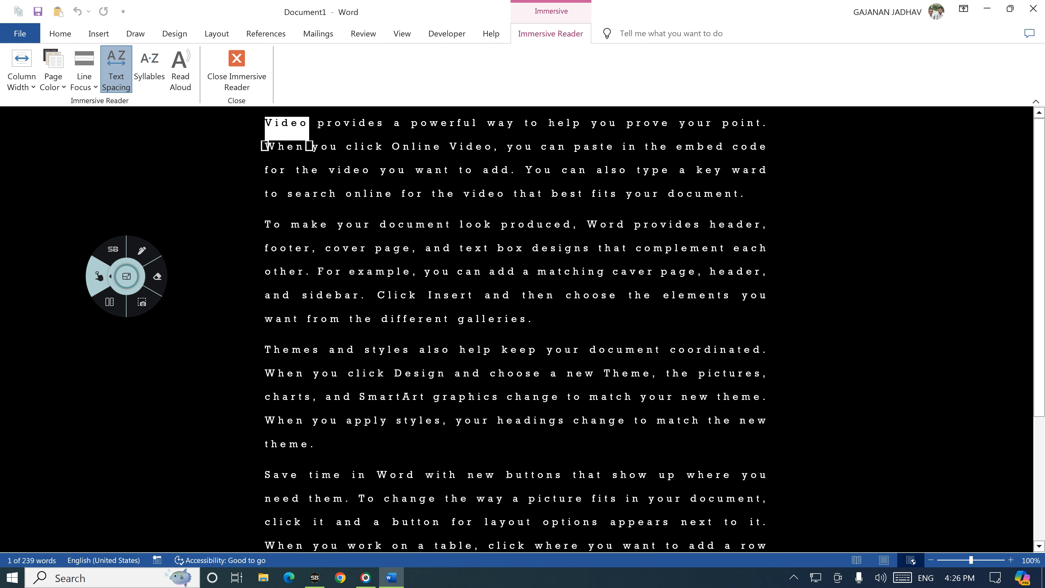
Turn off text spacing, mark the Text Spacing option in ink, clear the marking, and turn text spacing back on
left_click(116, 70)
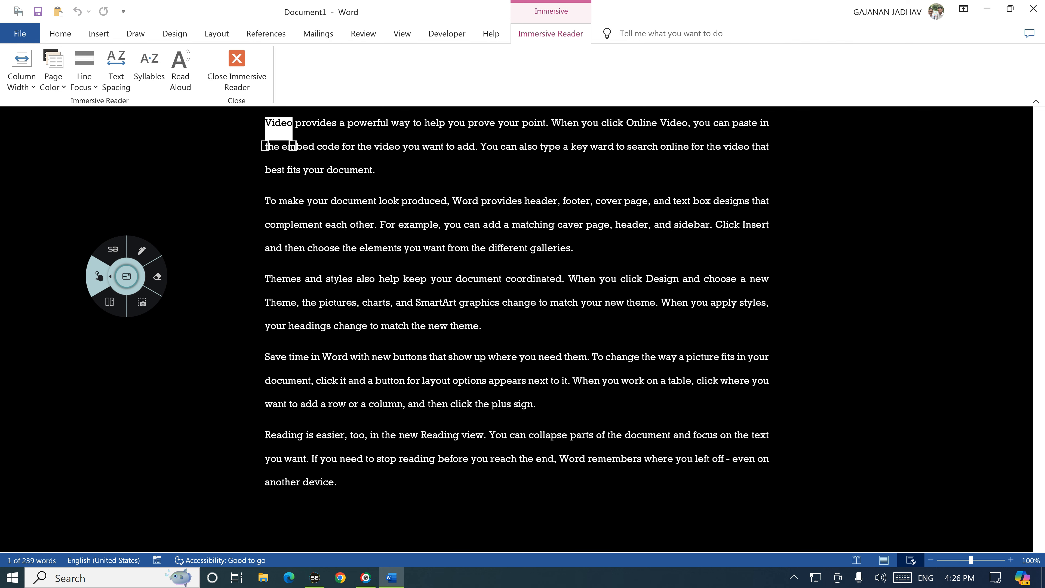
left_click(142, 249)
mouse_move(110, 38)
left_mouse_down()
mouse_move(100, 89)
mouse_move(124, 41)
mouse_move(102, 41)
left_mouse_up()
left_click(99, 276)
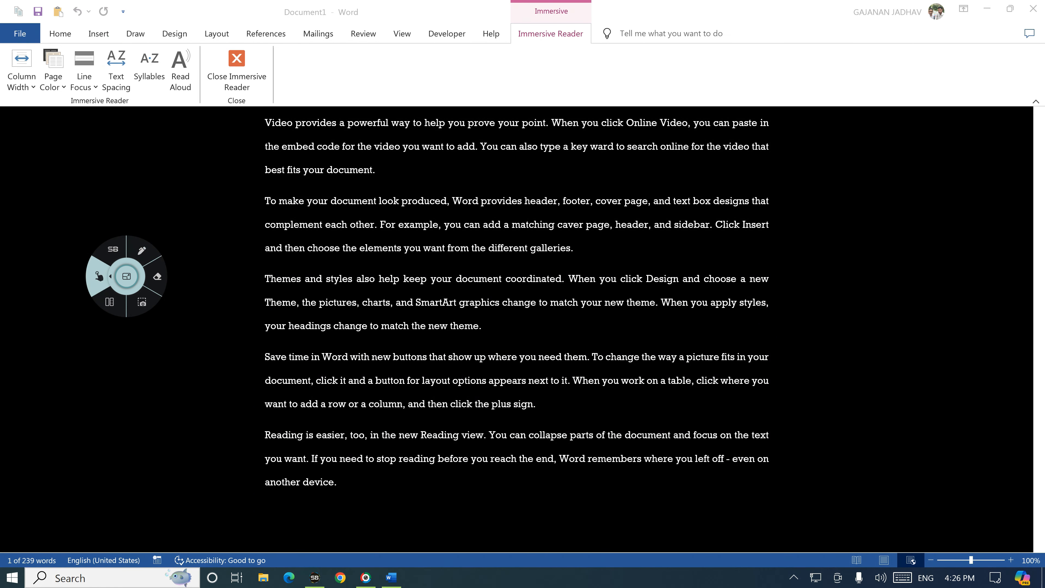
left_click(116, 70)
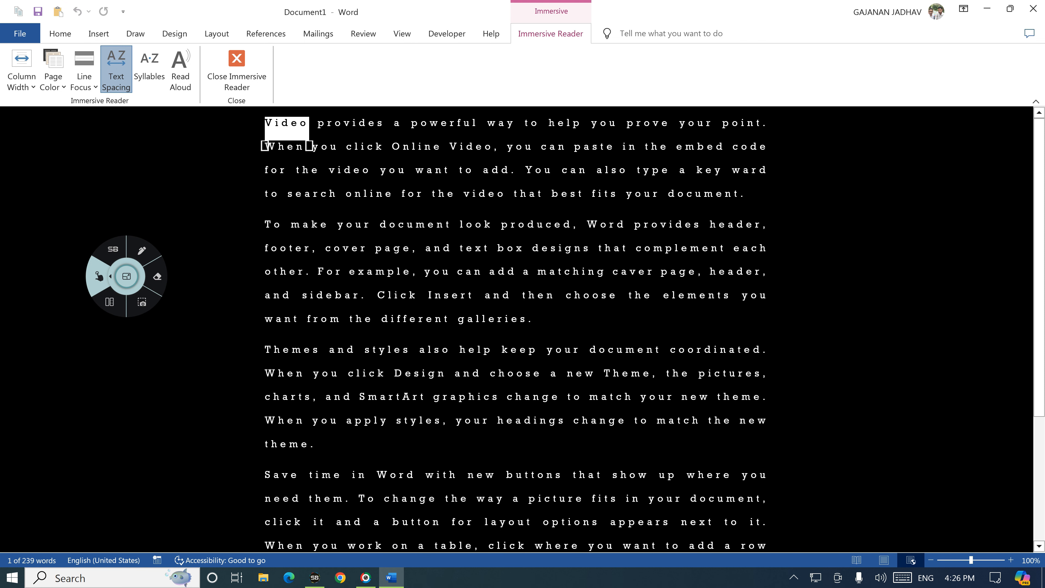
Circle the Read Aloud option in blue ink, clear the marking, and play the text with Read Aloud before stopping it
left_click(141, 250)
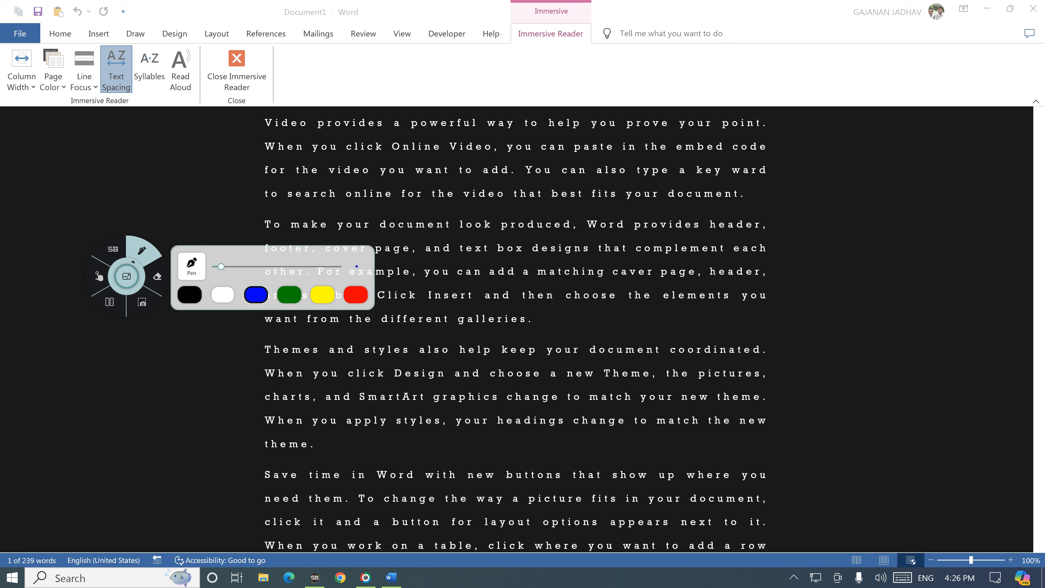
mouse_move(170, 48)
left_mouse_down()
mouse_move(176, 107)
mouse_move(178, 40)
mouse_move(161, 46)
left_mouse_up()
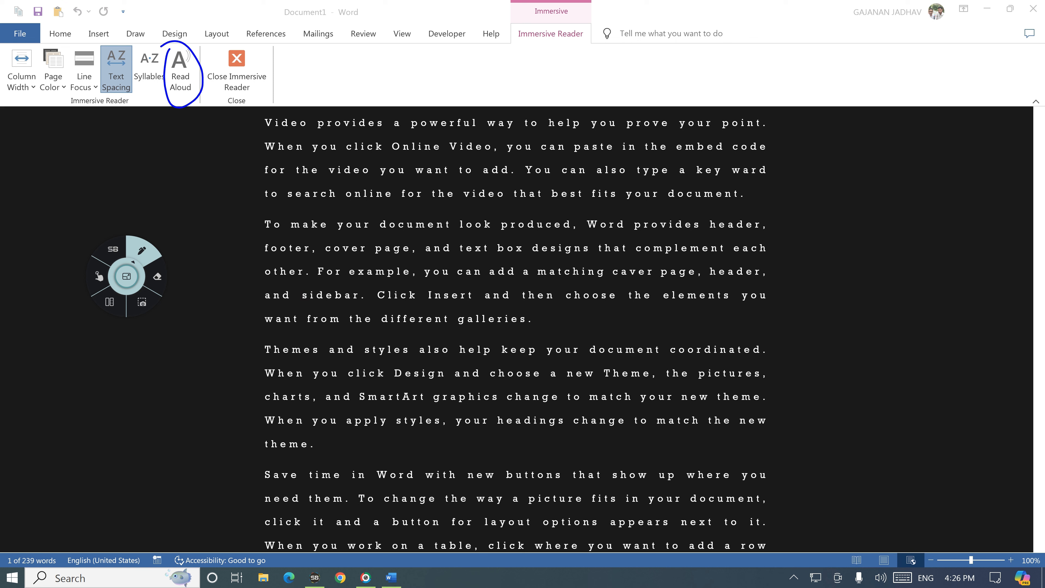
left_click(99, 276)
left_click(181, 70)
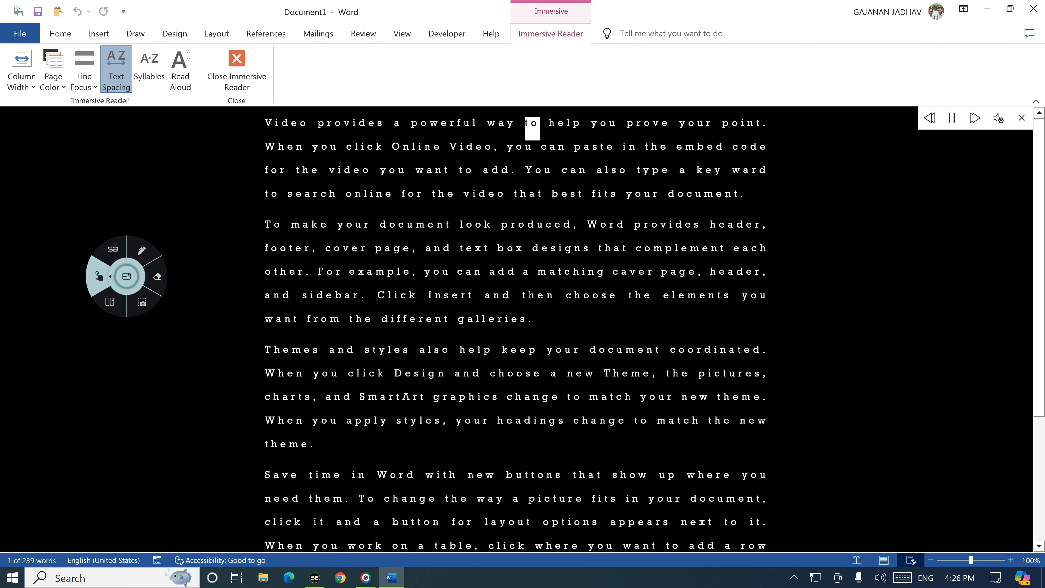
left_click(180, 70)
Mark the Close Immersive Reader option in ink, clear the marking, and close Immersive Reader
left_click(142, 250)
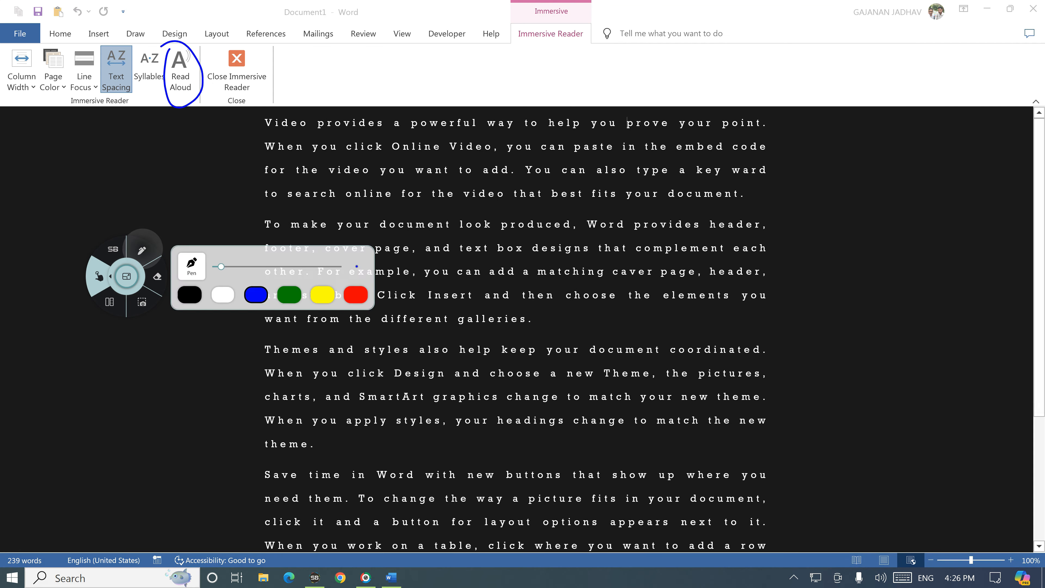
mouse_move(206, 51)
left_mouse_down()
mouse_move(205, 104)
mouse_move(273, 76)
mouse_move(206, 51)
mouse_move(206, 77)
left_mouse_up()
left_click(100, 277)
left_click(237, 70)
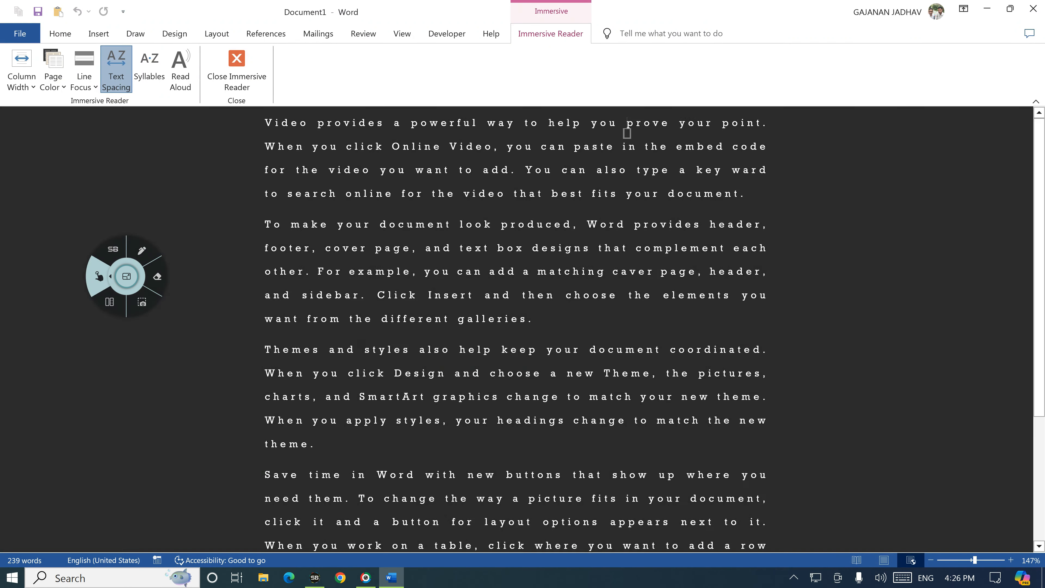
Switch page movement to Side to Side, and generate sample paragraphs with =rand() at the end of the document
left_click(402, 34)
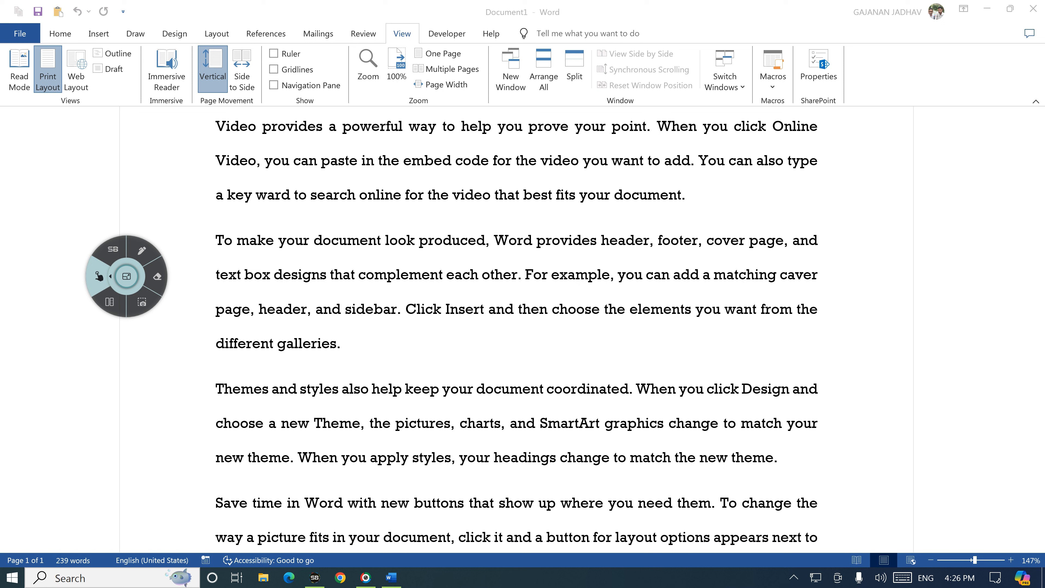
left_click(242, 70)
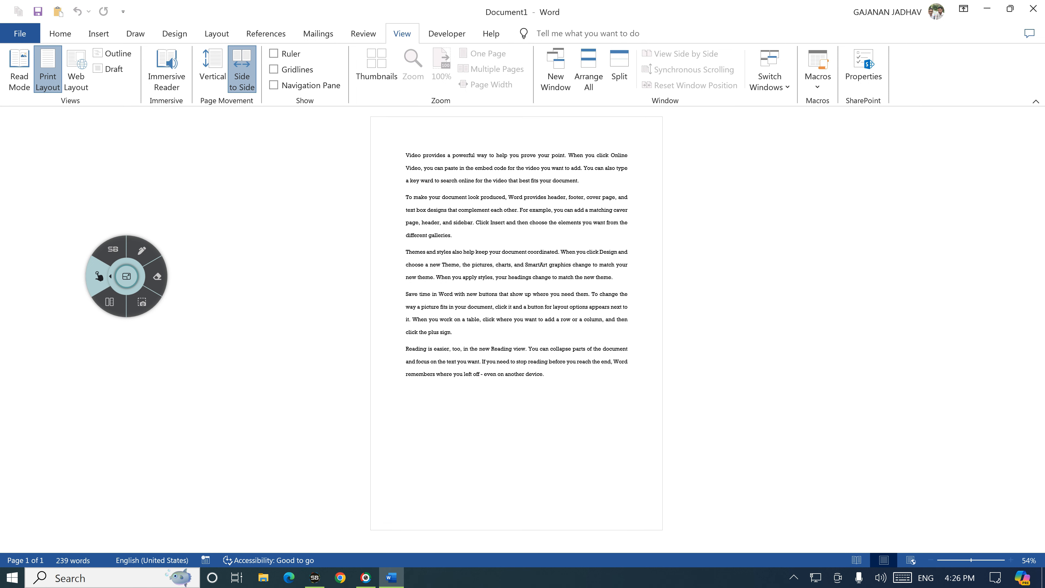
left_click(520, 159)
left_click(544, 376)
left_click(10, 341)
left_click(115, 302)
left_click(11, 341)
type("rand")
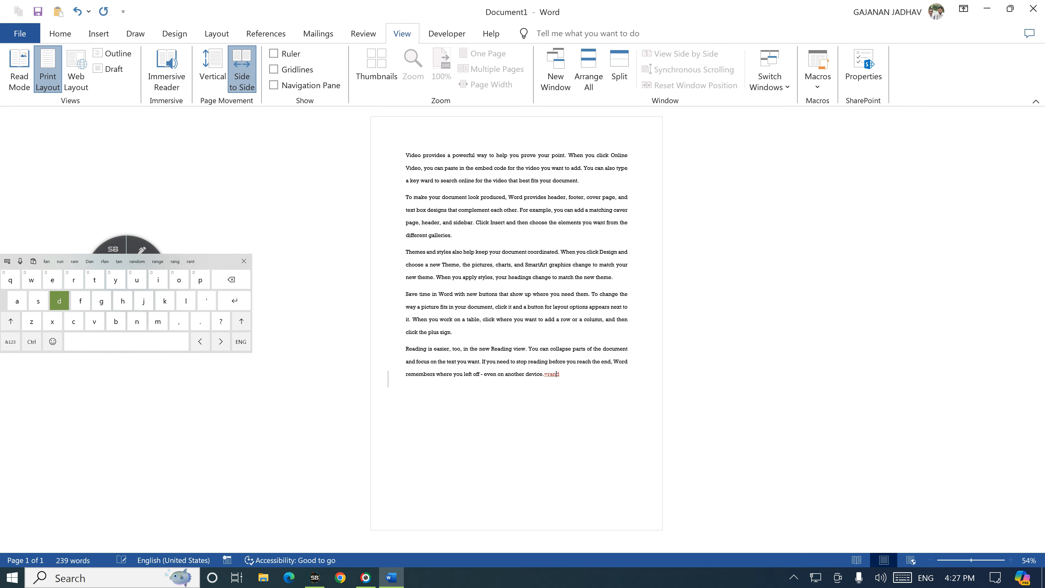
left_click(10, 341)
type("()")
left_click(241, 311)
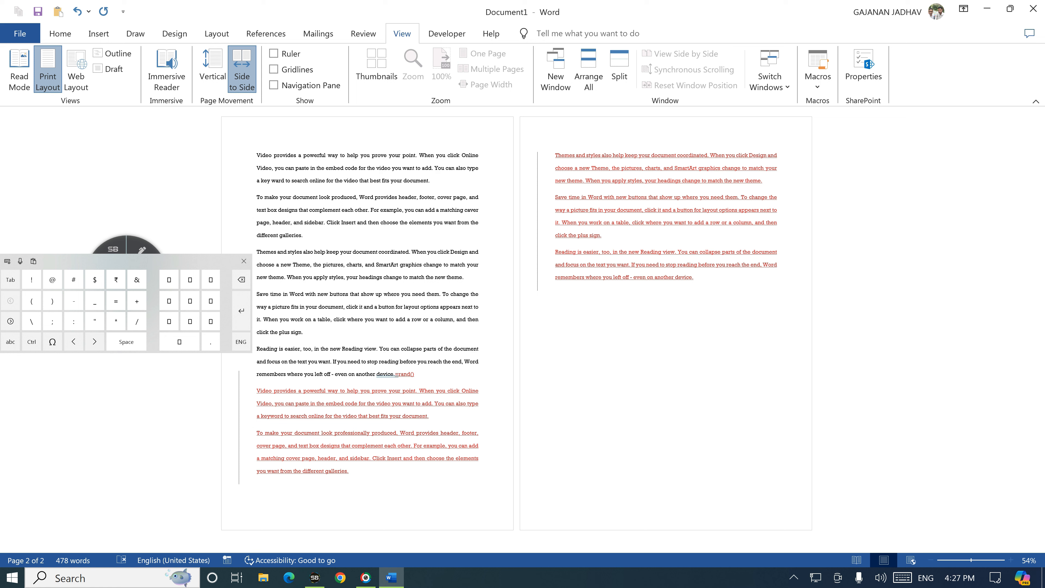
Circle the Vertical option in ink, clear the marking, and switch page movement to Vertical
left_click(142, 251)
mouse_move(201, 49)
left_mouse_down()
mouse_move(198, 73)
mouse_move(226, 61)
mouse_move(195, 53)
left_mouse_up()
left_click(99, 276)
left_click(212, 68)
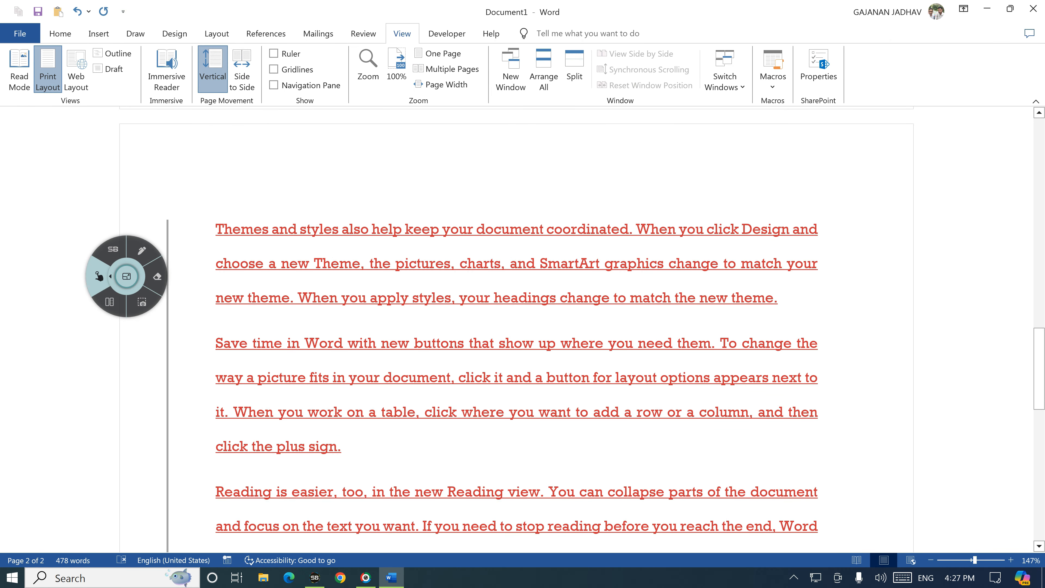
Switch page movement to Side to Side, then mark the Zoom group and the Vertical option in ink and clear the markings
left_click(242, 68)
left_click(142, 250)
left_click_drag(399, 41, 522, 36)
mouse_move(212, 41)
left_mouse_down()
mouse_move(198, 56)
mouse_move(226, 47)
mouse_move(205, 40)
left_mouse_up()
left_click(99, 276)
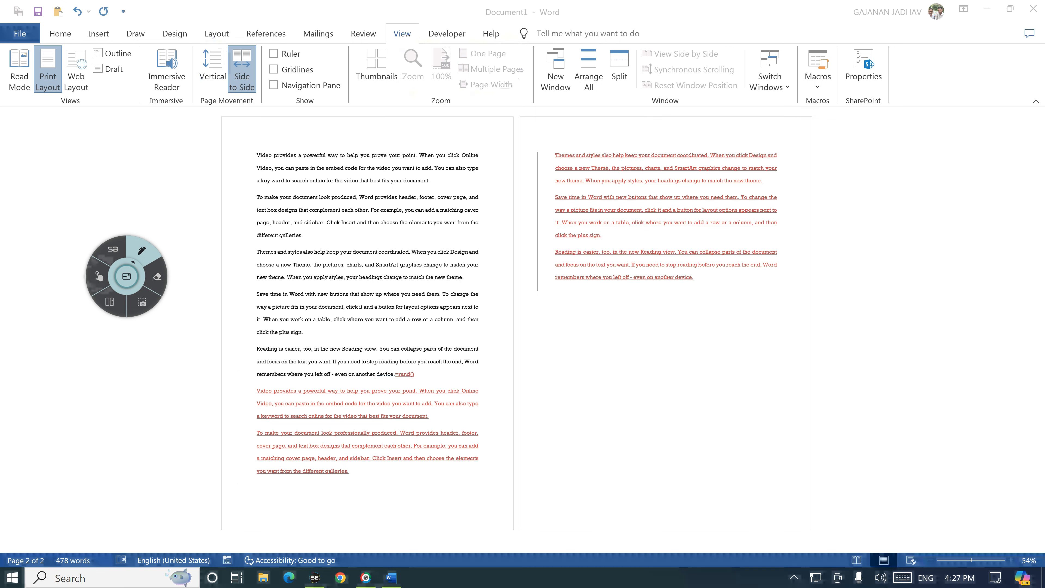
Set page movement to Vertical, and draw a blue outline around the Zoom group
left_click(212, 68)
left_click(142, 251)
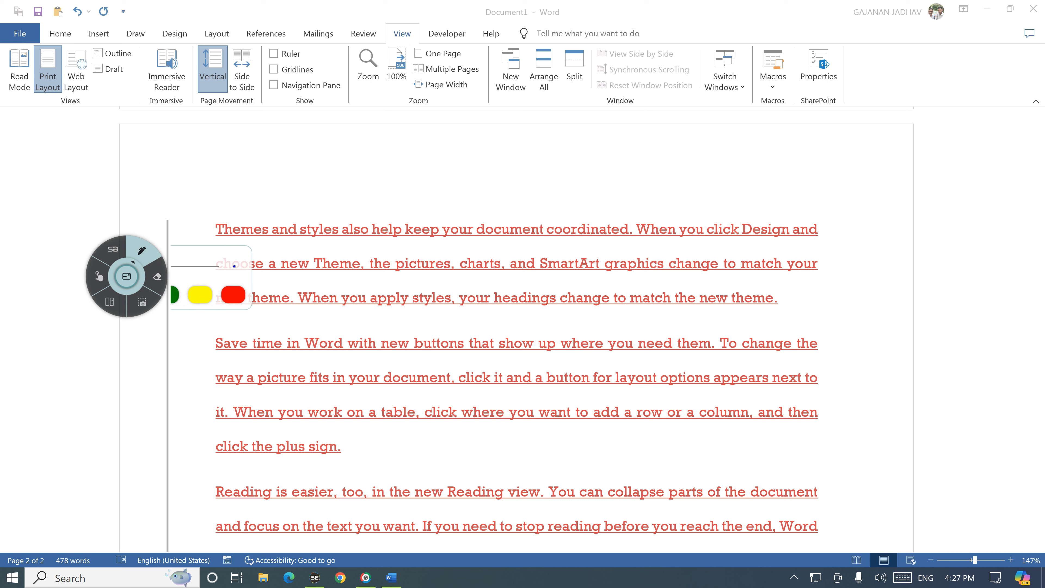
mouse_move(353, 54)
left_mouse_down()
mouse_move(396, 115)
mouse_move(473, 41)
mouse_move(351, 50)
mouse_move(353, 68)
left_mouse_up()
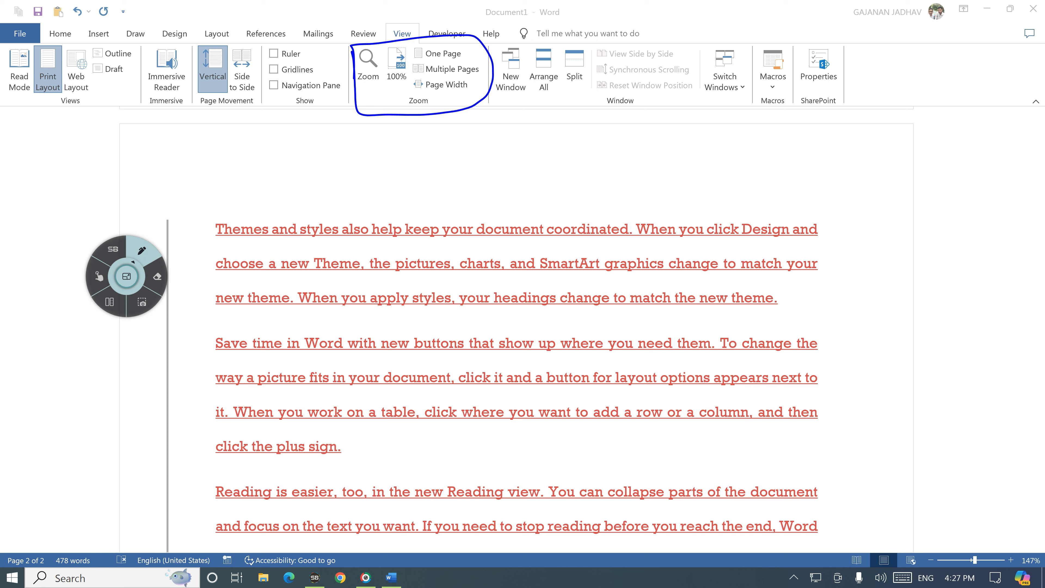
left_click(99, 277)
Mark the Show options in ink, clear the marking, and turn on the ruler
left_click(142, 250)
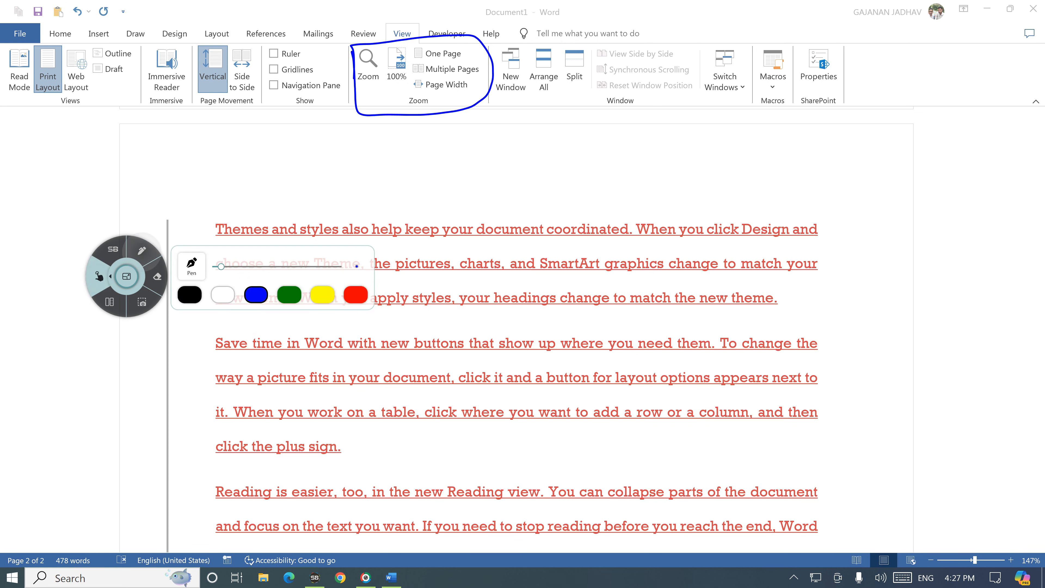
mouse_move(262, 49)
left_mouse_down()
mouse_move(259, 89)
mouse_move(335, 111)
mouse_move(329, 36)
mouse_move(260, 49)
left_mouse_up()
left_click(100, 276)
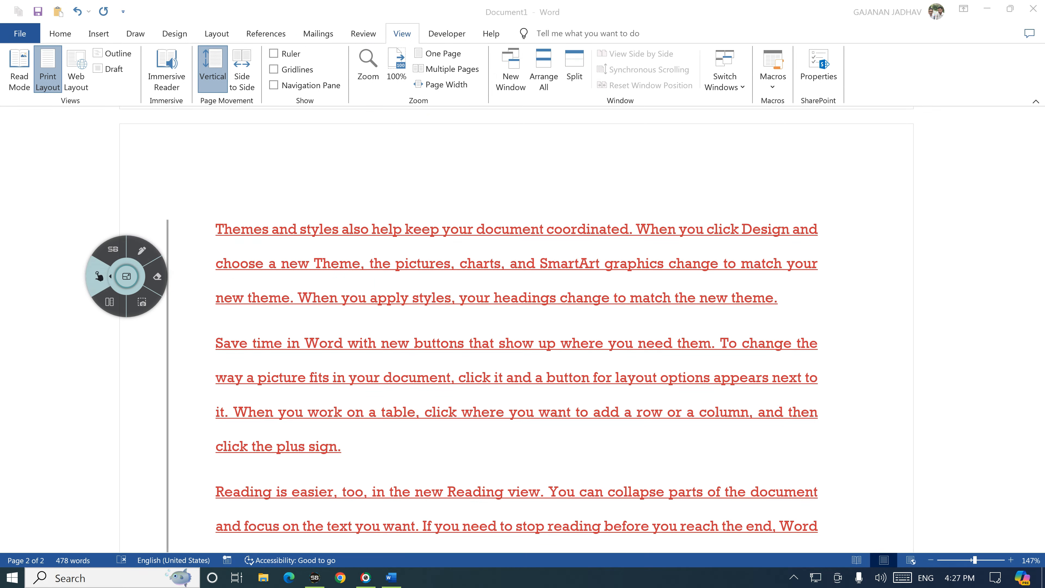
left_click(273, 54)
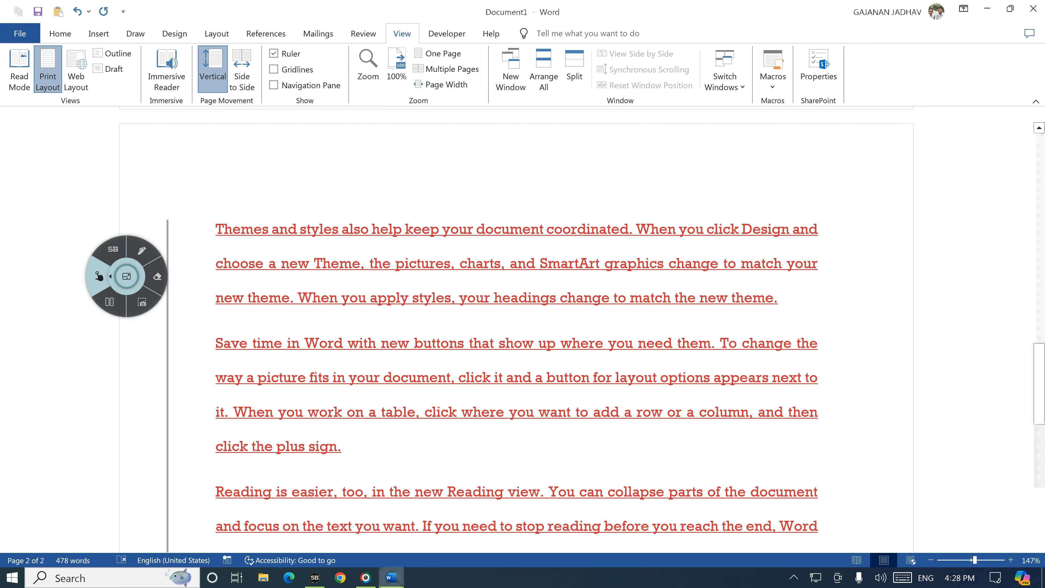
Outline the horizontal ruler in blue ink, clear the marking, and toggle the ruler off and on, leaving it shown
left_click(142, 249)
mouse_move(124, 107)
left_mouse_down()
mouse_move(180, 137)
mouse_move(724, 156)
mouse_move(920, 139)
mouse_move(923, 100)
left_mouse_up()
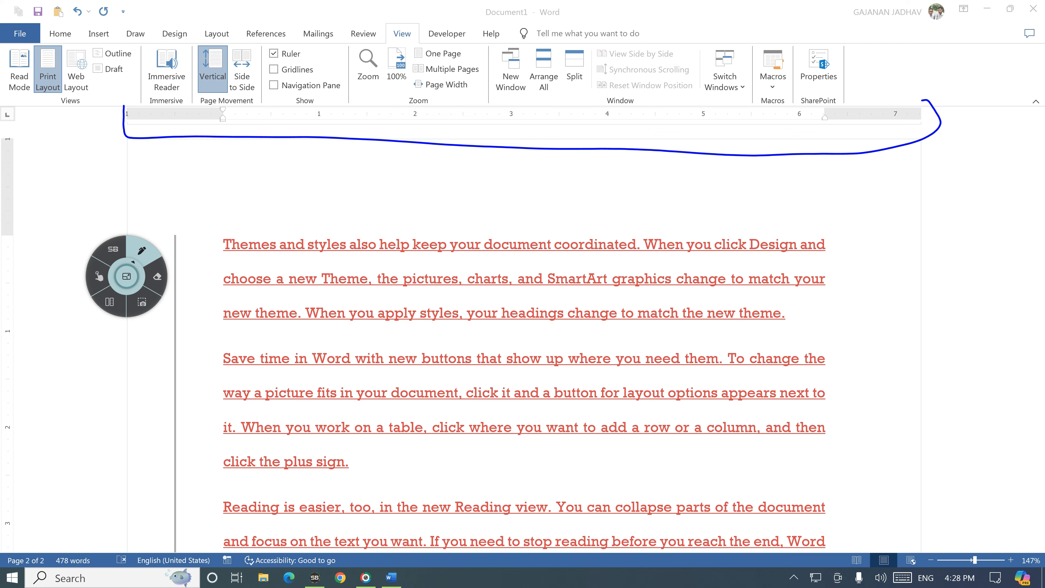
left_click(99, 276)
left_click(274, 54)
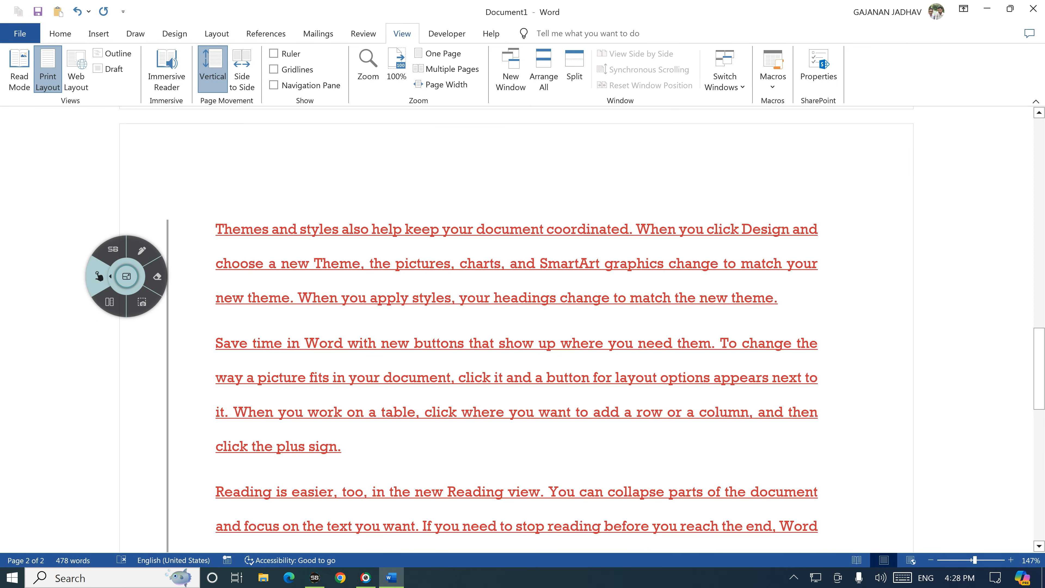
left_click(274, 53)
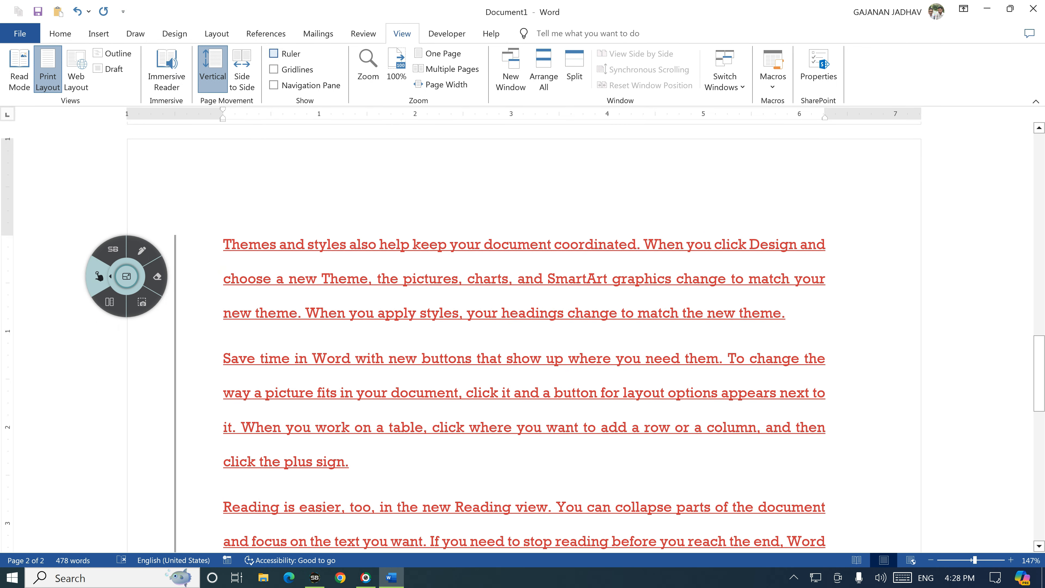
left_click(275, 53)
left_click(275, 54)
Circle the Gridlines option in blue ink, clear the marking, and turn on the gridlines
left_click(142, 249)
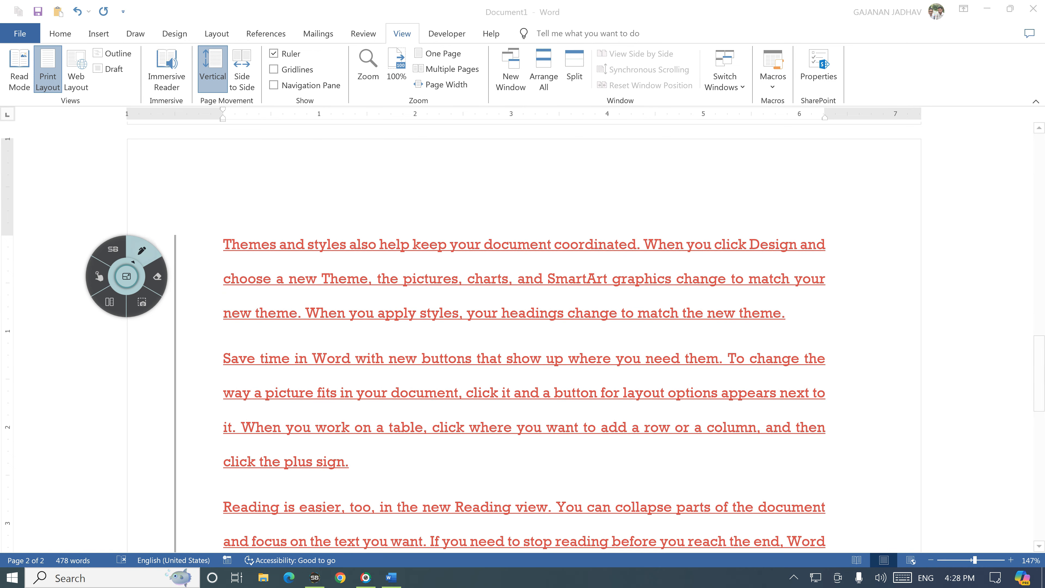
left_click_drag(304, 63, 316, 70)
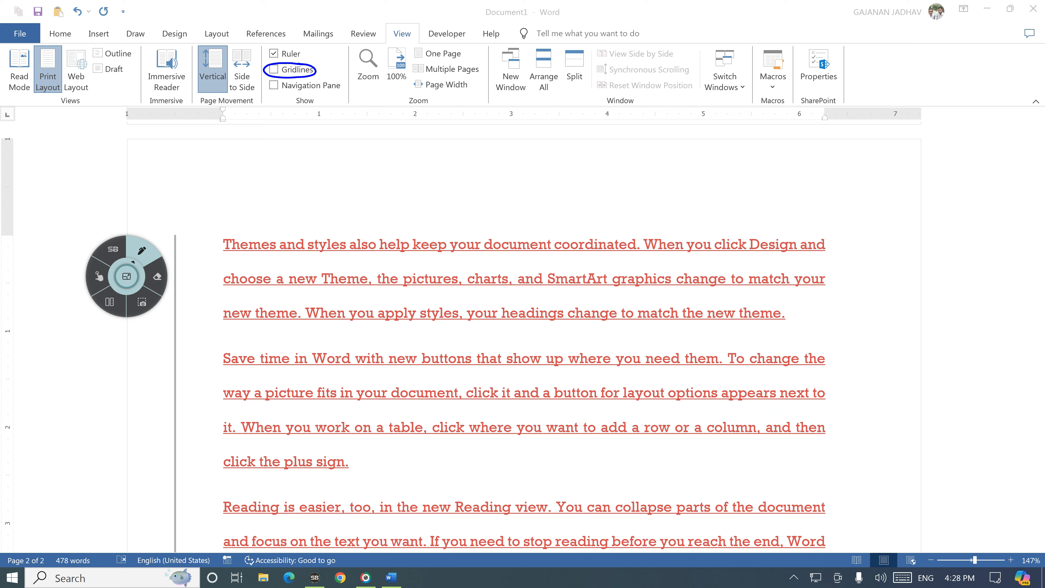
left_click(98, 277)
left_click(275, 69)
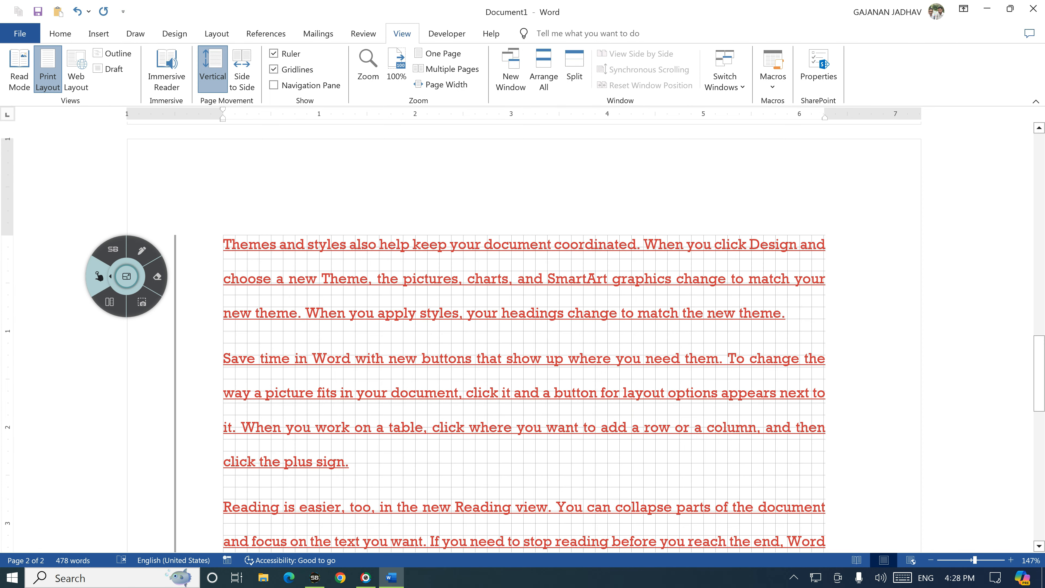
Draw a long diagonal line and four short blue strokes over the gridded text, and clear the ink
left_click(142, 250)
left_click_drag(235, 247, 418, 390)
left_click_drag(402, 321, 442, 314)
left_click_drag(437, 344, 504, 335)
left_click_drag(552, 332, 611, 333)
left_click_drag(630, 337, 700, 337)
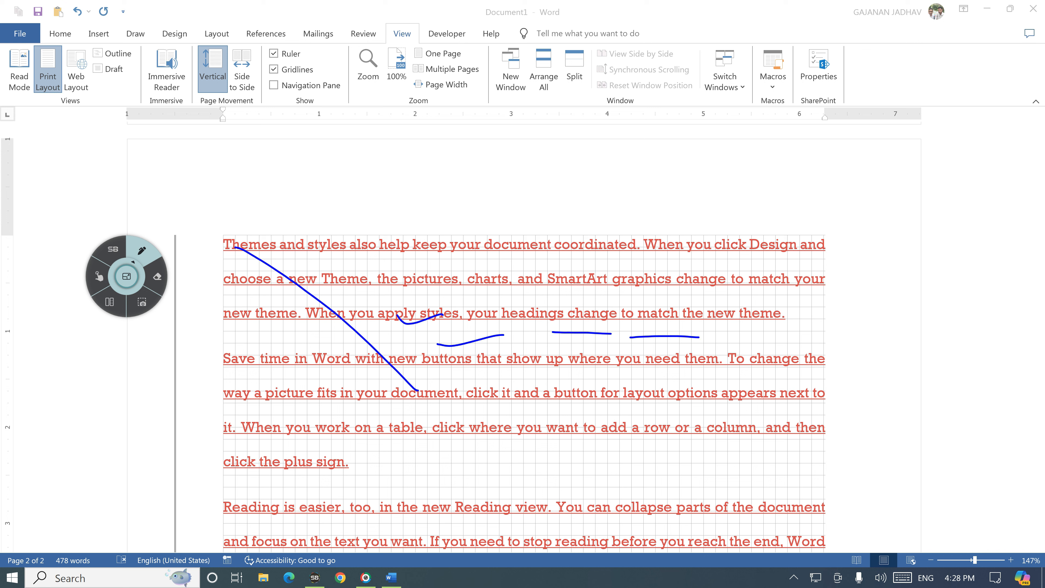
left_click(99, 275)
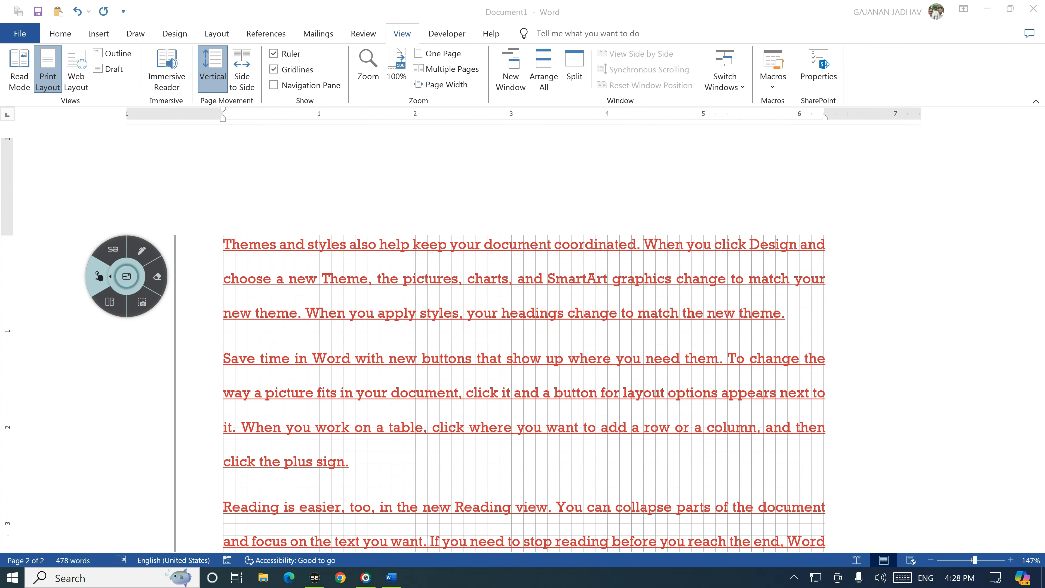
Toggle the gridlines off and on repeatedly, finishing with them hidden
left_click(273, 69)
left_click(274, 69)
left_click(274, 69)
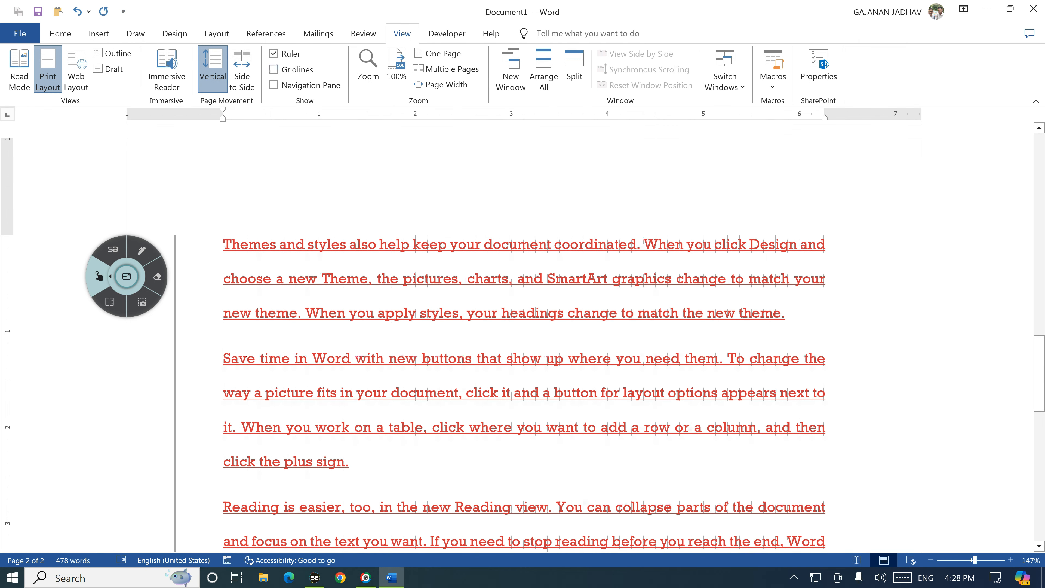
left_click(273, 69)
left_click(274, 70)
left_click(274, 69)
left_click(274, 70)
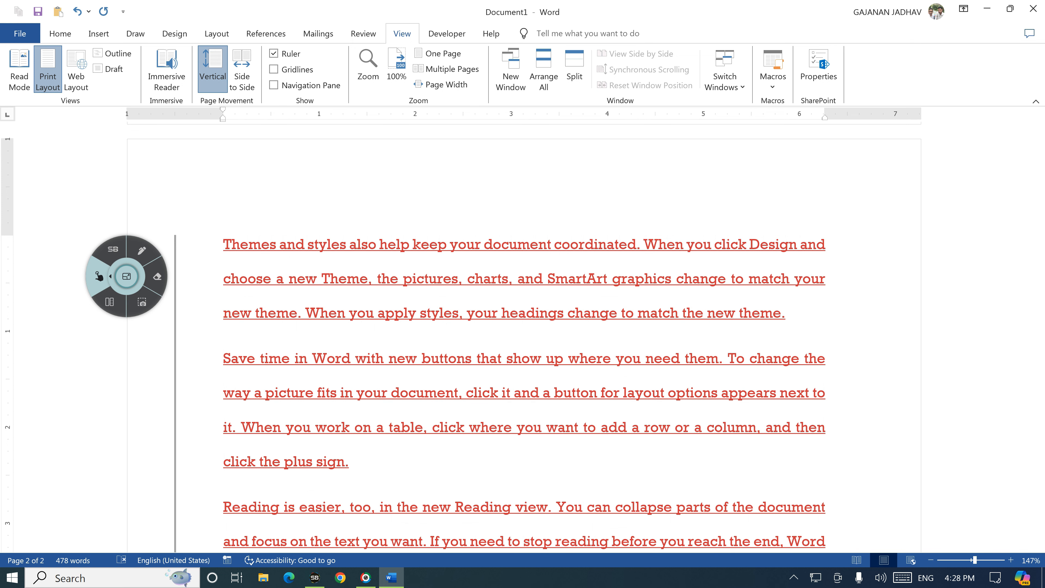
Circle the Navigation Pane option in blue ink, clear the marking, and turn on the Navigation Pane
left_click(142, 250)
mouse_move(337, 77)
left_mouse_down()
mouse_move(264, 93)
mouse_move(345, 81)
left_mouse_up()
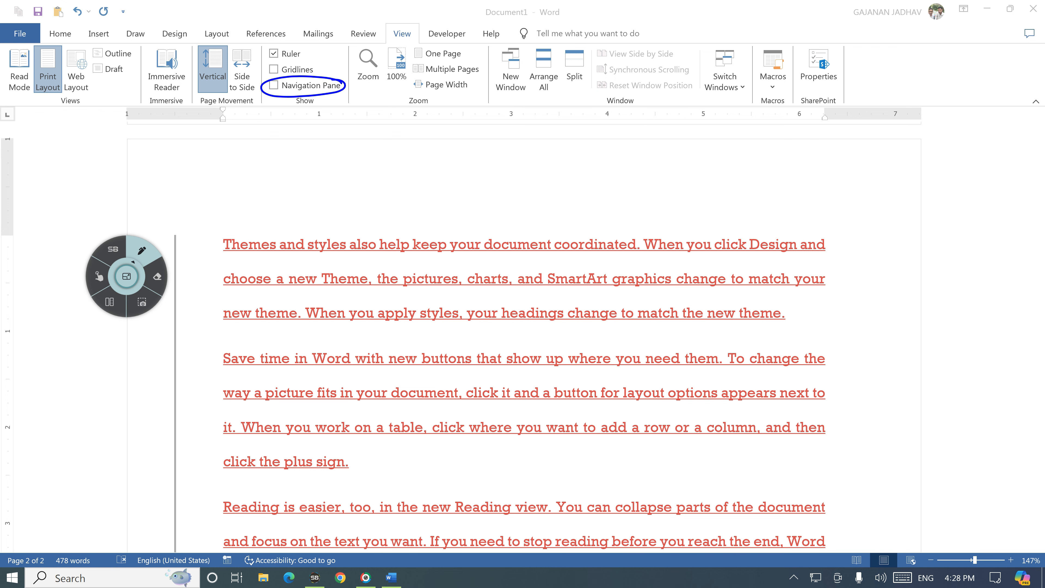
left_click(98, 276)
left_click(274, 85)
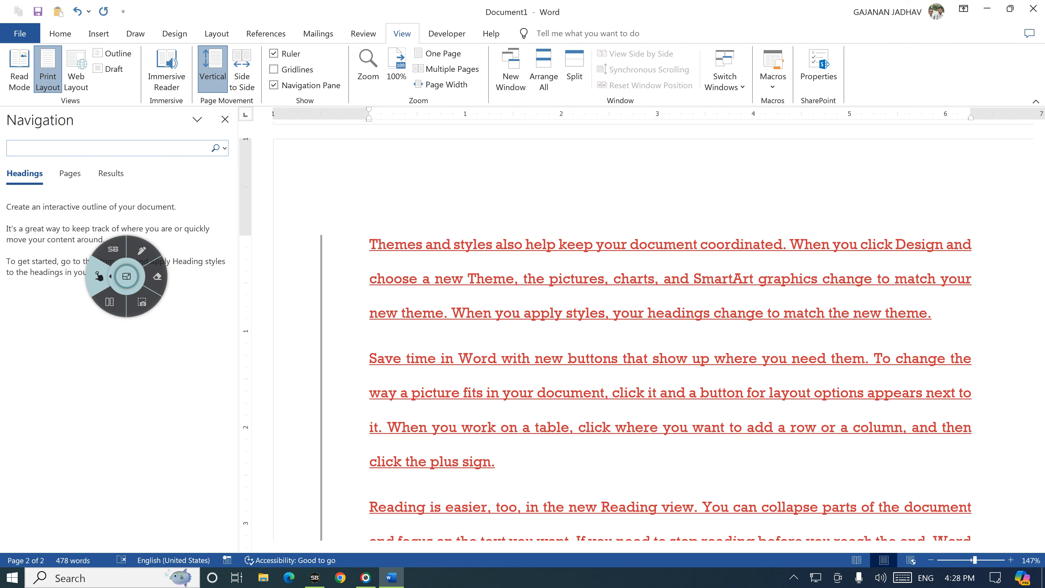
Search the document for "You" in the Navigation Pane
type("Yao")
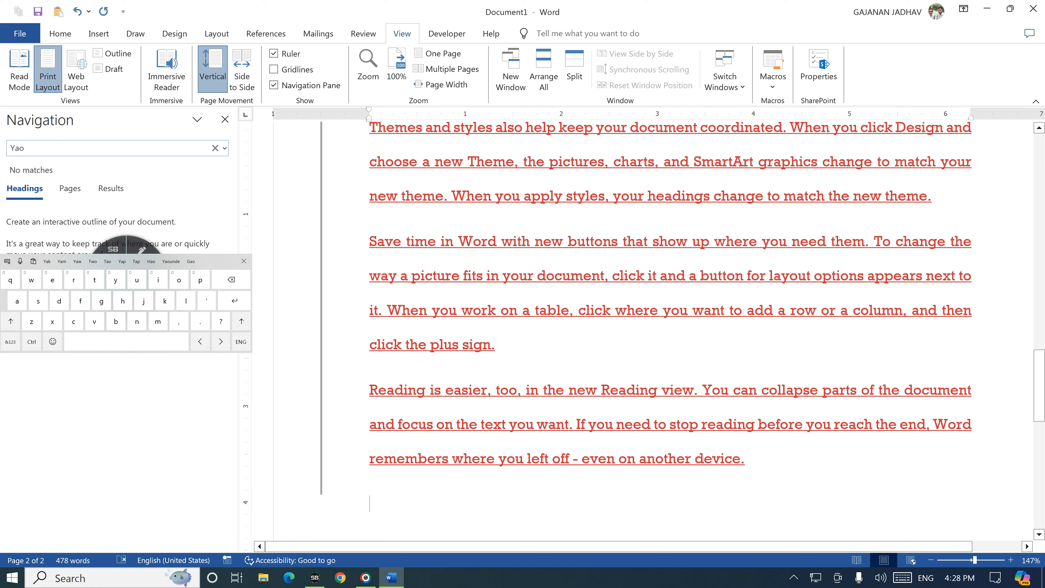
key("BackSpace")
type("u")
key("BackSpace")
key("BackSpace")
type("ou")
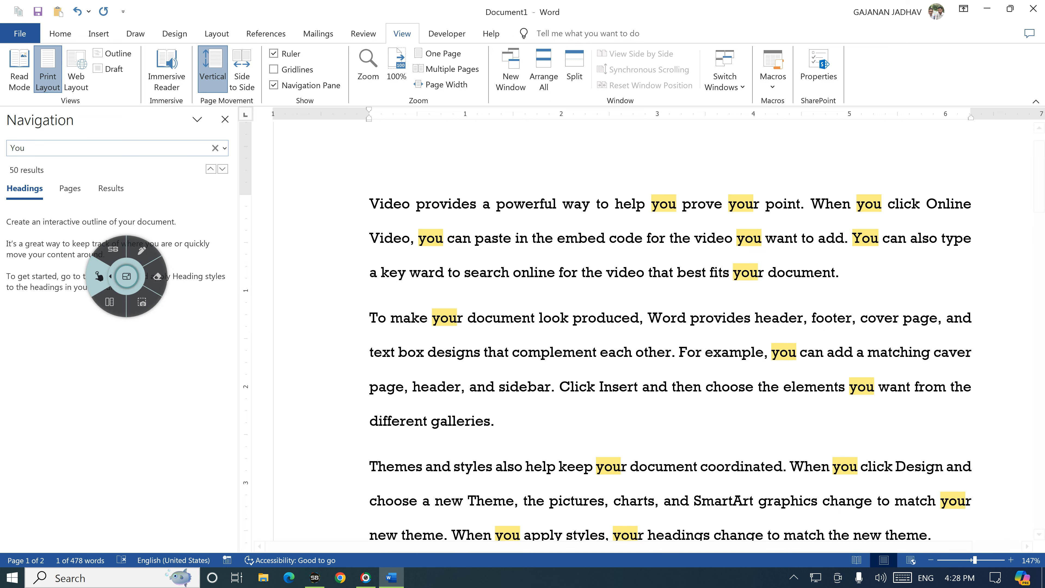
Mark the Navigation Pane option and the area above the text in ink, clear it, and hide the Navigation Pane
left_click(142, 251)
mouse_move(349, 85)
left_mouse_down()
mouse_move(289, 79)
mouse_move(349, 91)
mouse_move(335, 86)
left_mouse_up()
left_click_drag(346, 172, 321, 181)
left_click(99, 276)
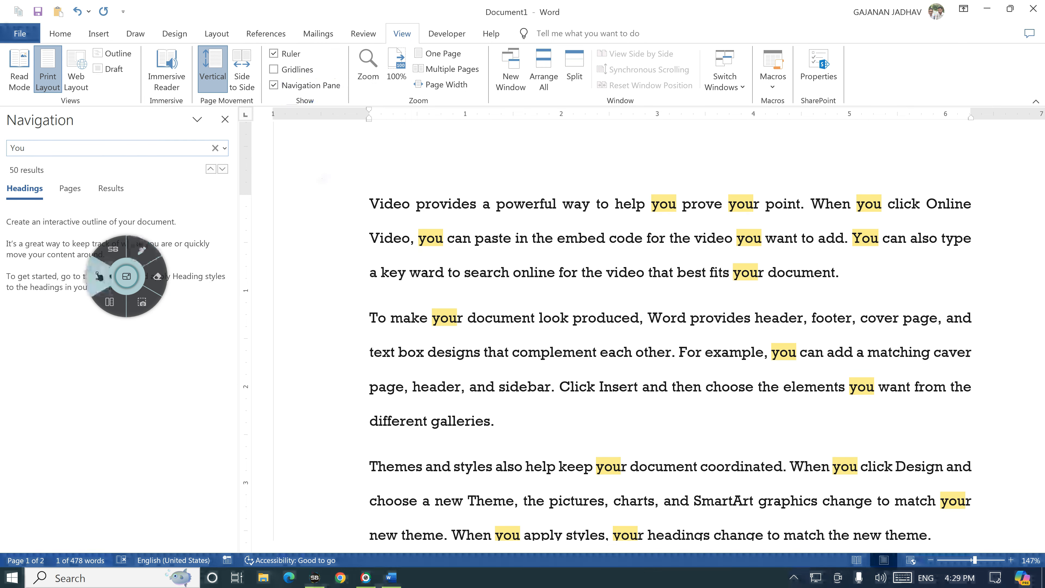
left_click(305, 85)
Move the annotation wheel up beneath the Show group, outline the Zoom group in blue ink, and clear the outline
mouse_move(126, 275)
left_mouse_down()
mouse_move(275, 184)
mouse_move(290, 150)
left_mouse_up()
left_click(307, 123)
mouse_move(343, 103)
left_mouse_down()
mouse_move(348, 48)
mouse_move(487, 98)
mouse_move(376, 45)
mouse_move(350, 48)
left_mouse_up()
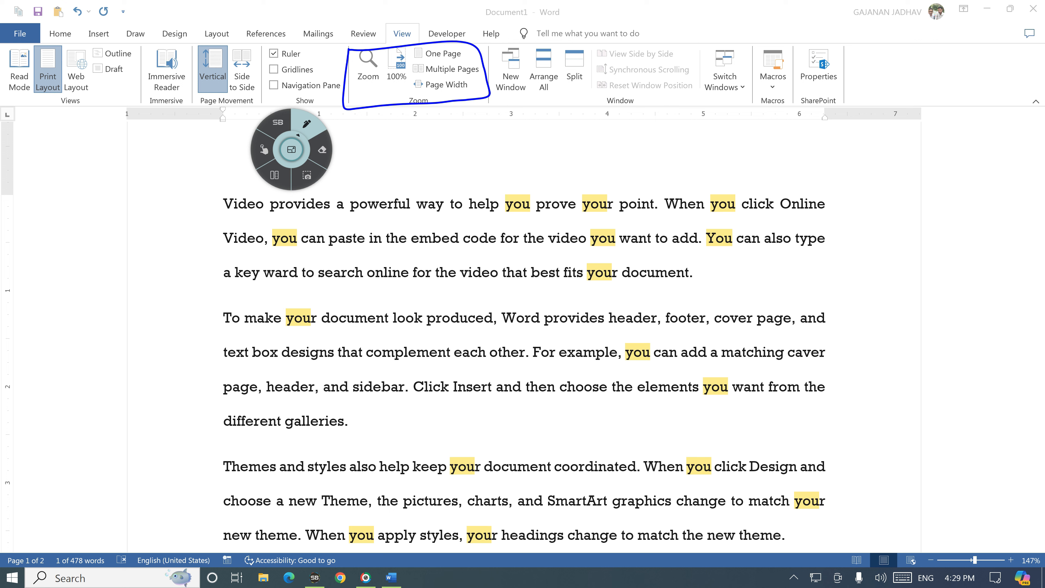
left_click(264, 149)
Open the Zoom dialog, circle the 200%, 100% and 75% presets and mark the Percent value in blue ink, and clear the ink
left_click(368, 68)
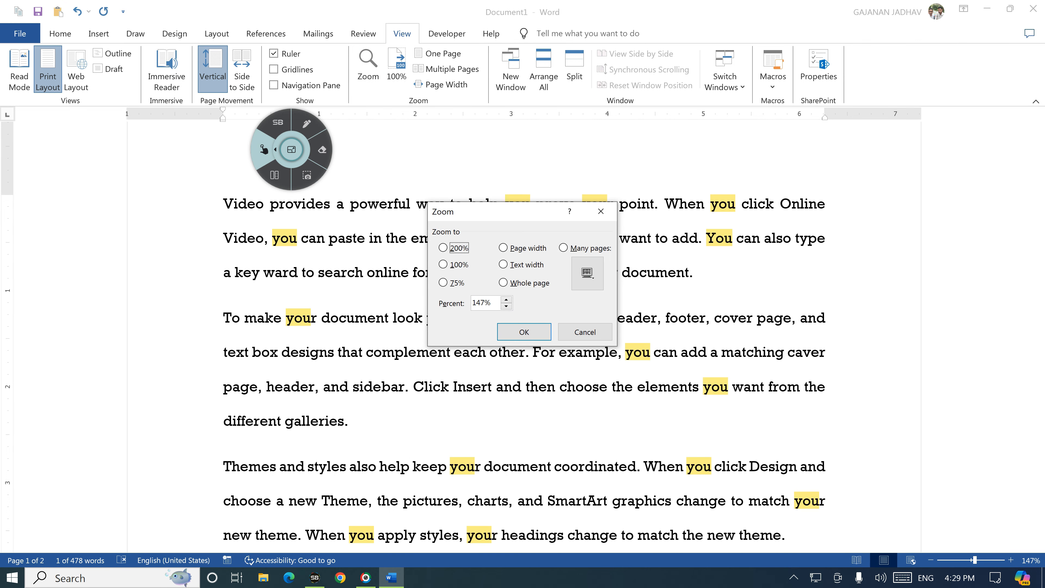
left_click(307, 123)
mouse_move(475, 244)
left_mouse_down()
mouse_move(448, 256)
mouse_move(481, 261)
mouse_move(462, 288)
mouse_move(455, 274)
left_mouse_up()
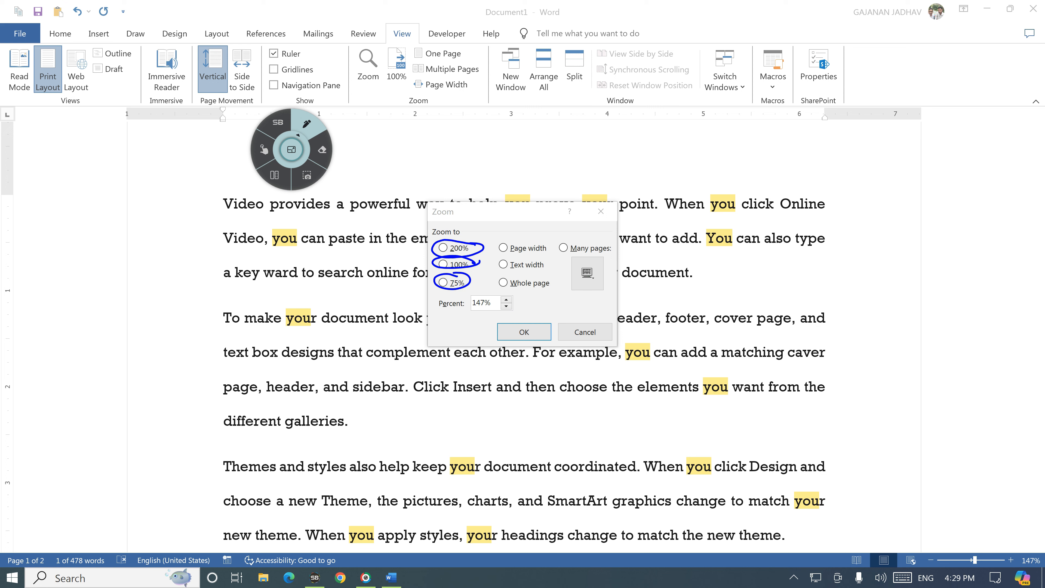
mouse_move(488, 296)
left_mouse_down()
mouse_move(494, 307)
mouse_move(489, 293)
left_mouse_up()
left_click(263, 149)
Set the document's zoom percentage to 60%
left_click(486, 303)
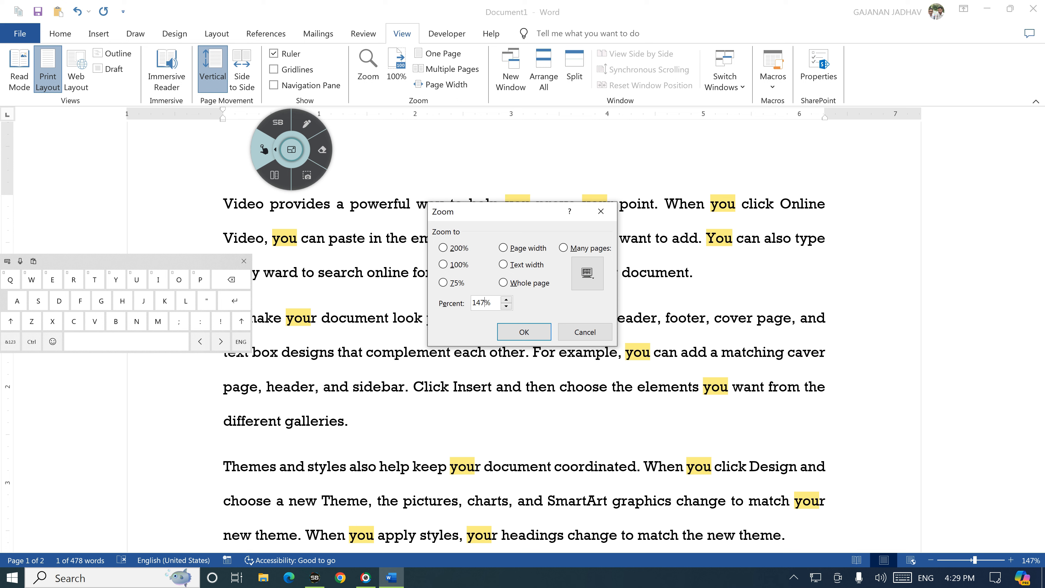
key("BackSpace")
key("BackSpace")
key("BackSpace")
type("60")
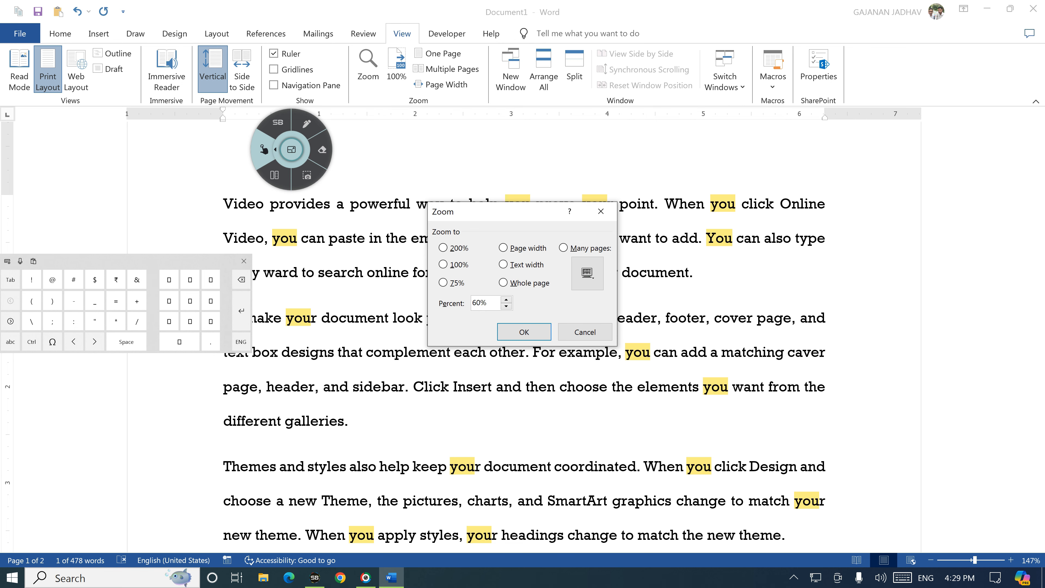
key("Return")
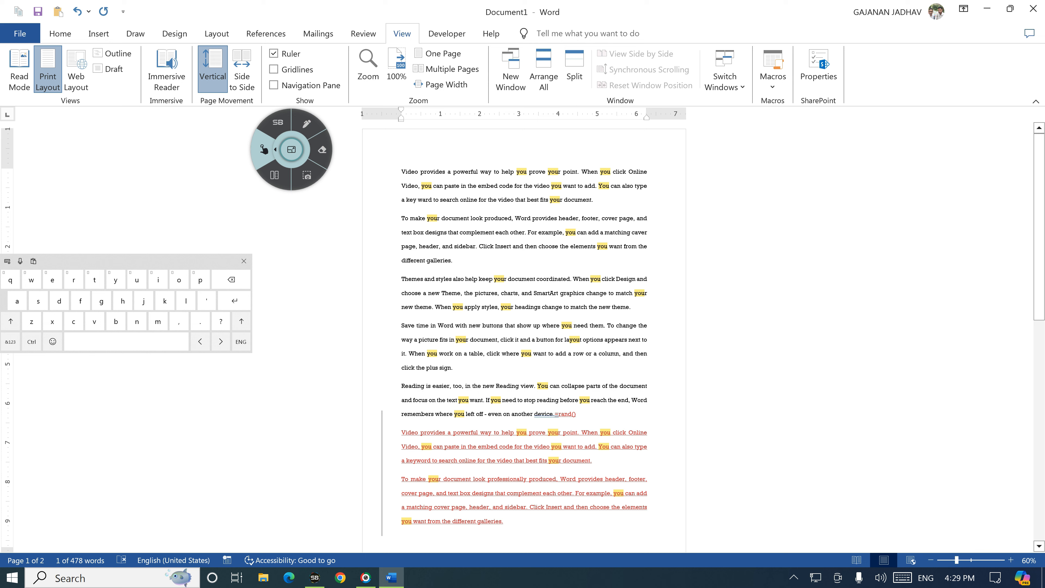
Circle the 100% zoom option in ink, clear the marking, and set the document's zoom to 100%
left_click(307, 123)
mouse_move(385, 57)
left_mouse_down()
mouse_move(410, 89)
mouse_move(389, 46)
left_mouse_up()
left_click(264, 149)
left_click(397, 66)
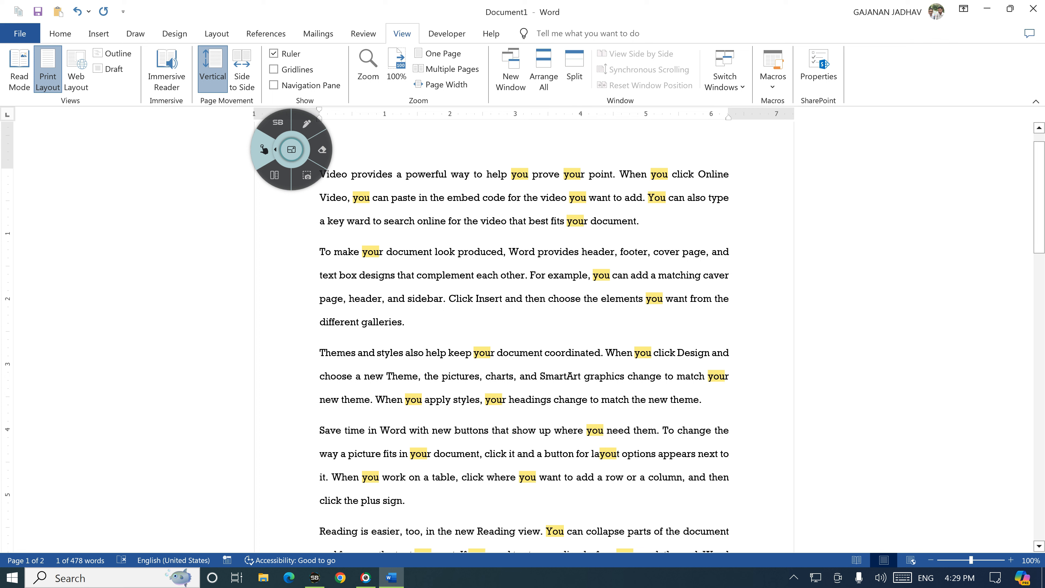
Circle the One Page option in ink, clear the marking, and zoom the document to One Page
left_click(306, 124)
mouse_move(412, 41)
left_mouse_down()
mouse_move(472, 57)
mouse_move(411, 41)
left_mouse_up()
left_click(264, 150)
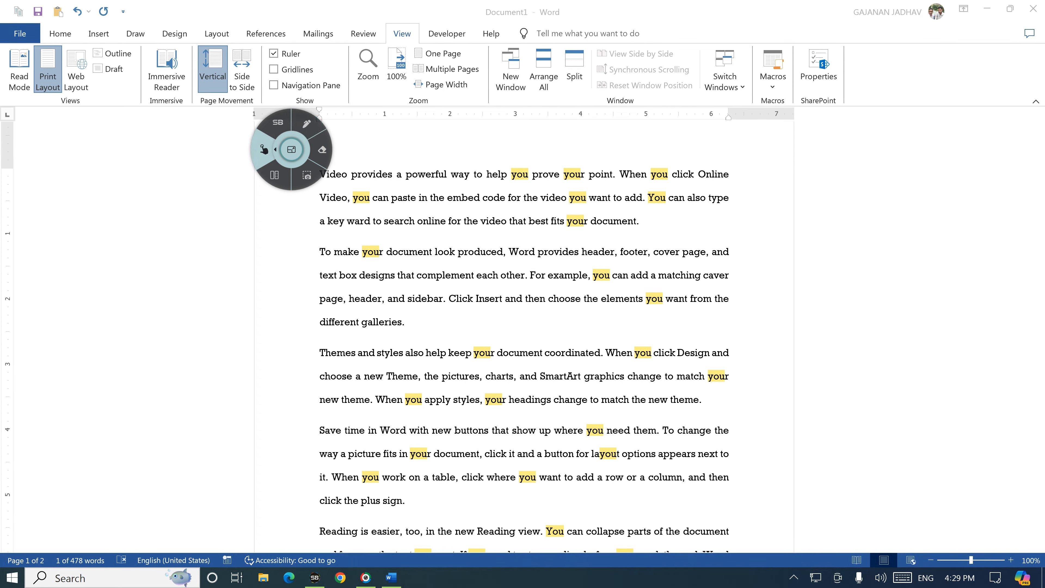
left_click(438, 54)
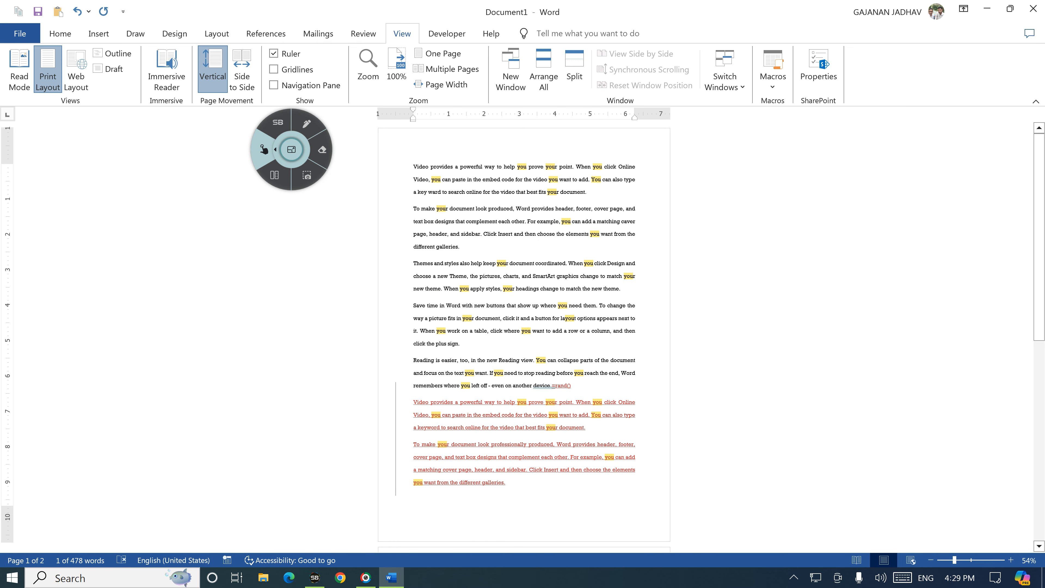
Circle Multiple Pages and sketch three page outlines in blue ink, clear the ink, and switch the document to Multiple Pages
left_click(306, 123)
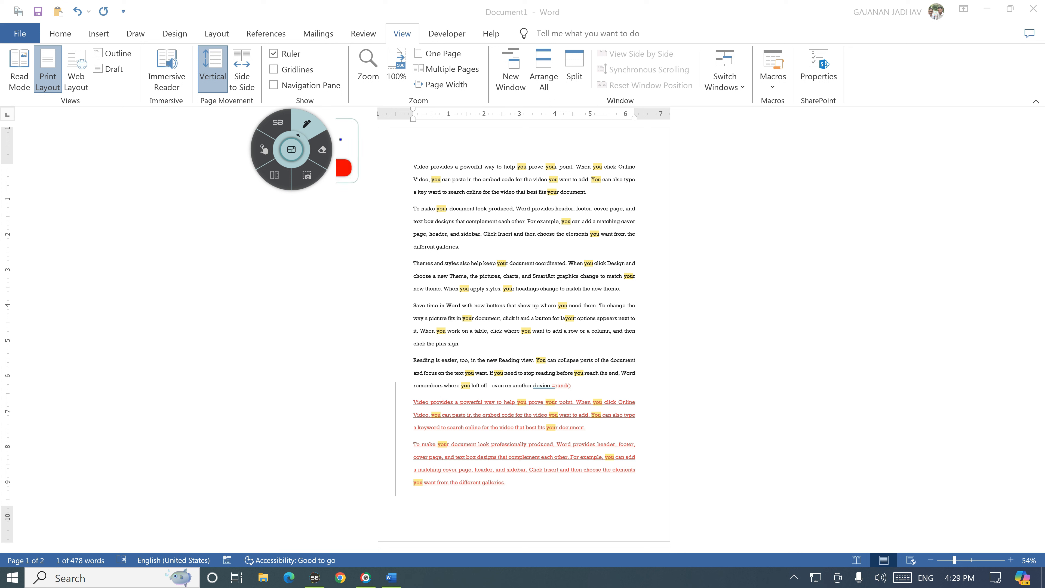
mouse_move(415, 78)
left_mouse_down()
mouse_move(485, 64)
mouse_move(411, 63)
left_mouse_up()
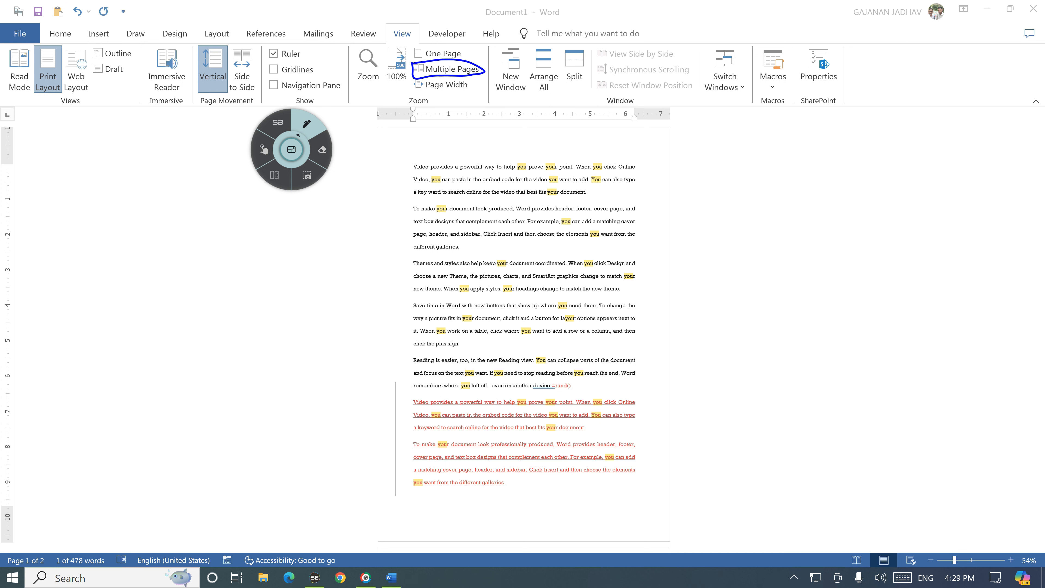
mouse_move(136, 142)
left_mouse_down()
mouse_move(163, 404)
mouse_move(375, 370)
mouse_move(218, 135)
mouse_move(132, 139)
left_mouse_up()
mouse_move(420, 158)
left_mouse_down()
mouse_move(416, 172)
mouse_move(577, 438)
mouse_move(499, 158)
mouse_move(465, 177)
left_mouse_up()
mouse_move(707, 143)
left_mouse_down()
mouse_move(811, 394)
mouse_move(875, 169)
mouse_move(720, 155)
left_mouse_up()
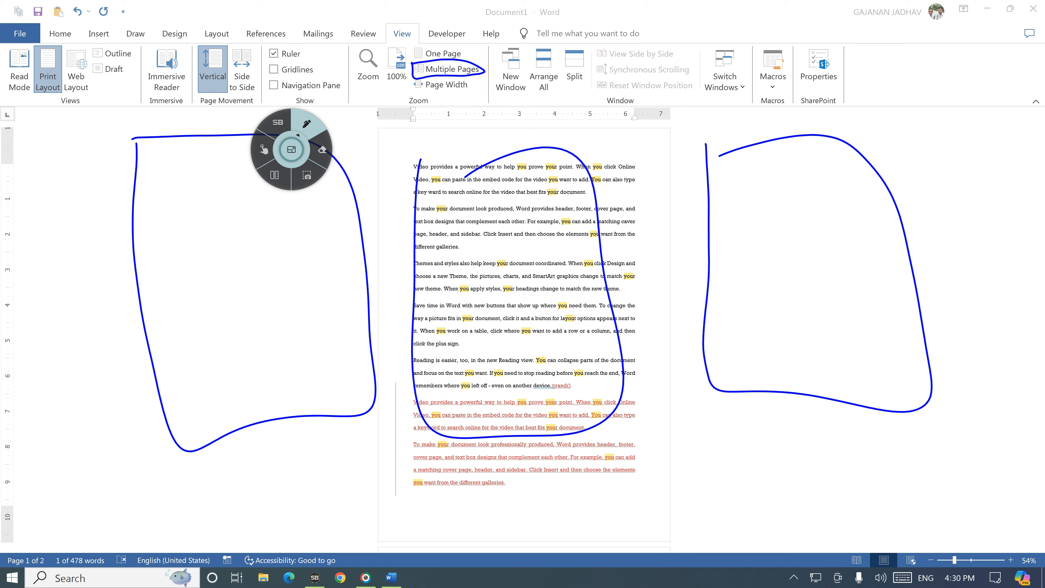
left_click(264, 149)
left_click(446, 69)
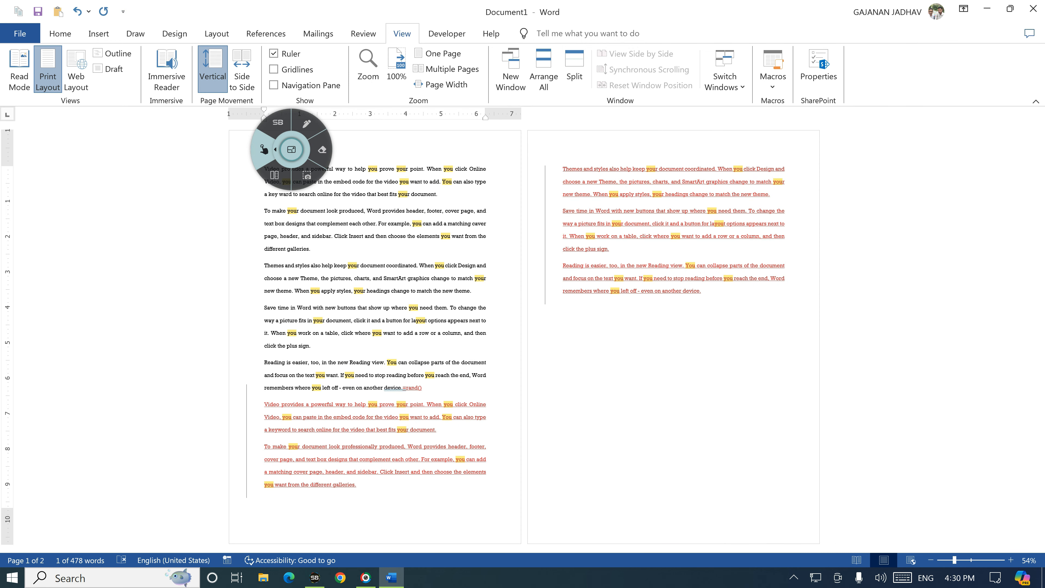
Insert sample text with =rand() on a new line after the document's last paragraph
left_click(702, 292)
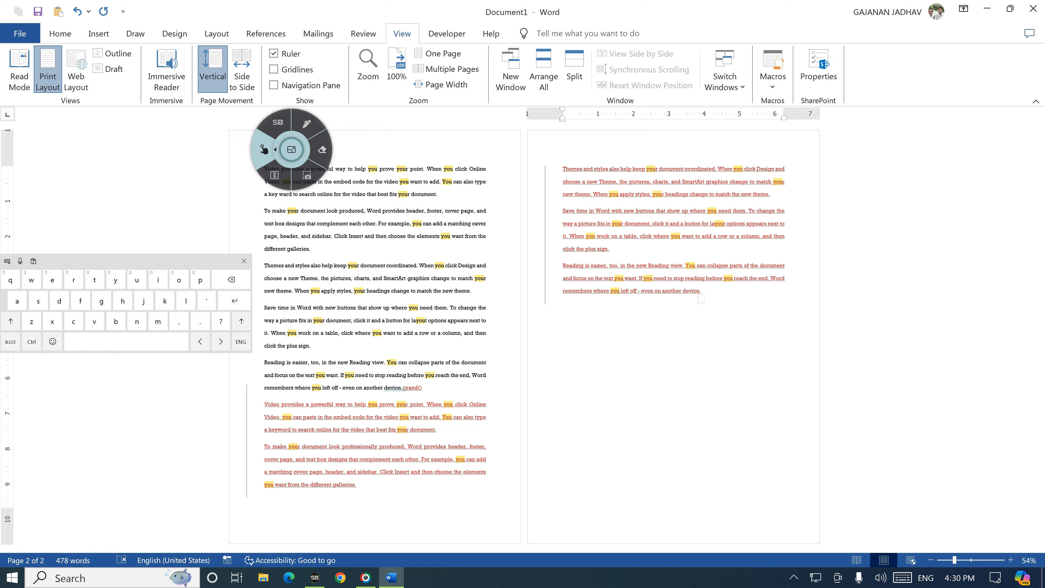
left_click(10, 342)
key("Return")
type("=")
left_click(10, 341)
type("rand")
left_click(10, 342)
type("()")
key("Return")
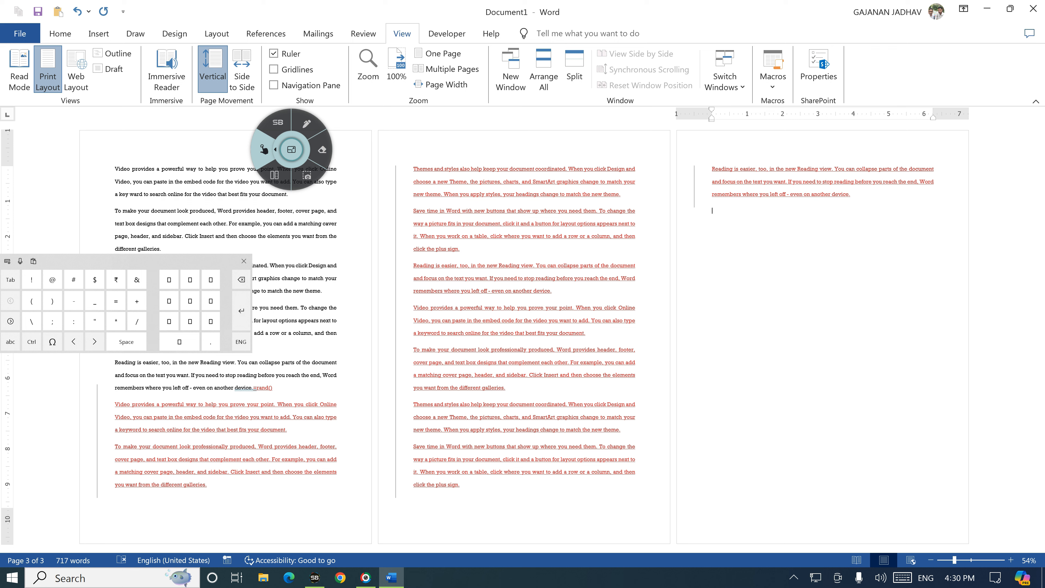
Circle the Page Width option in ink, clear the marking, and zoom the document to Page Width
left_click(307, 124)
mouse_move(416, 77)
left_mouse_down()
mouse_move(409, 97)
mouse_move(458, 79)
mouse_move(418, 76)
left_mouse_up()
left_click(263, 149)
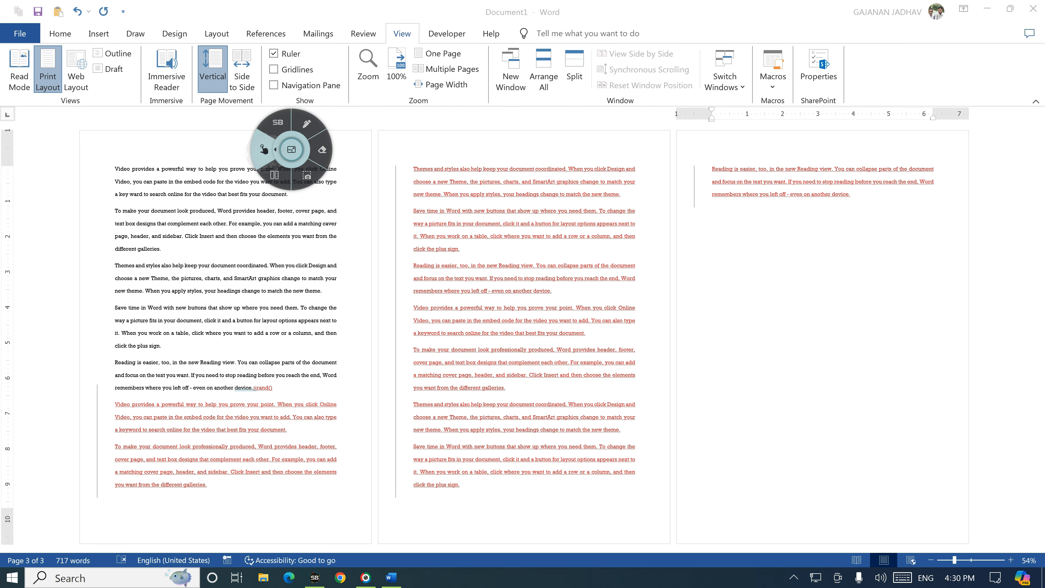
left_click(444, 84)
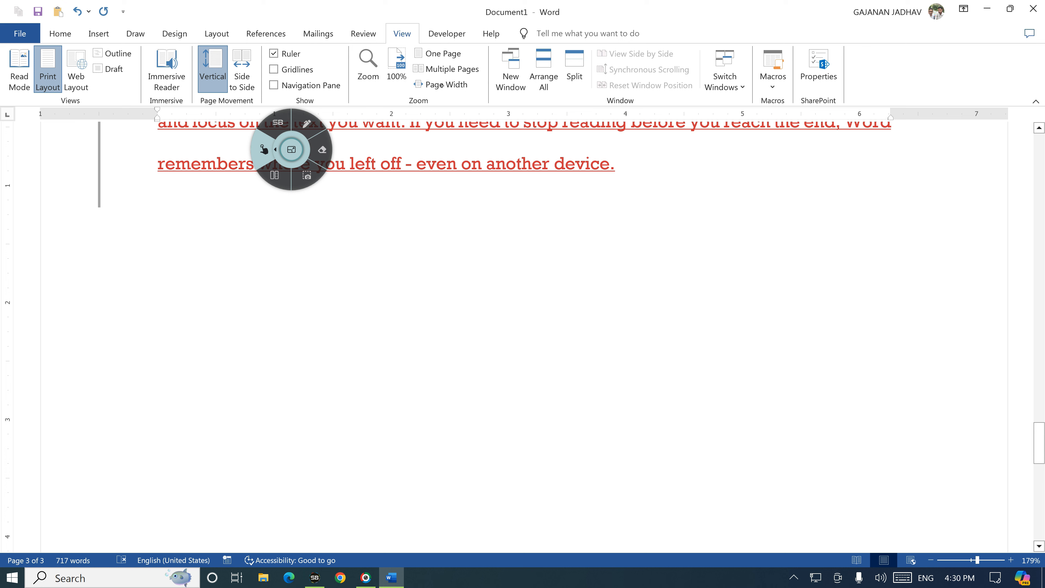
Mark both side edges of the page with short blue ink strokes and clear them
left_click(306, 124)
left_click_drag(988, 284, 1042, 291)
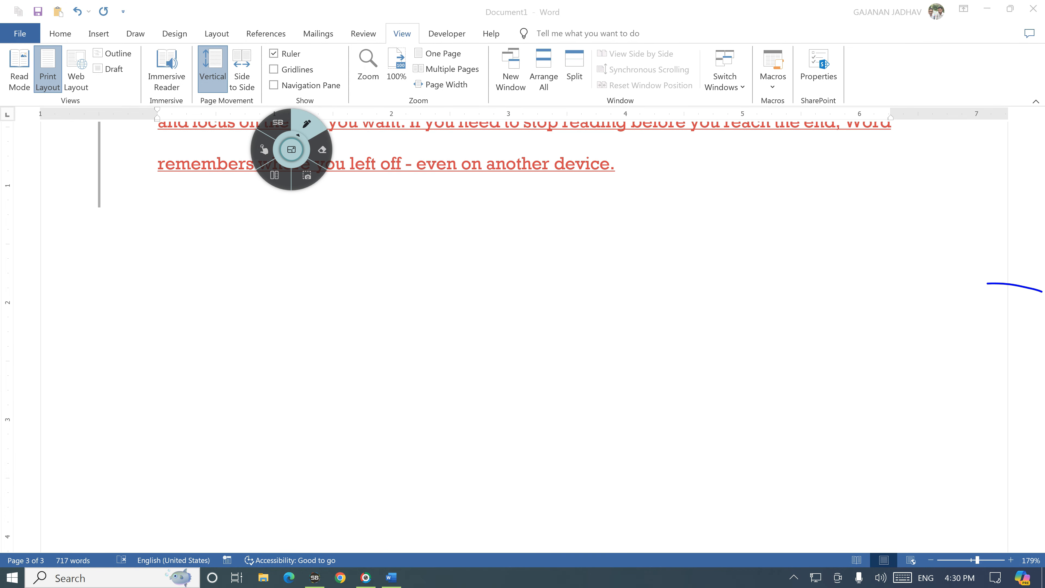
left_click_drag(49, 312, 6, 309)
left_click(264, 149)
Outline the Window group in blue ink, trace around it a second time, and clear the ink
left_click(307, 124)
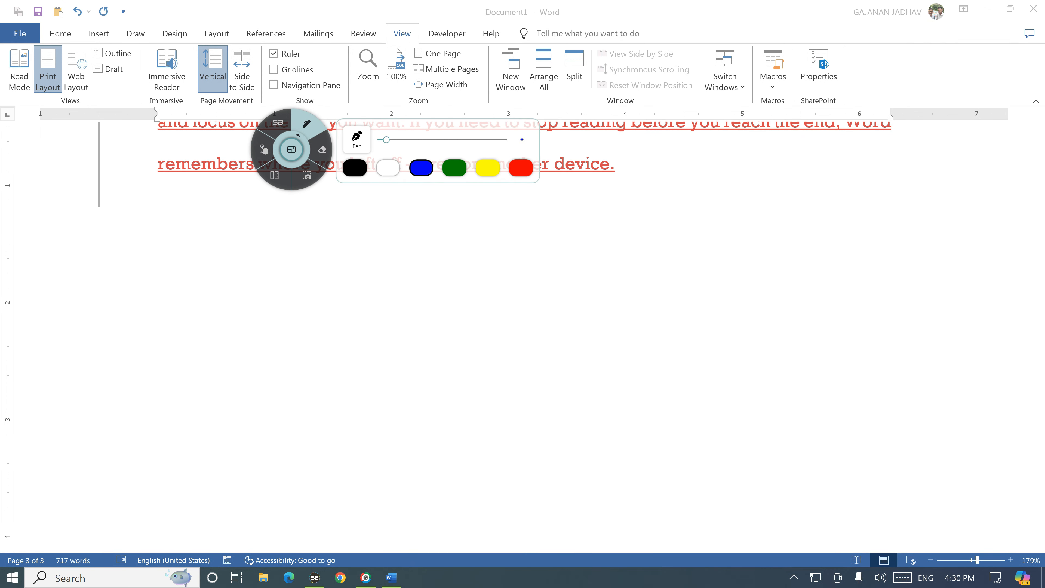
mouse_move(496, 50)
left_mouse_down()
mouse_move(614, 102)
mouse_move(746, 78)
mouse_move(591, 40)
mouse_move(494, 62)
left_mouse_up()
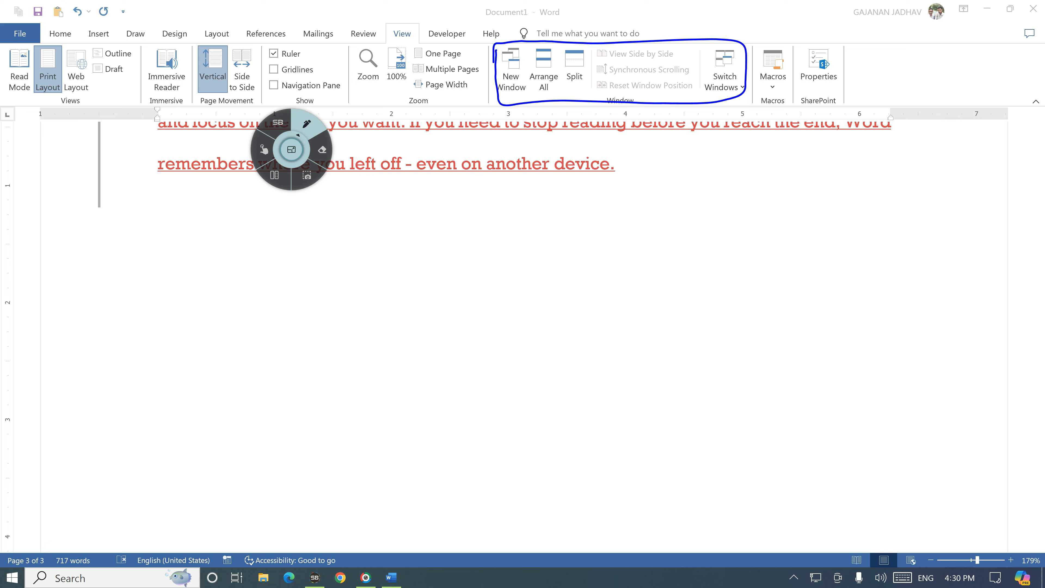
left_click(264, 149)
left_click(306, 124)
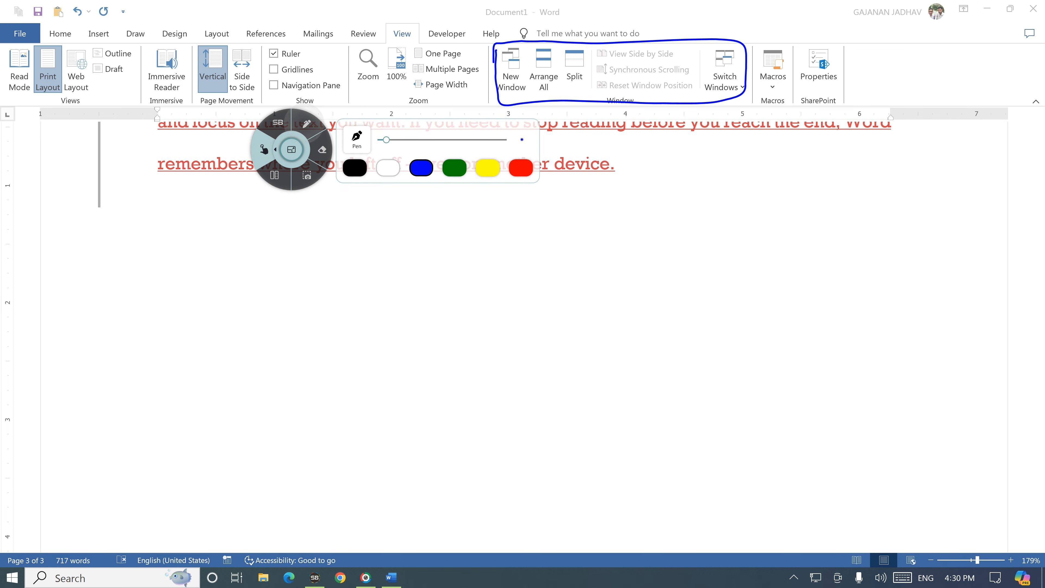
mouse_move(492, 46)
left_mouse_down()
mouse_move(534, 99)
mouse_move(496, 41)
mouse_move(489, 53)
left_mouse_up()
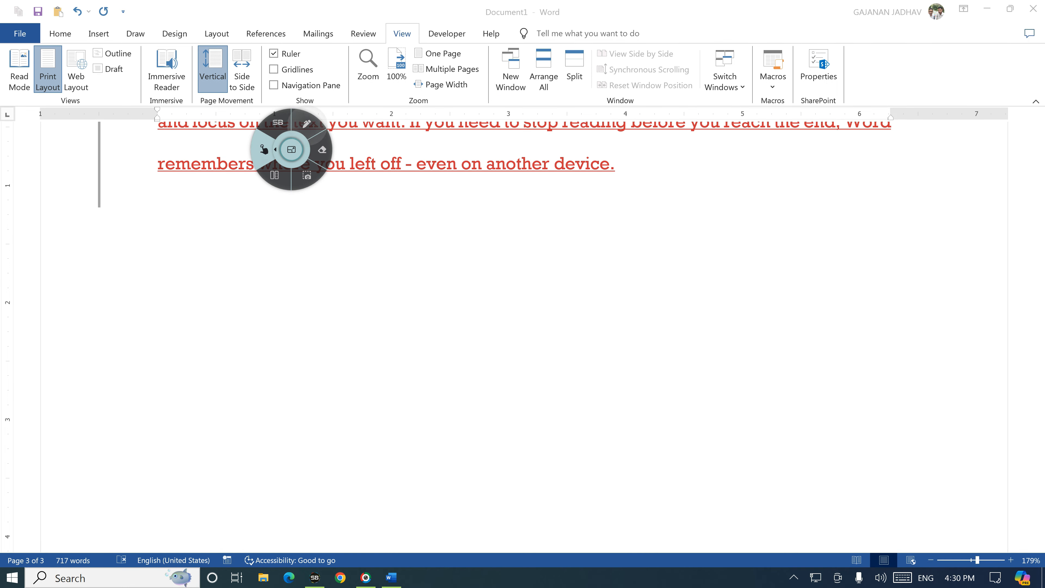
Circle the document title at the head of the window in ink and clear the marking
left_click(307, 123)
mouse_move(476, 7)
left_mouse_down()
mouse_move(569, 23)
mouse_move(512, 2)
mouse_move(475, 15)
left_mouse_up()
left_click(264, 149)
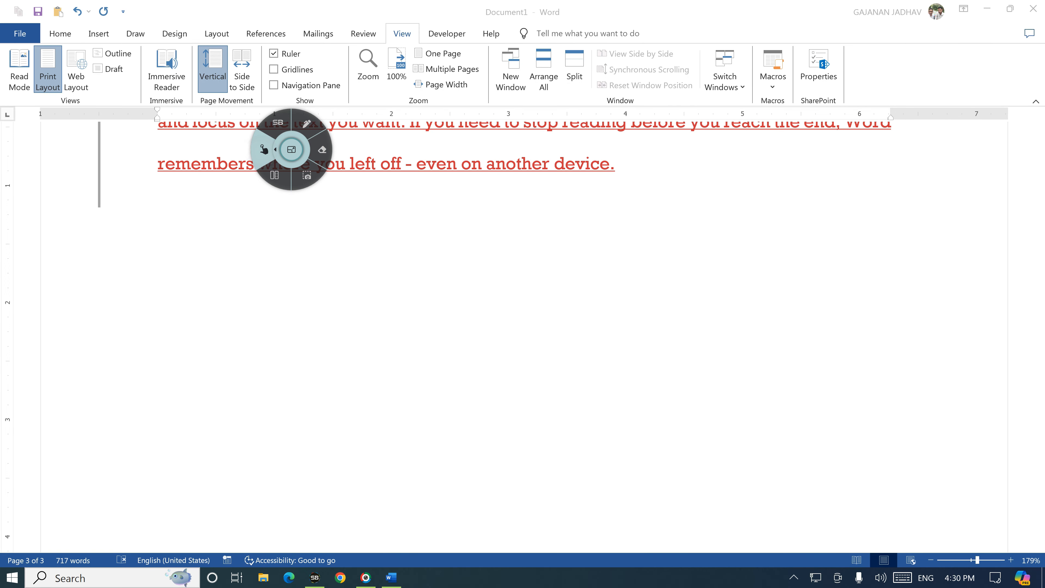
Circle the New Window command in blue ink, clear the marking, and open a new window of the document
left_click(307, 124)
mouse_move(487, 50)
left_mouse_down()
mouse_move(490, 91)
mouse_move(528, 68)
mouse_move(473, 57)
left_mouse_up()
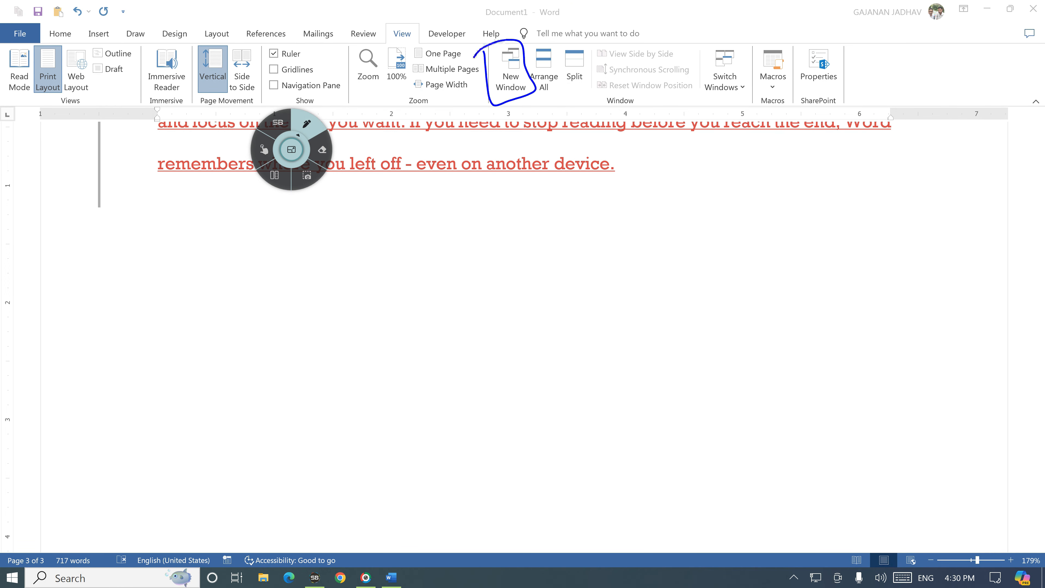
left_click(263, 149)
left_click(511, 70)
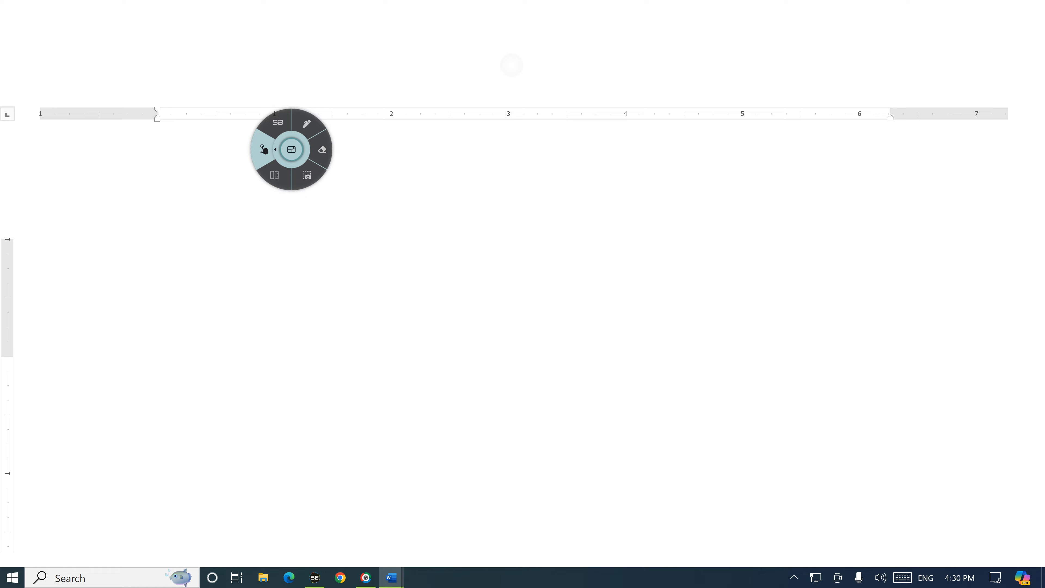
Underline the title Document1:2 in blue ink and clear the underline
left_click(306, 123)
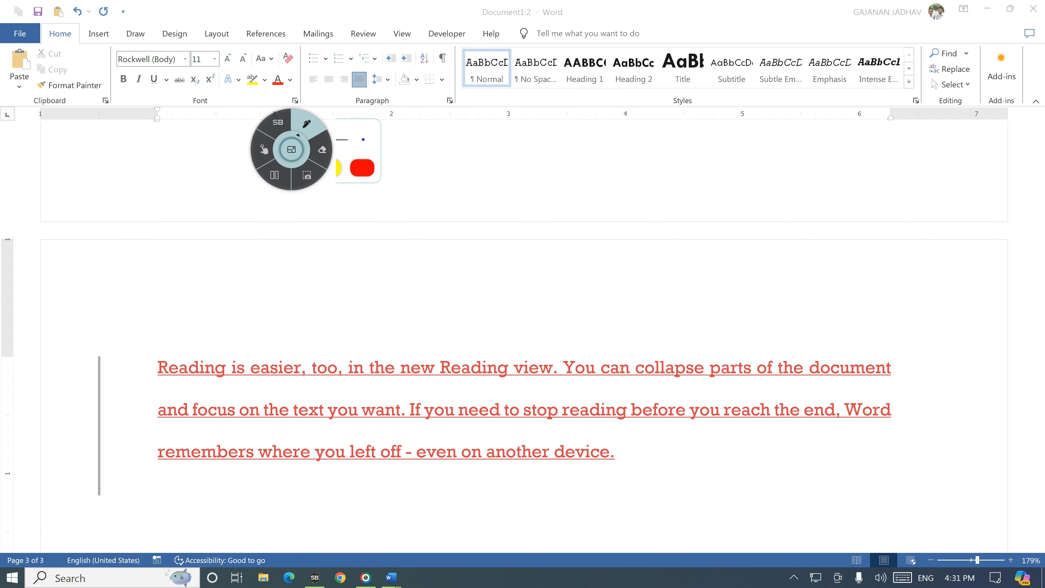
left_click_drag(476, 24, 573, 23)
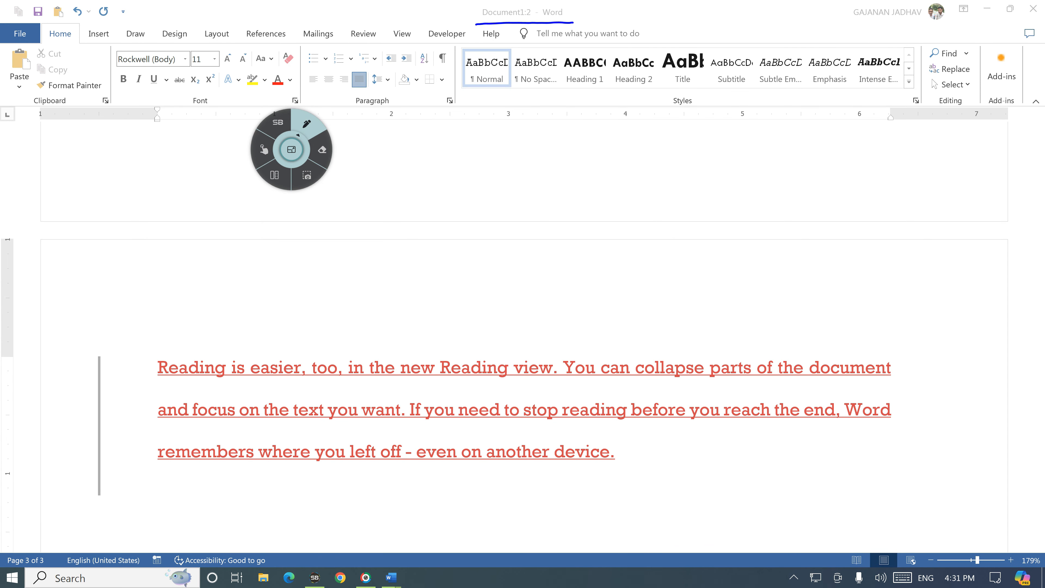
left_click(264, 149)
Open two more windows of the same document with New Window
left_click(402, 34)
left_click(511, 70)
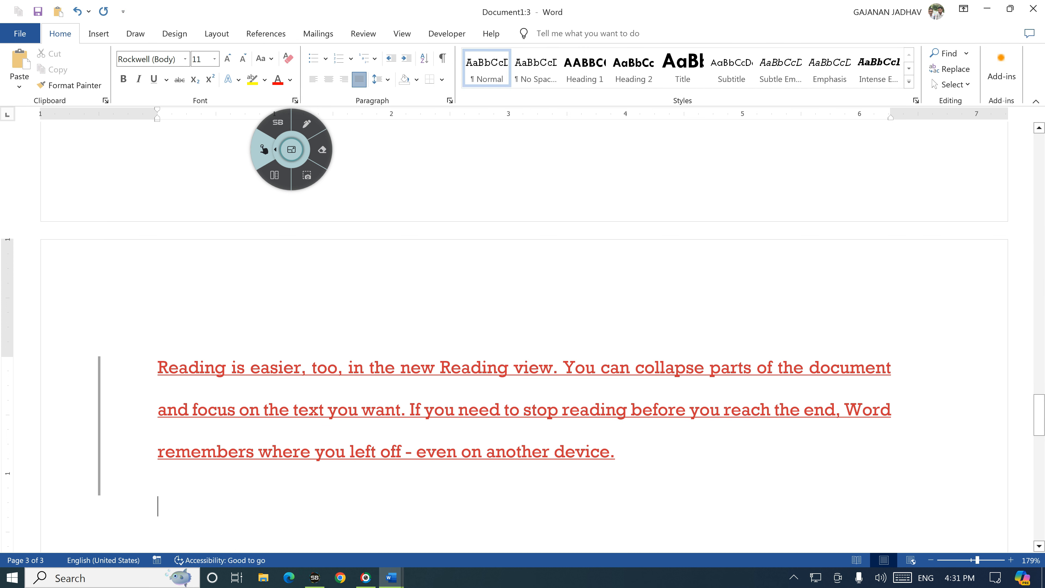
left_click(402, 33)
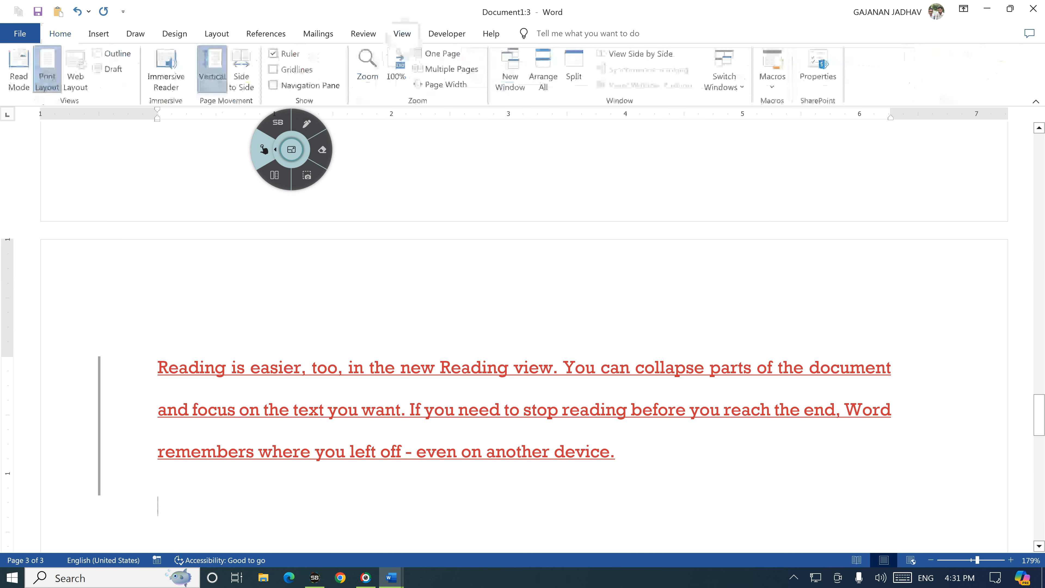
left_click(510, 70)
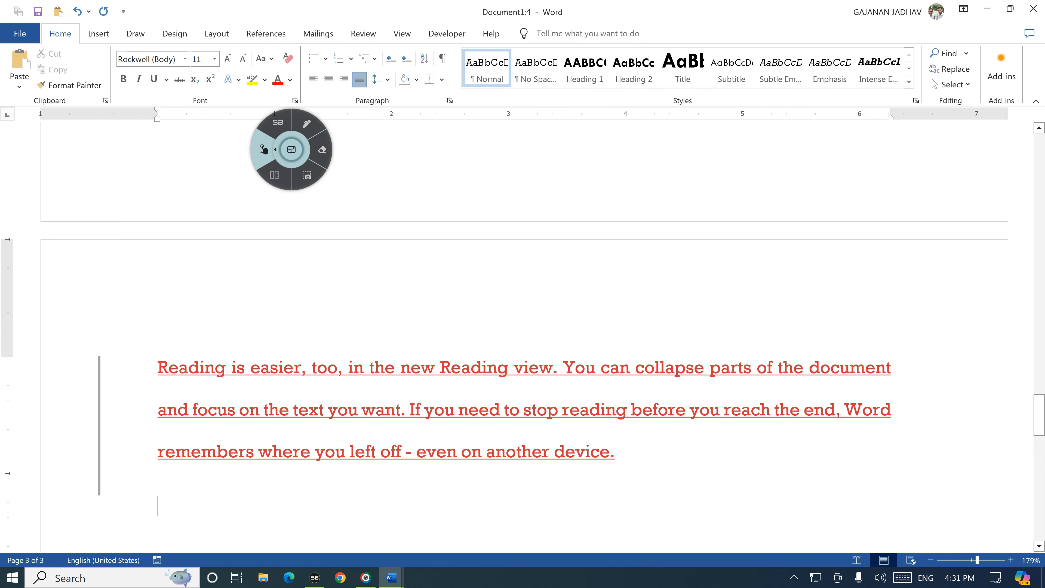
Circle the title Document1:4 in blue ink and clear the marking
left_click(307, 124)
mouse_move(490, 21)
left_mouse_down()
mouse_move(541, 21)
mouse_move(551, 4)
mouse_move(473, 19)
left_mouse_up()
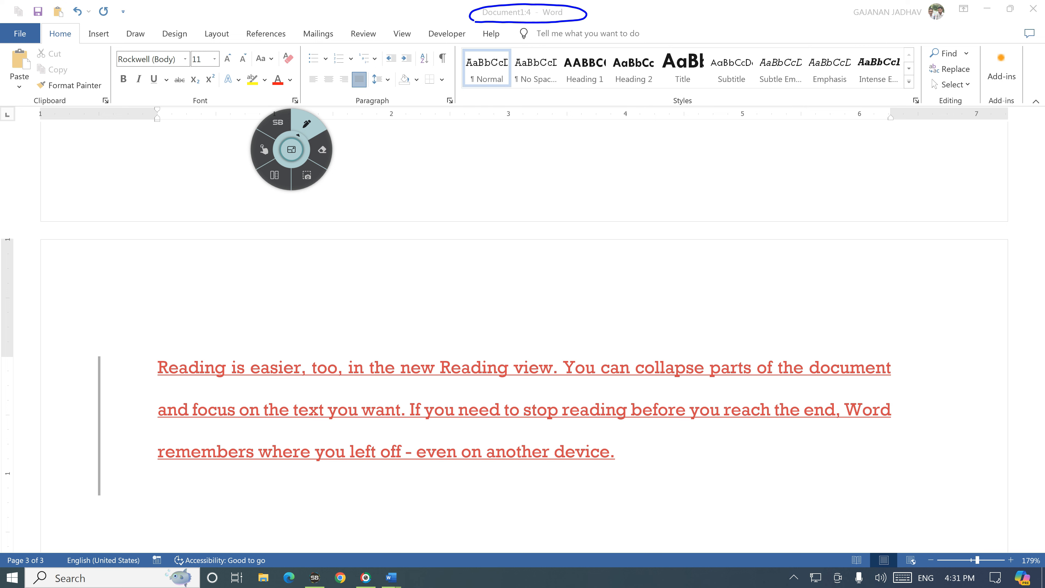
left_click(264, 149)
Open a fifth and a sixth window of the same document with New Window
left_click(402, 34)
left_click(511, 70)
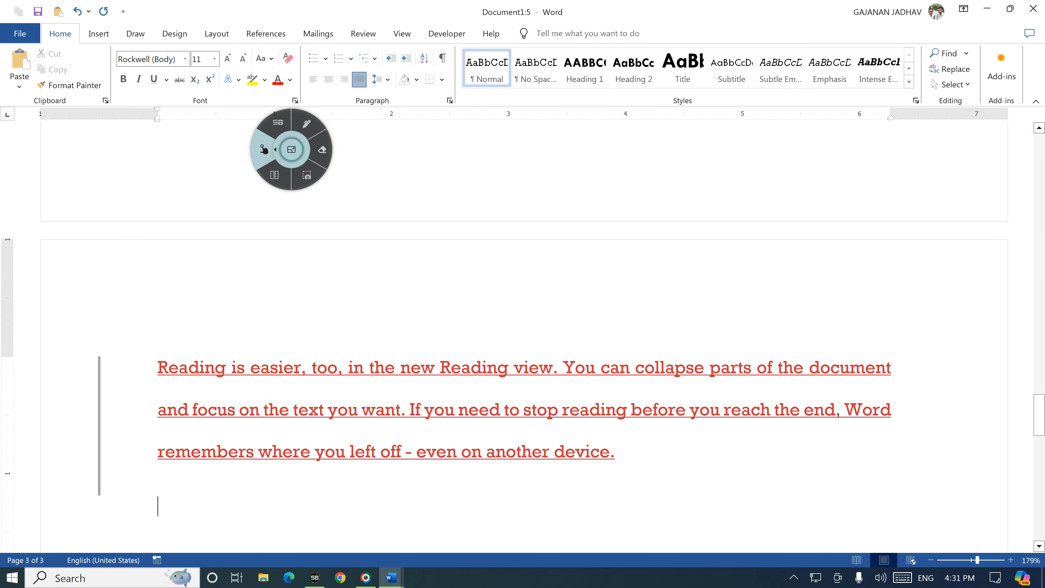
left_click(402, 33)
left_click(511, 70)
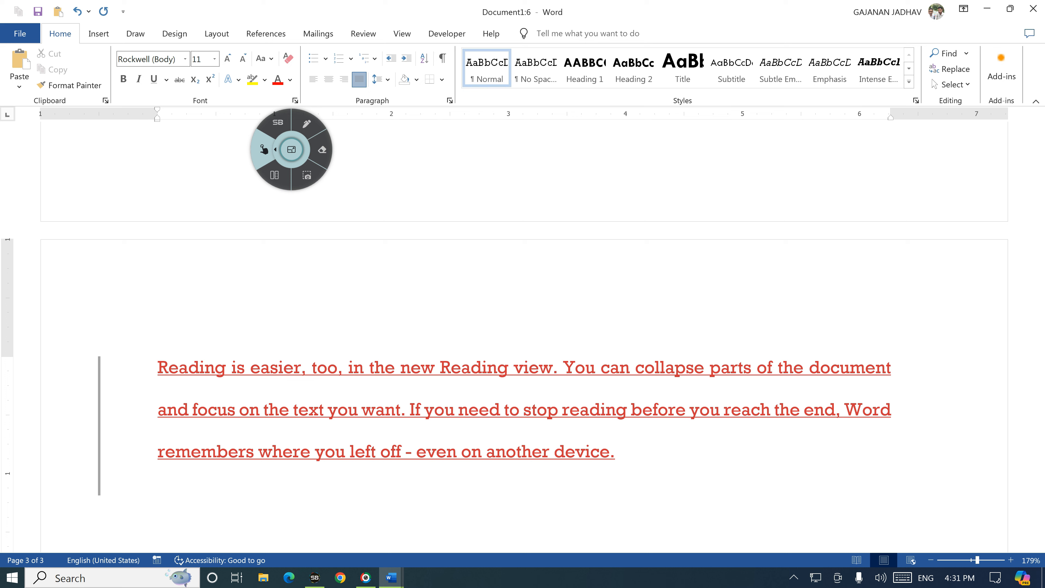
Circle the Arrange All command in blue ink and clear the marking
left_click(402, 33)
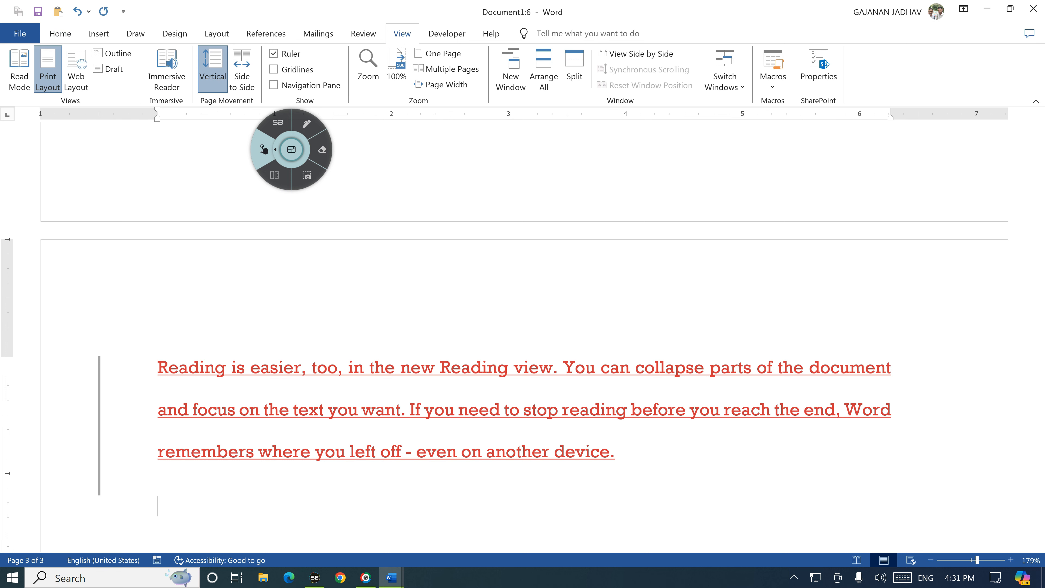
left_click(306, 123)
mouse_move(528, 48)
left_mouse_down()
mouse_move(527, 78)
mouse_move(560, 92)
mouse_move(545, 42)
mouse_move(529, 48)
left_mouse_up()
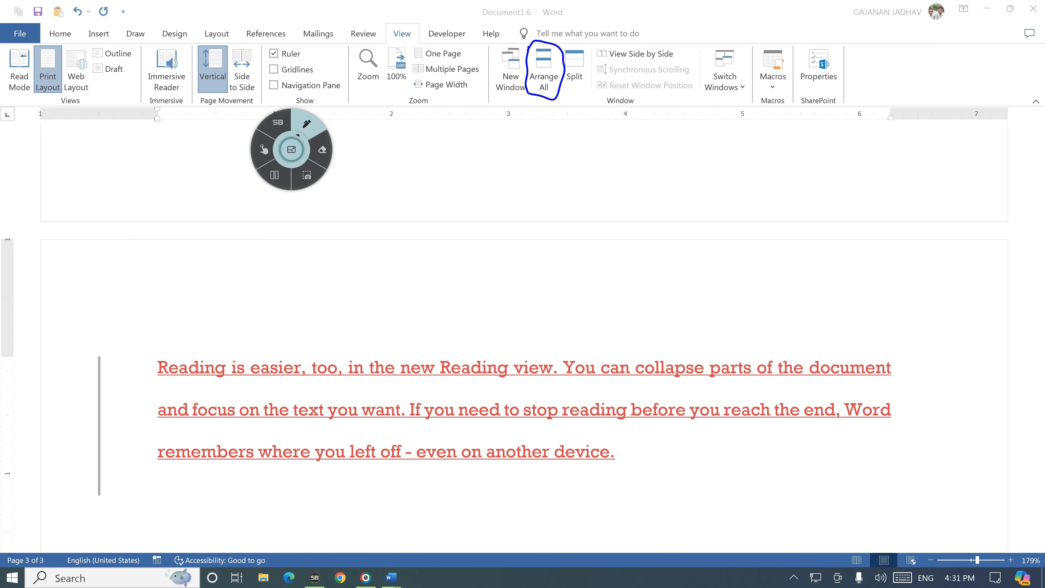
left_click(264, 150)
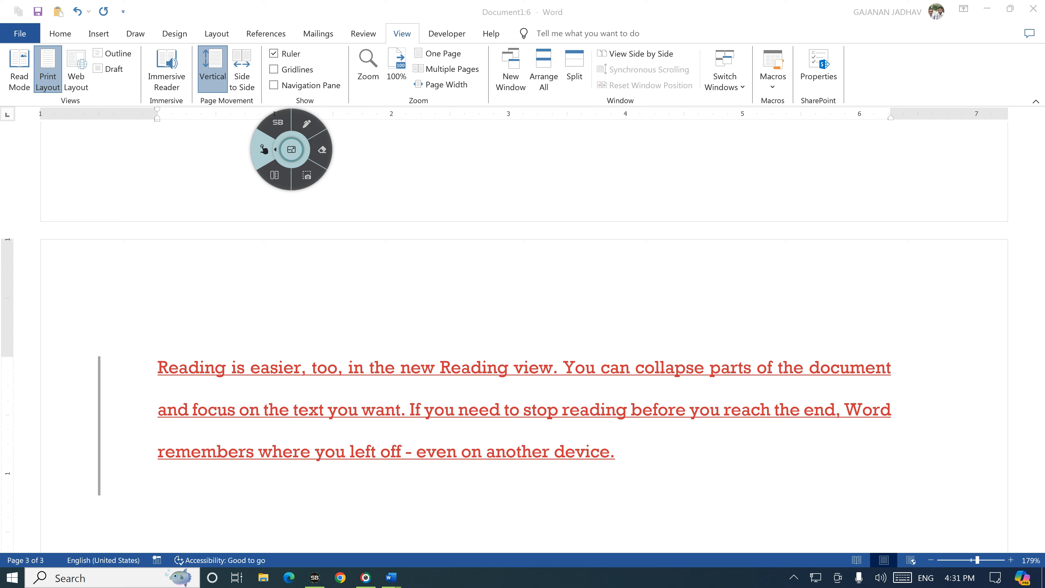
Circle Arrange All once more in blue ink, clear the ink, and arrange all open document windows on the screen
left_click(307, 124)
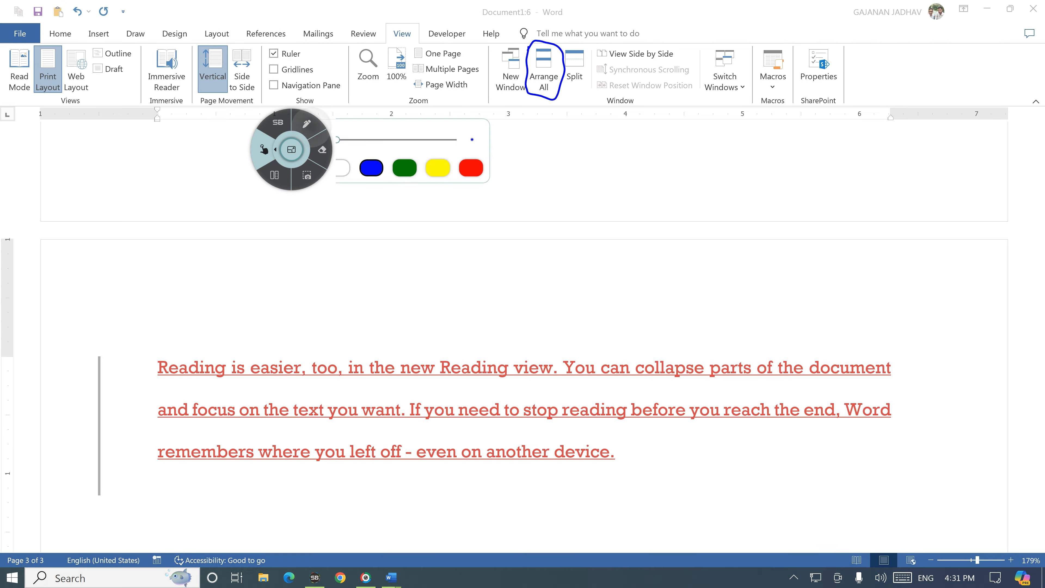
mouse_move(547, 41)
left_mouse_down()
mouse_move(534, 95)
mouse_move(550, 43)
mouse_move(530, 49)
left_mouse_up()
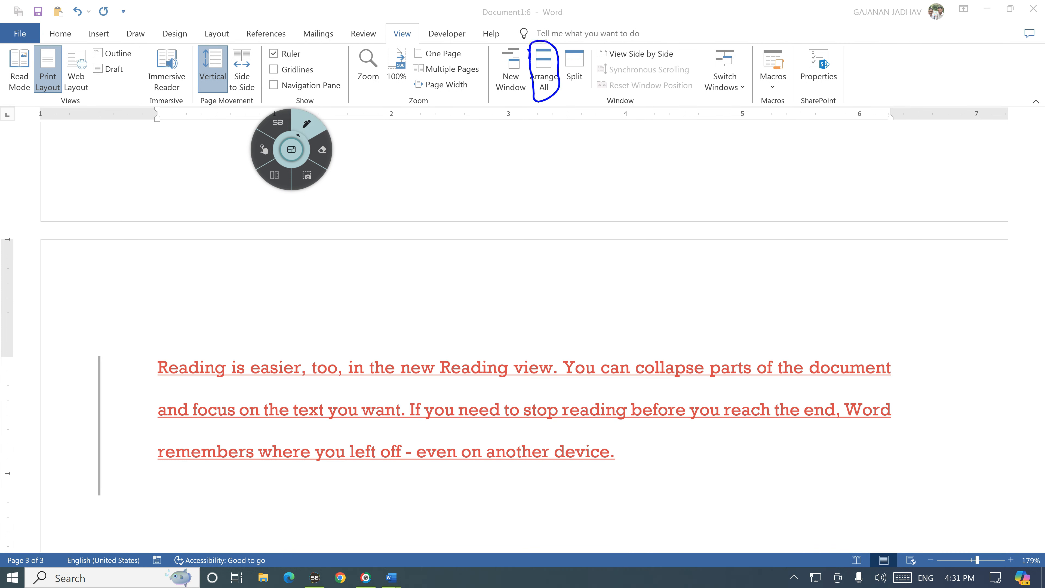
left_click(264, 149)
left_click(543, 70)
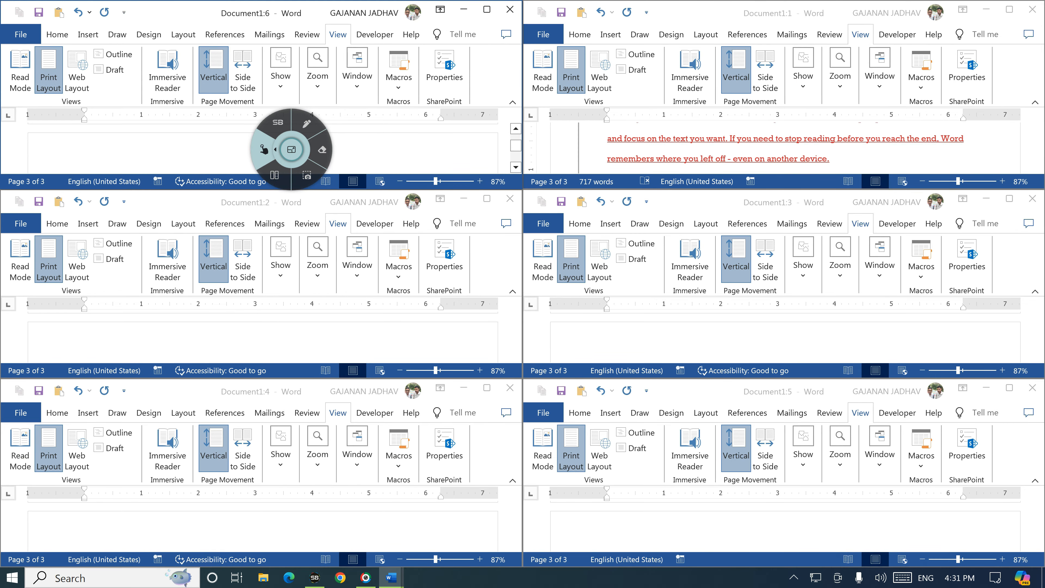
Draw a blue ink stroke across each of the six arranged document windows and clear the strokes
left_click(306, 123)
left_click_drag(148, 122, 388, 68)
left_click_drag(181, 340, 360, 245)
left_click_drag(201, 475, 325, 407)
left_click_drag(591, 131, 756, 87)
left_click_drag(630, 273, 776, 202)
left_click_drag(699, 452, 820, 420)
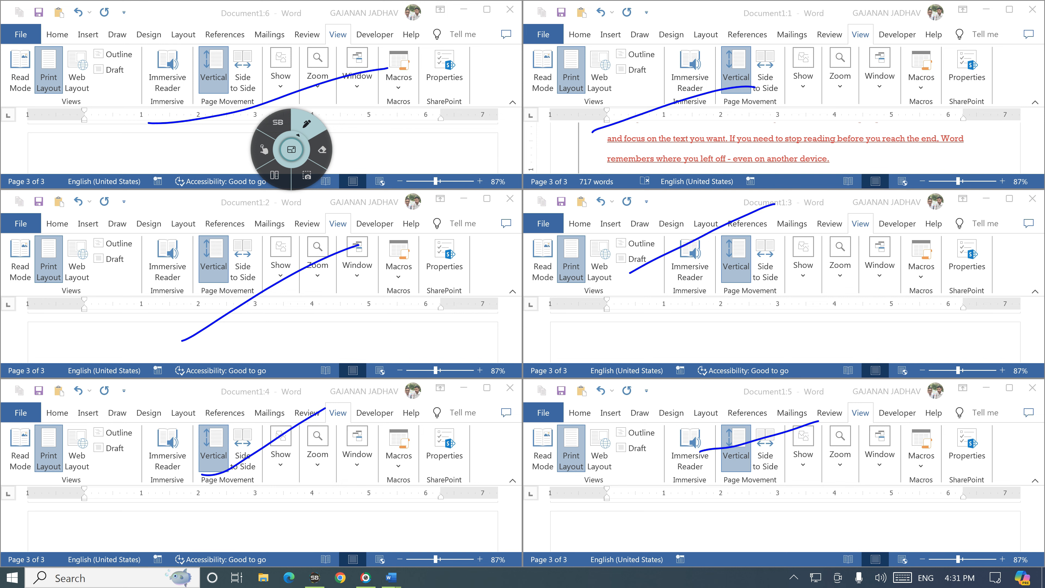
left_click(264, 149)
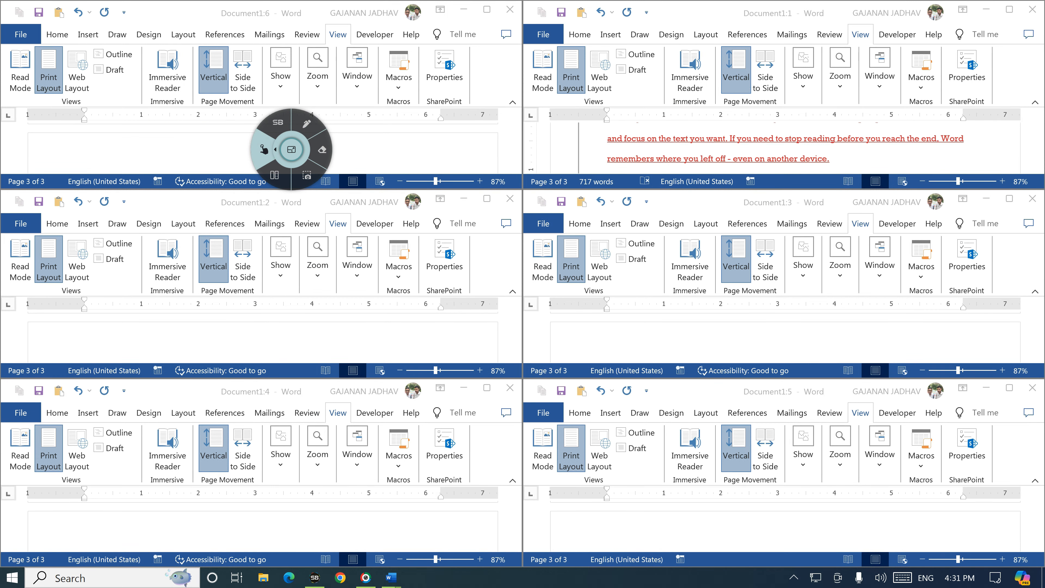
Circle the Window group of Document1:6 in blue ink, clear it, and start View Side by Side
left_click(306, 124)
mouse_move(340, 49)
left_mouse_down()
mouse_move(359, 96)
mouse_move(372, 44)
mouse_move(338, 48)
left_mouse_up()
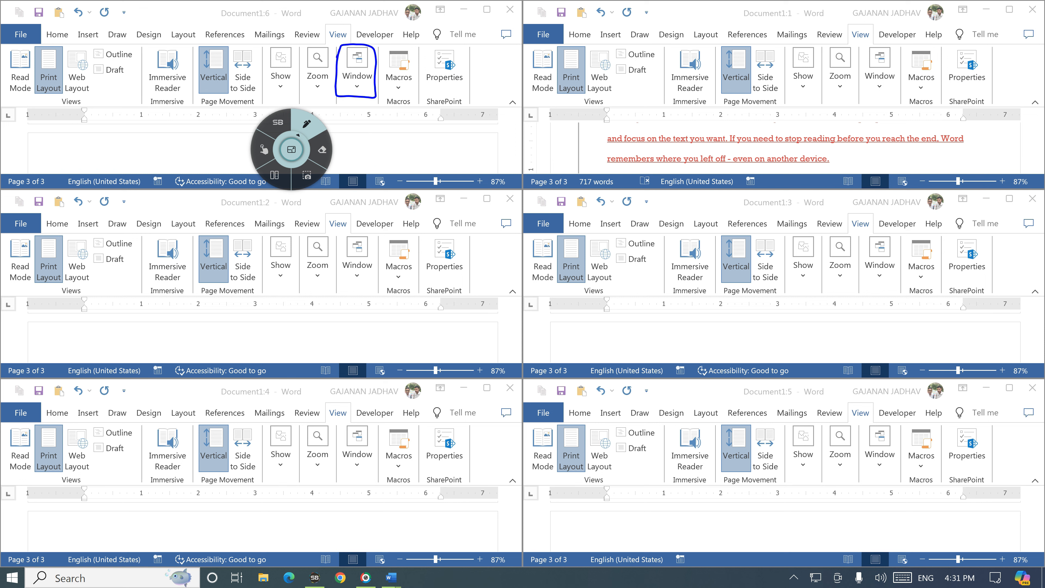
left_click(264, 150)
left_click(357, 75)
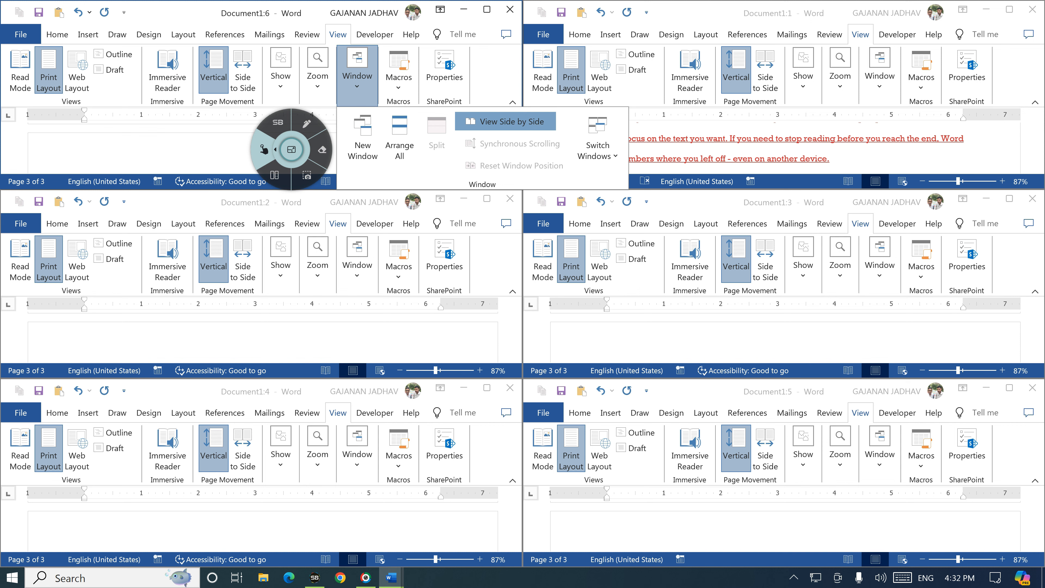
left_click(505, 122)
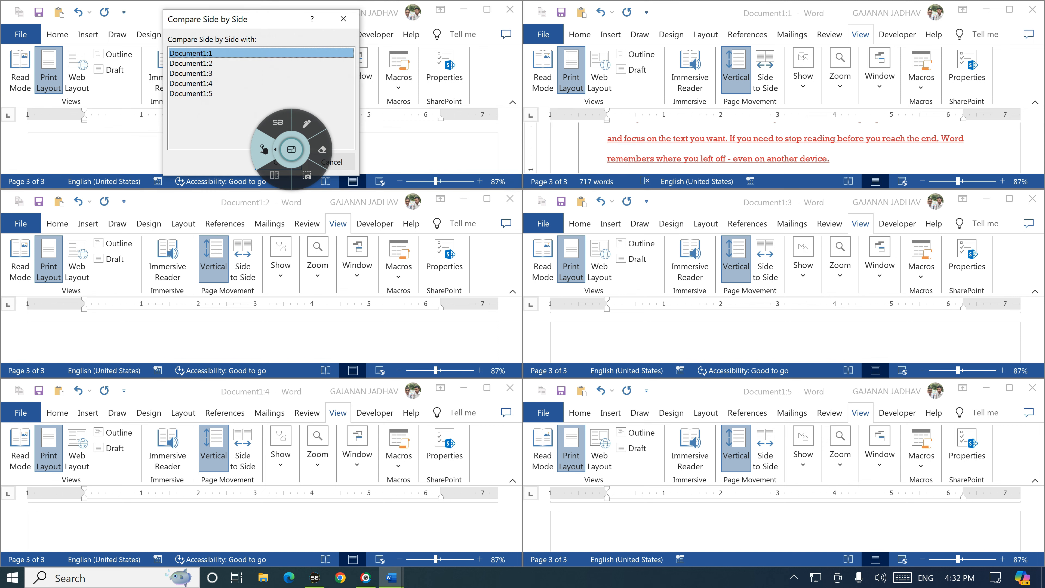
Mark the list of comparable documents in ink and clear the marking
left_click(306, 124)
mouse_move(219, 59)
left_mouse_down()
mouse_move(170, 62)
mouse_move(221, 64)
left_mouse_up()
left_click(263, 149)
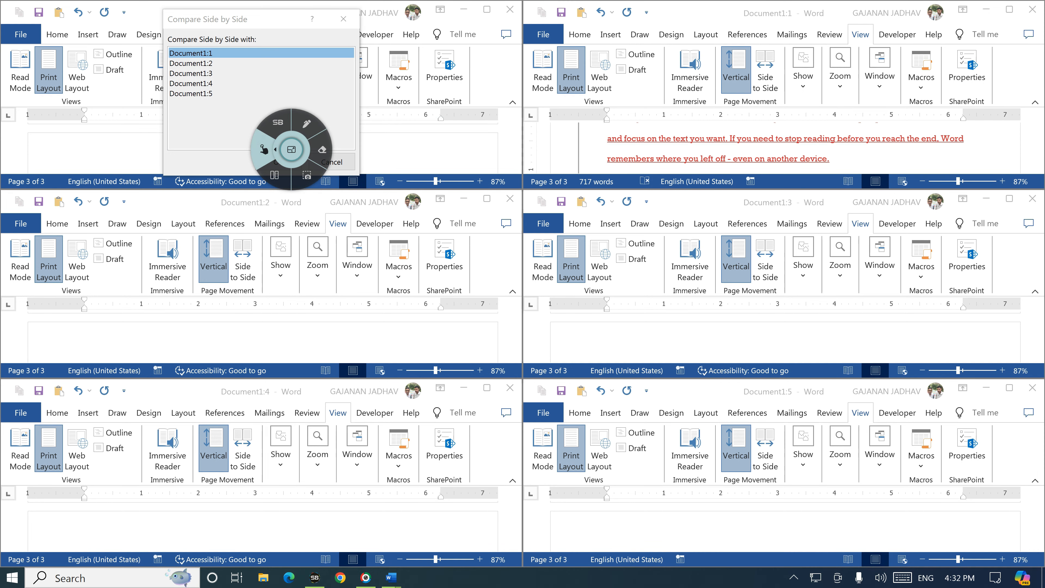
Choose Document1:2 for the side-by-side comparison, circle OK in blue ink, clear the ink, and confirm the choice
left_click(198, 64)
left_click_drag(291, 150, 131, 190)
left_click(146, 164)
left_click_drag(276, 146, 304, 172)
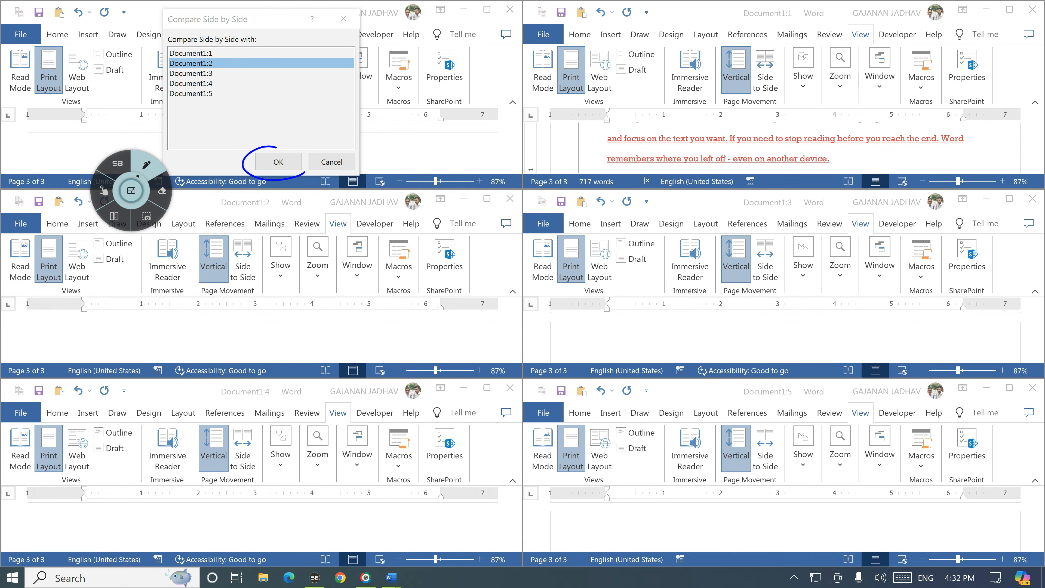
left_click(102, 190)
left_click(278, 162)
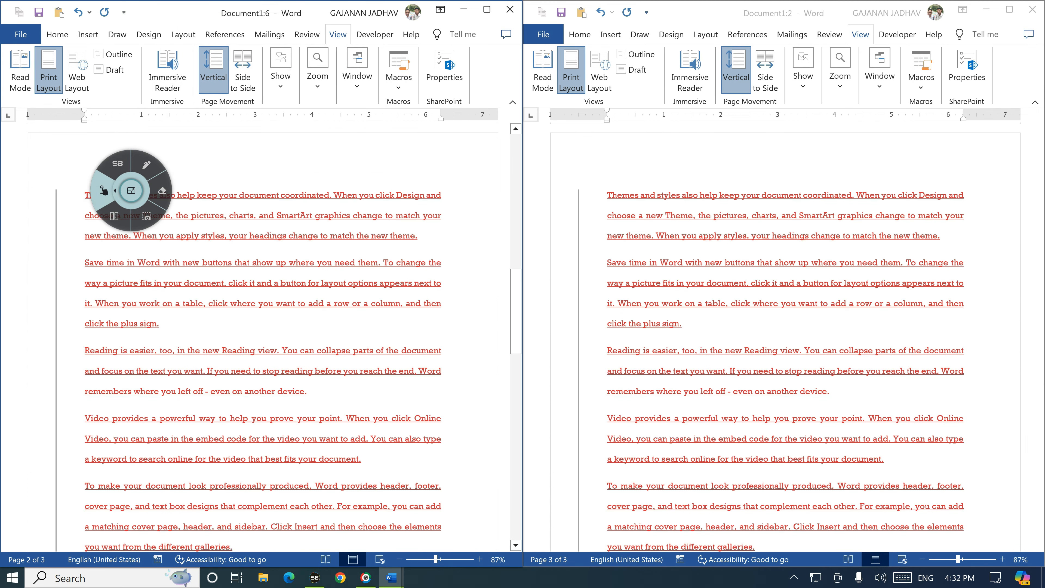
Mark both side-by-side documents in blue ink, with a check mark on Document1:2, and clear the markings
left_click(146, 165)
mouse_move(236, 148)
left_mouse_down()
mouse_move(236, 182)
mouse_move(246, 152)
left_mouse_up()
left_click_drag(644, 162, 710, 152)
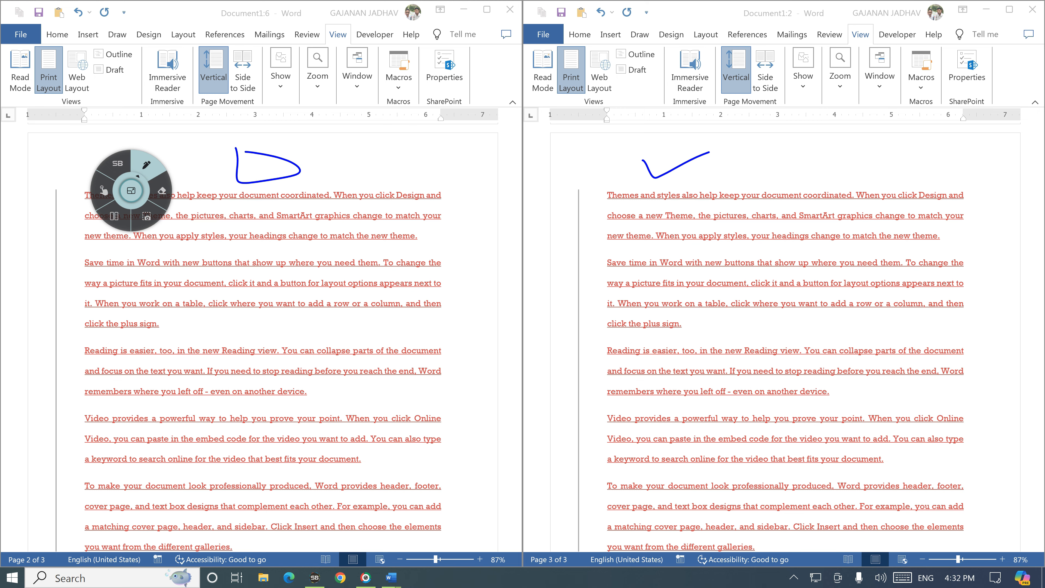
left_click(104, 190)
Scroll through Document1:6 and back to its beginning to check how Document1:2 scrolls along
scroll(263, 337, "down", 10)
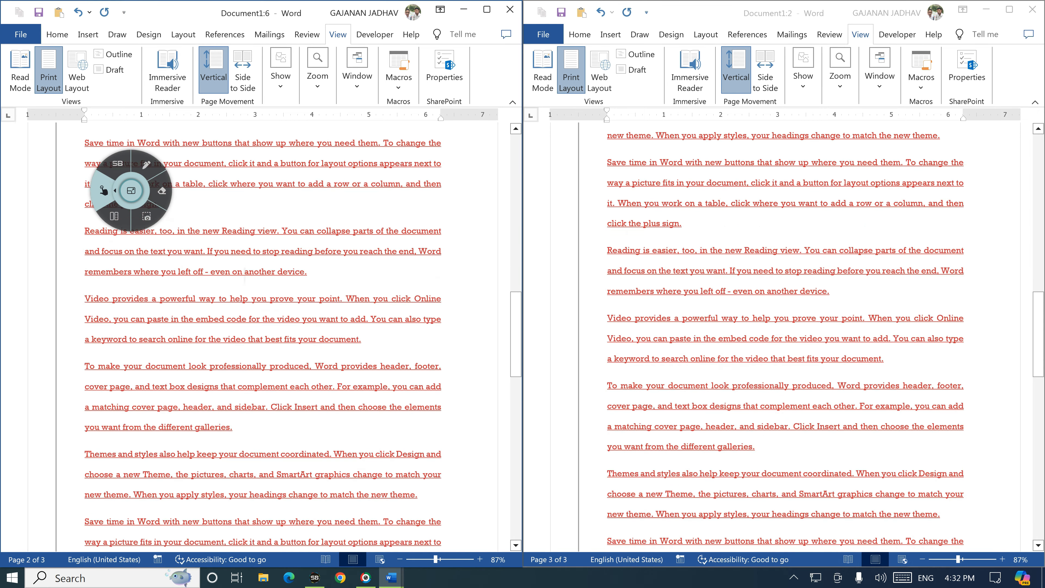
scroll(264, 338, "down", 5)
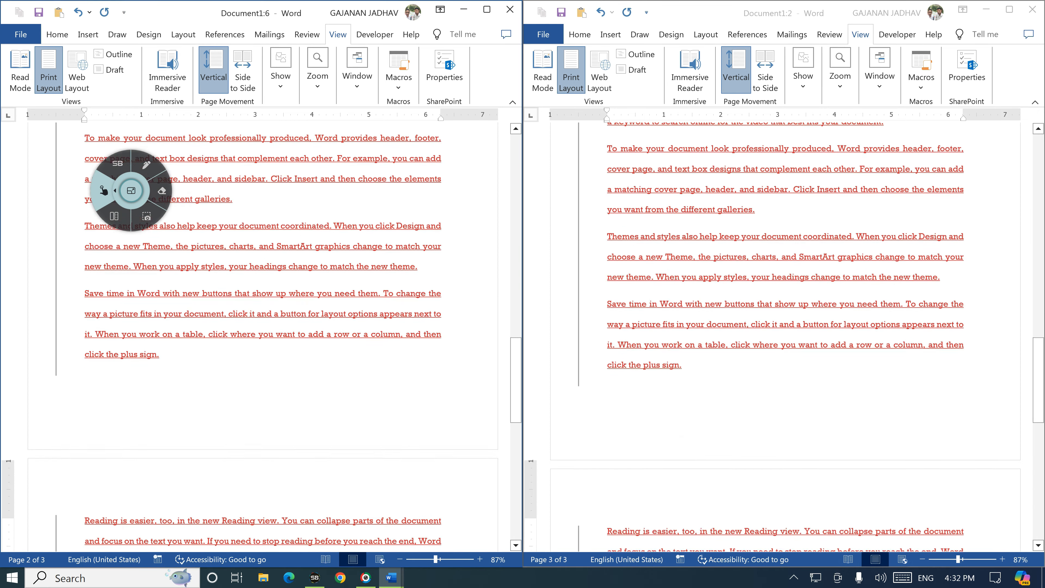
key("ctrl+z")
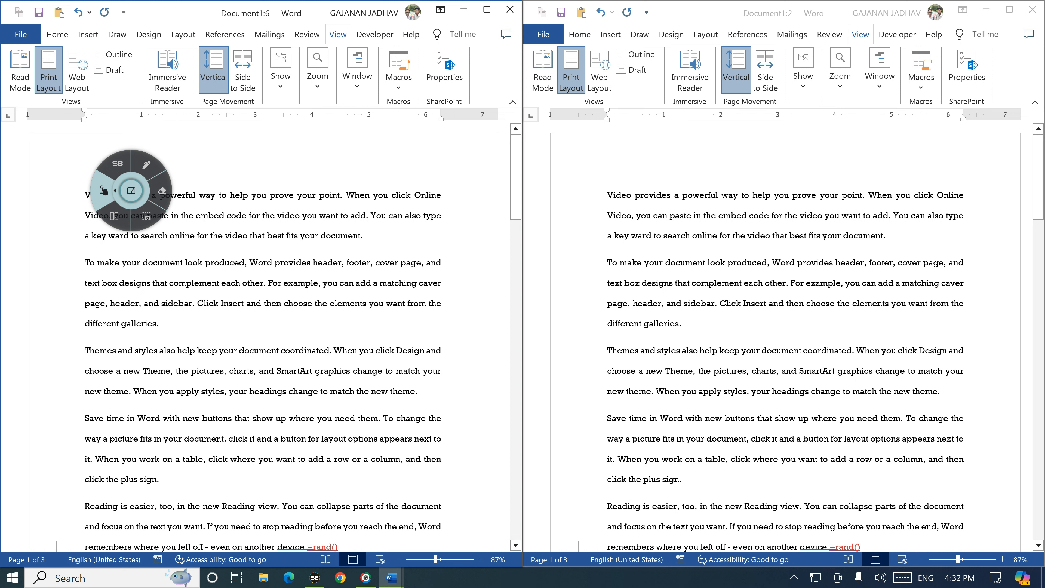
Circle the Window group in blue ink, clear the marking, and turn off Synchronous Scrolling
left_click(146, 165)
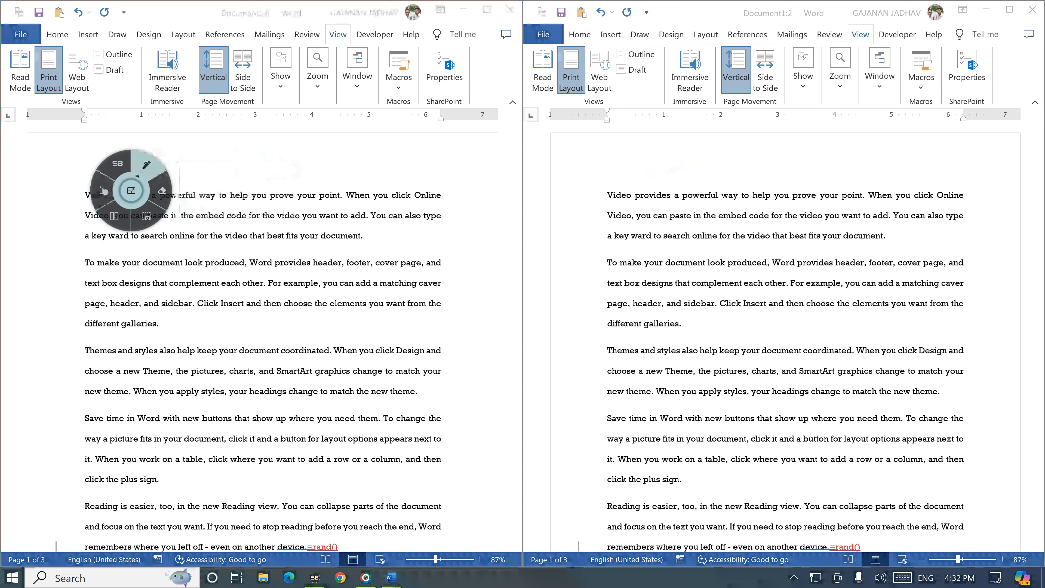
mouse_move(339, 48)
left_mouse_down()
mouse_move(343, 90)
mouse_move(368, 45)
left_mouse_up()
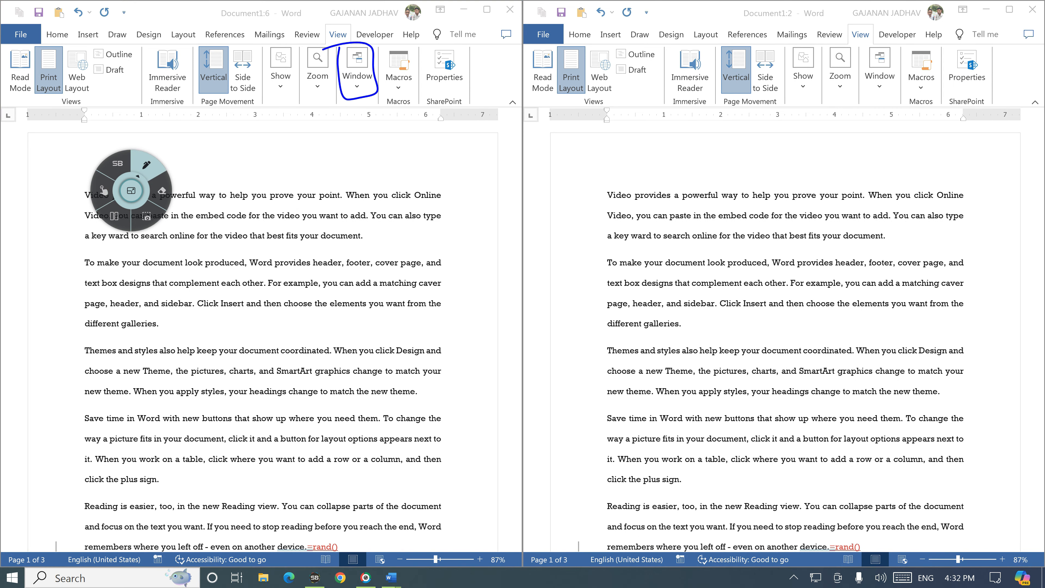
left_click(103, 190)
left_click(357, 76)
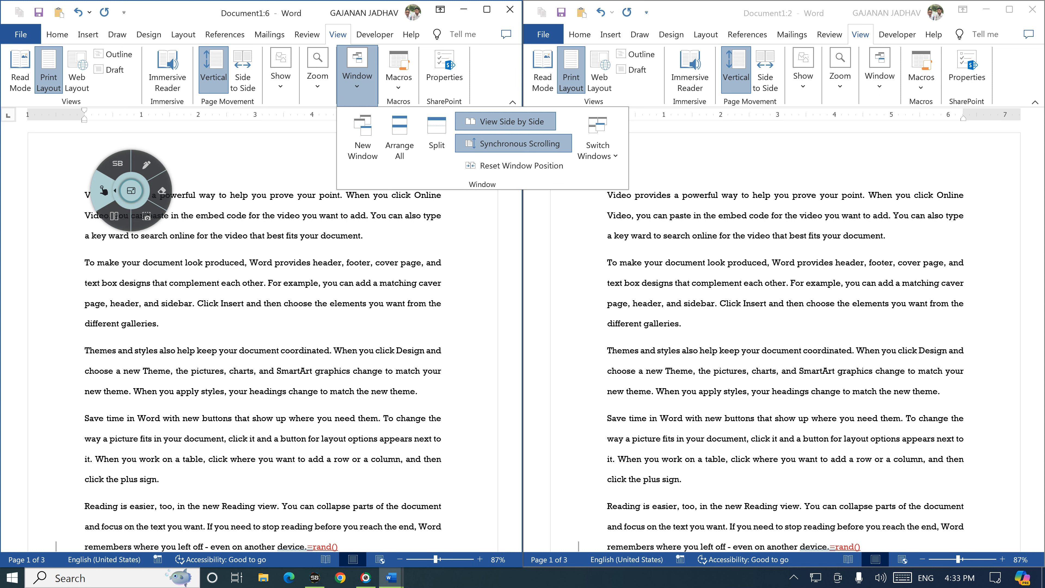
left_click(499, 144)
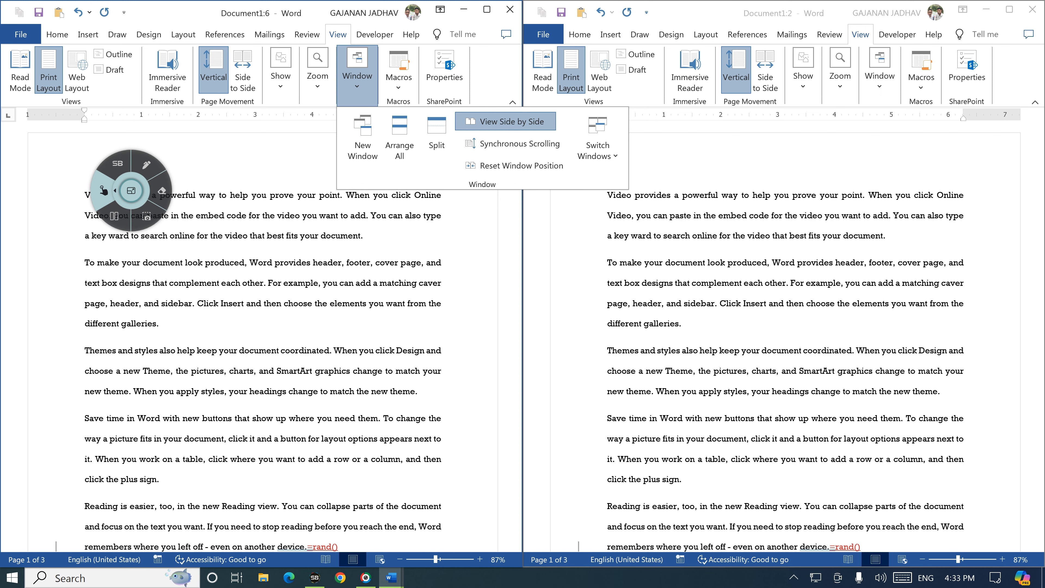
Scroll Document1:6 repeatedly down and up to examine scrolling with Synchronous Scrolling off
scroll(411, 362, "down", 3)
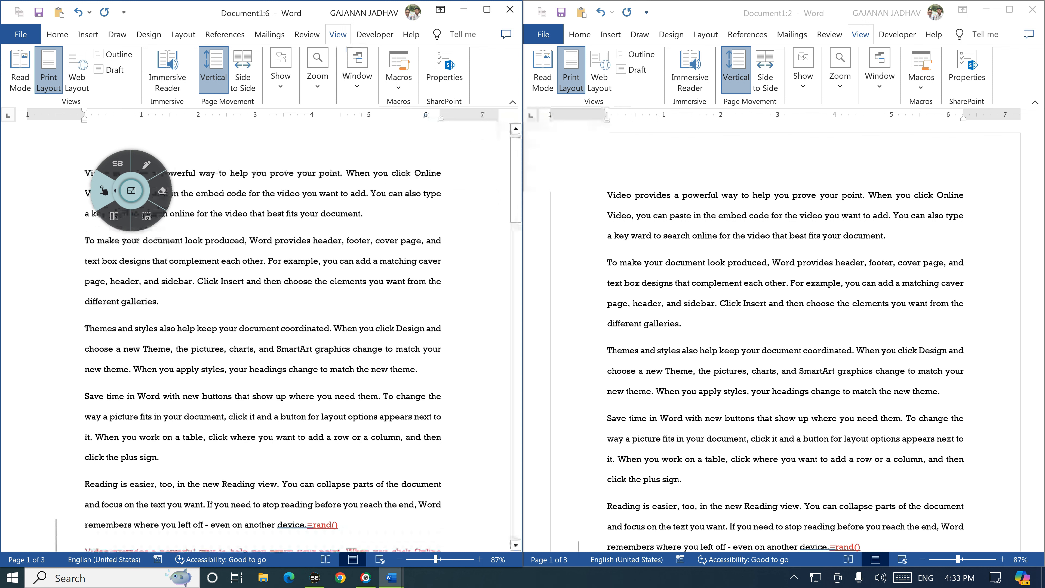
scroll(410, 362, "up", 3)
scroll(410, 362, "down", 3)
scroll(410, 363, "up", 3)
scroll(410, 362, "down", 3)
scroll(410, 362, "up", 3)
scroll(410, 362, "down", 1)
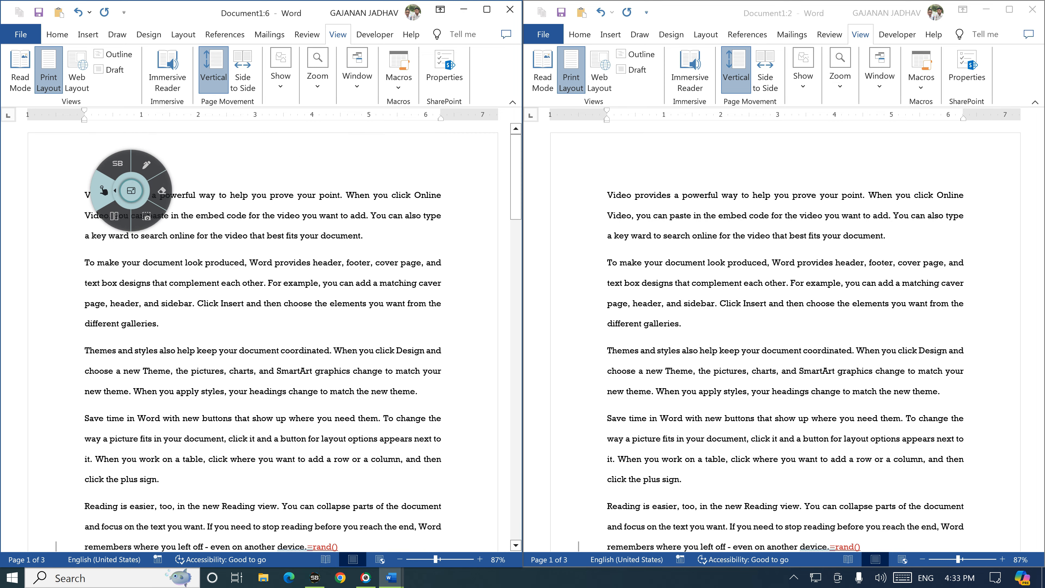
Turn Synchronous Scrolling back on for the two side-by-side documents
left_click(357, 76)
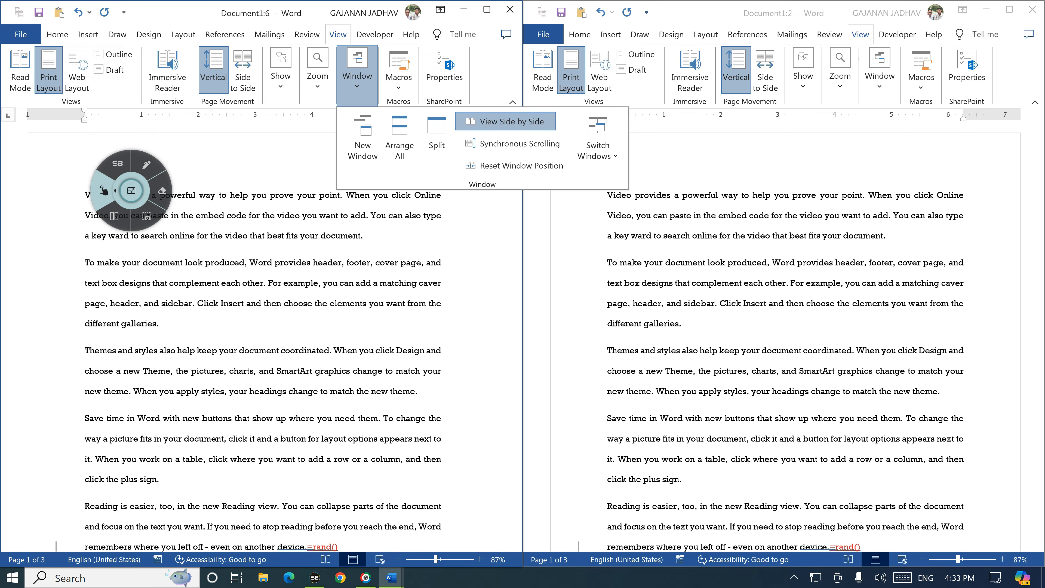
left_click(359, 86)
left_click(359, 87)
right_click(496, 146)
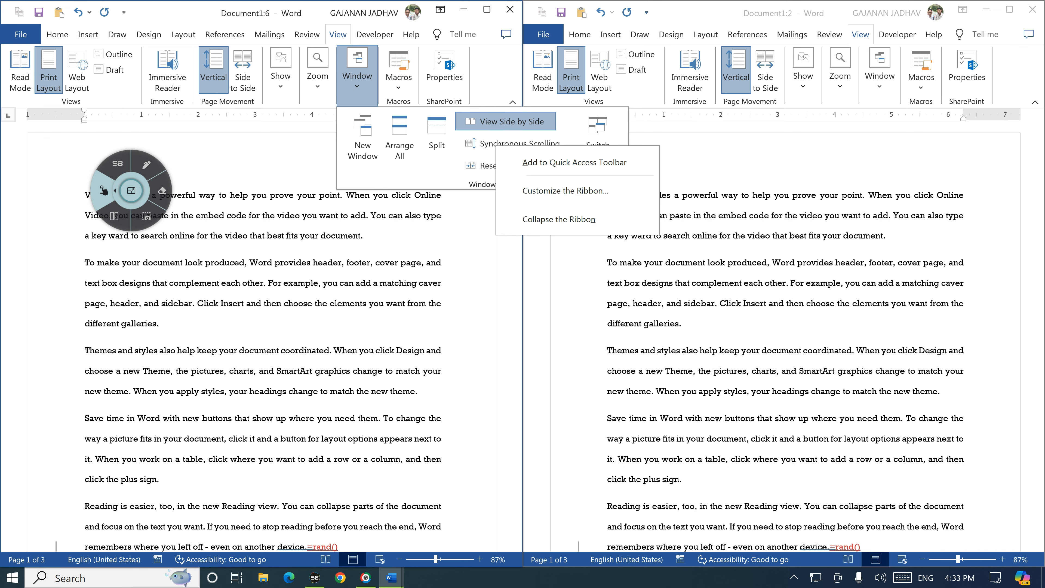
left_click(485, 144)
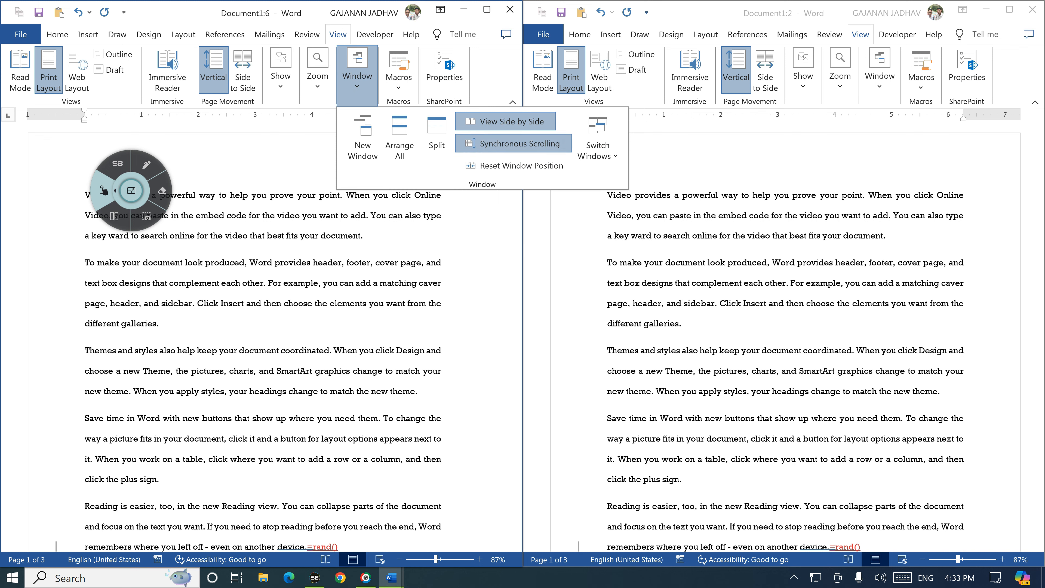
Scroll Document1:6 down and back up to check the synchronized movement of both documents
scroll(314, 445, "down", 3)
scroll(314, 351, "up", 3)
scroll(314, 433, "down", 5)
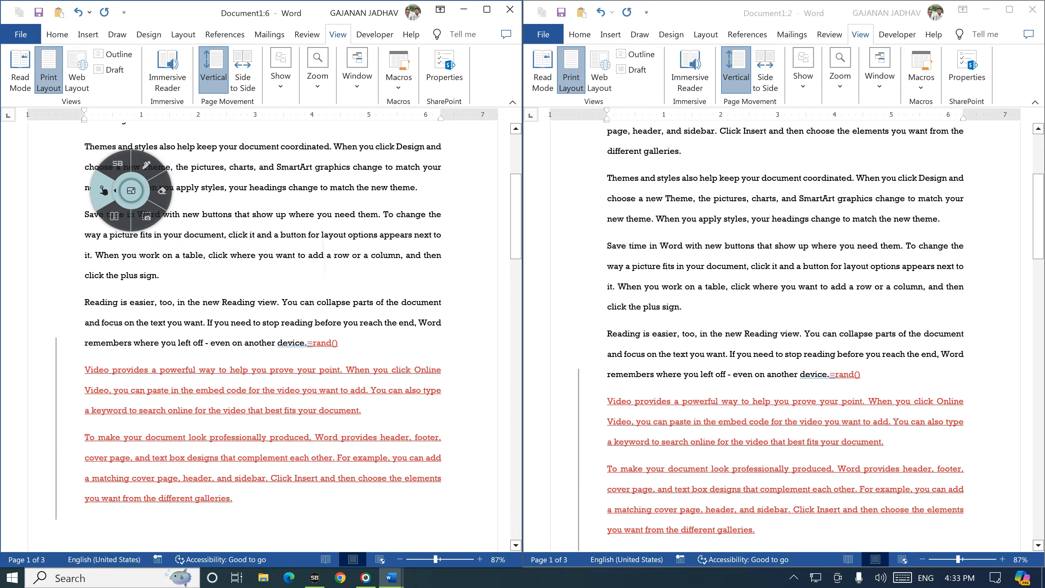
scroll(314, 433, "up", 5)
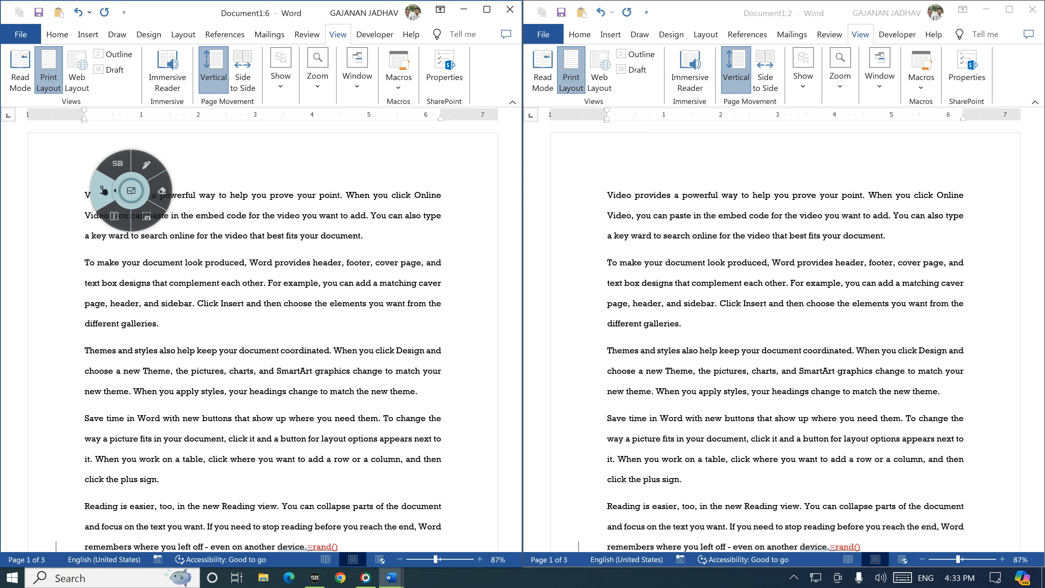
left_click(357, 76)
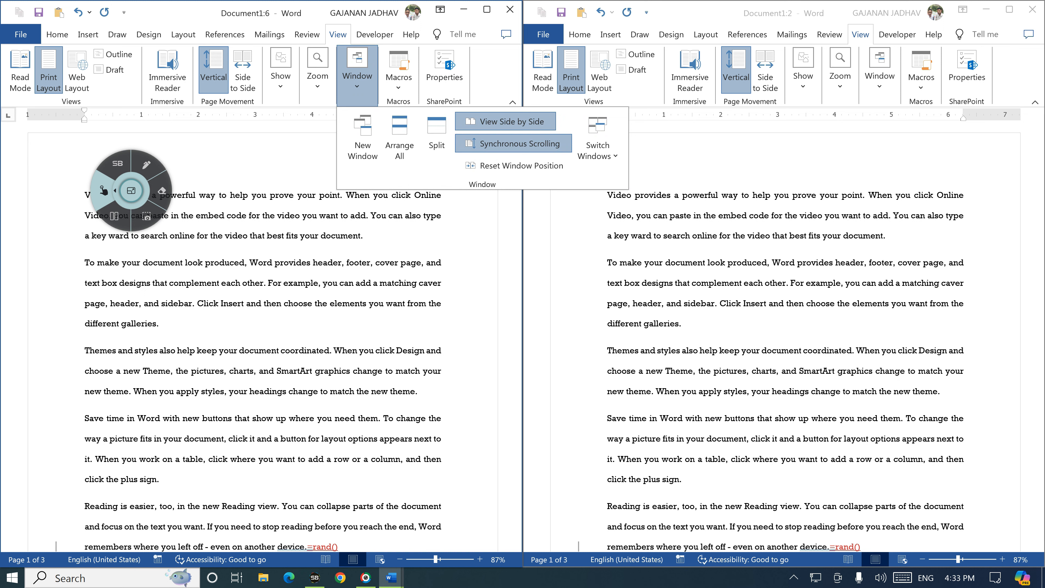
left_click(324, 319)
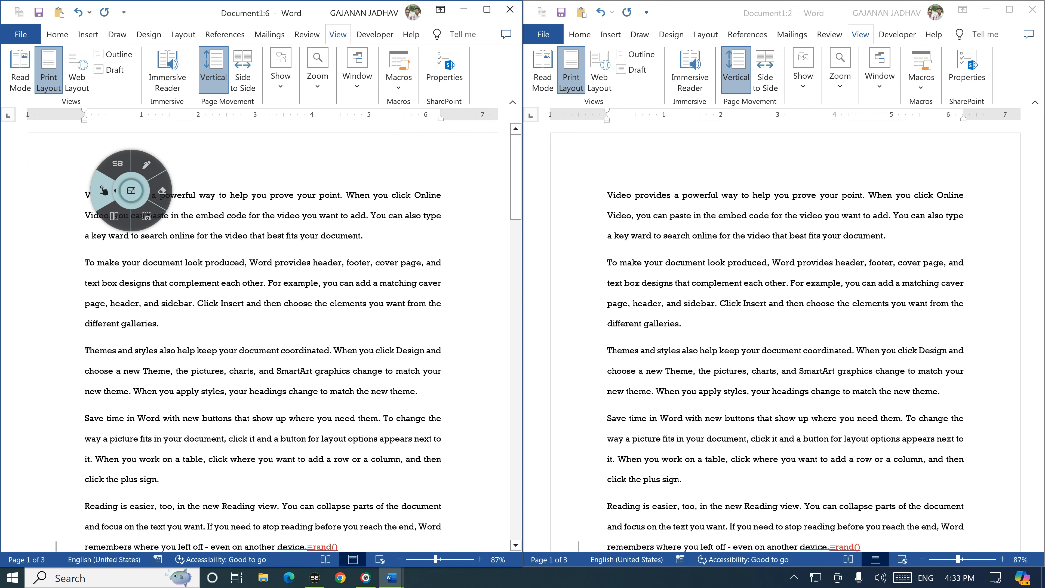
left_click(210, 320)
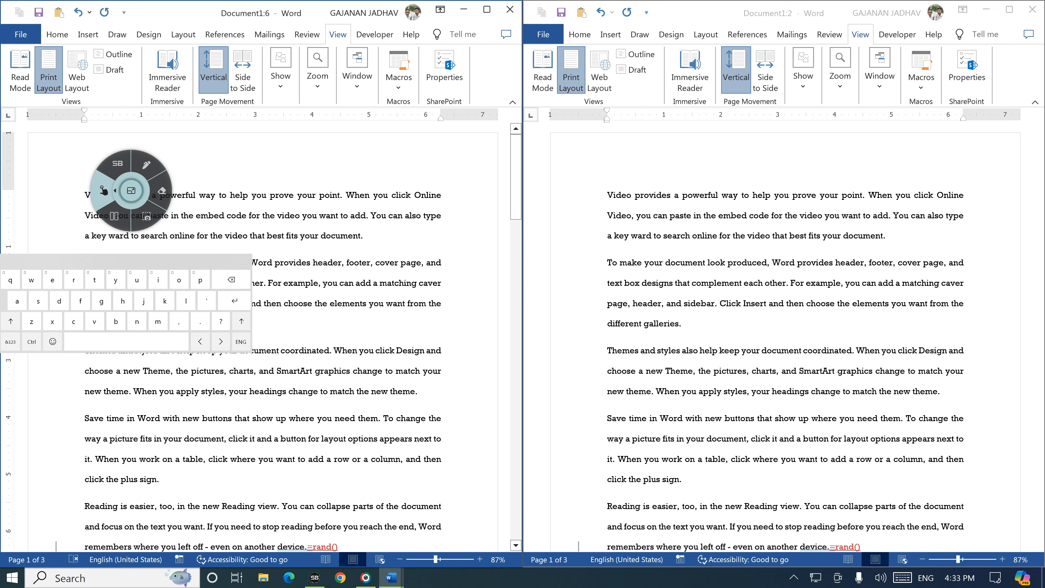
Split the Document1:6 window into two panes
left_click(245, 262)
left_click(358, 76)
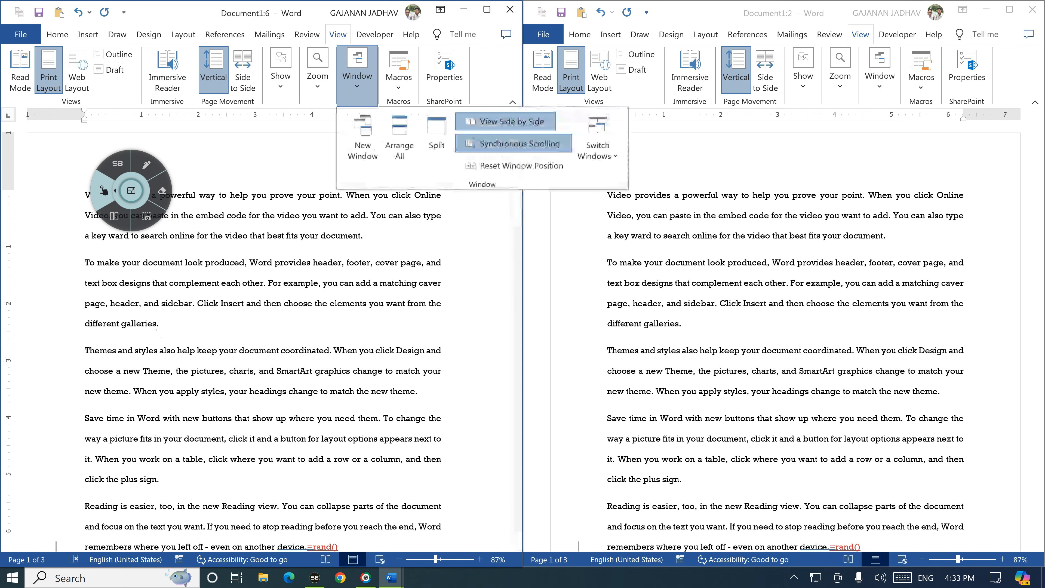
left_click(437, 138)
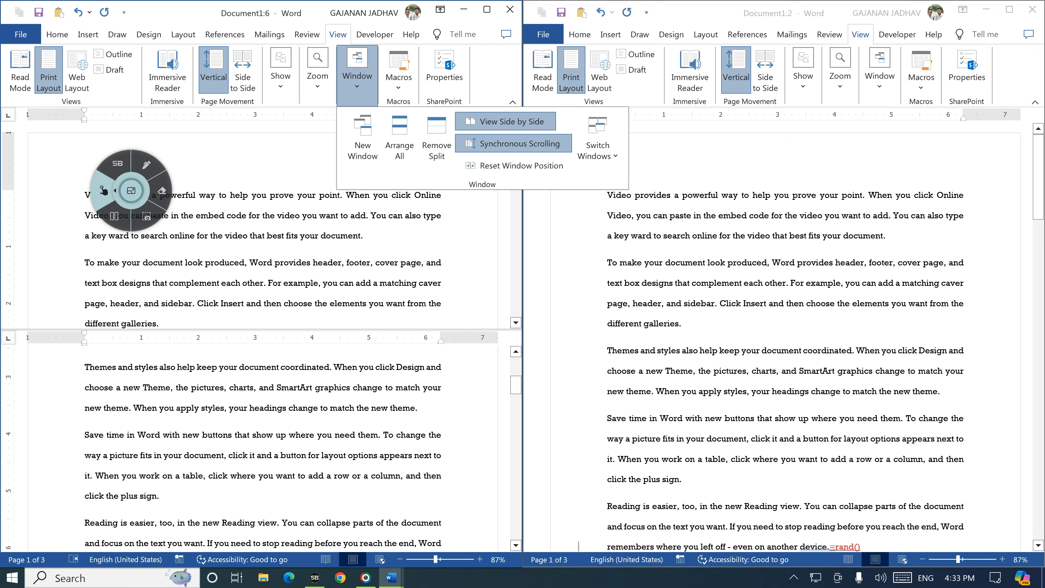
Scroll down and up through the split panes of Document1:6 to examine different parts of the text independently
left_click(264, 283)
scroll(263, 444, "up", 1)
scroll(288, 247, "down", 4)
scroll(314, 371, "down", 1)
scroll(314, 412, "up", 1)
scroll(314, 412, "down", 1)
scroll(314, 412, "up", 2)
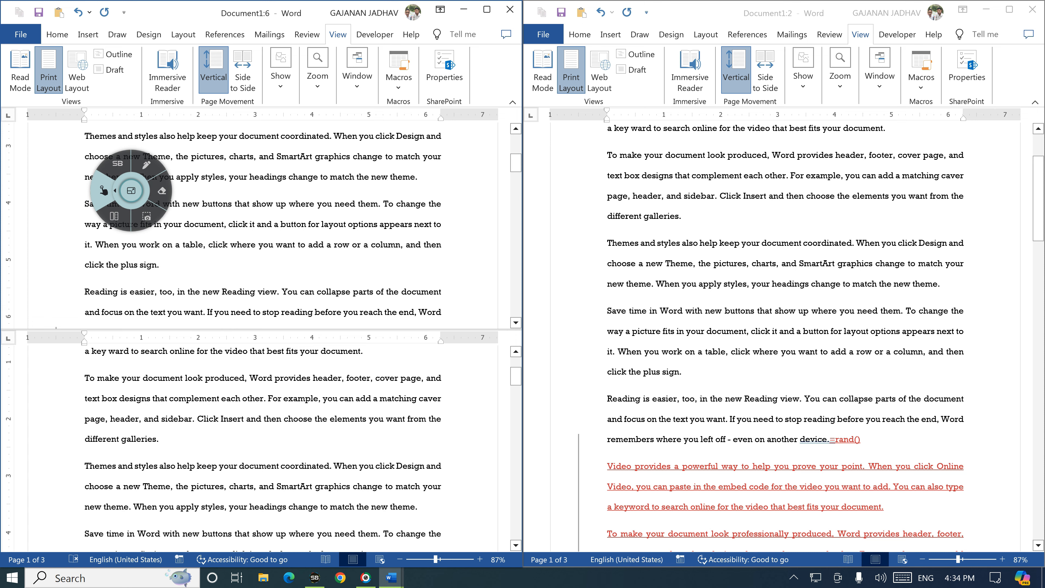
Circle the Window group of Document1:6 in blue ink and clear the marking
left_click(146, 164)
mouse_move(377, 82)
left_mouse_down()
mouse_move(352, 99)
mouse_move(377, 83)
left_mouse_up()
left_click(103, 190)
Remove the split from Document1:6 and reset the window positions of the side-by-side documents
left_click(357, 76)
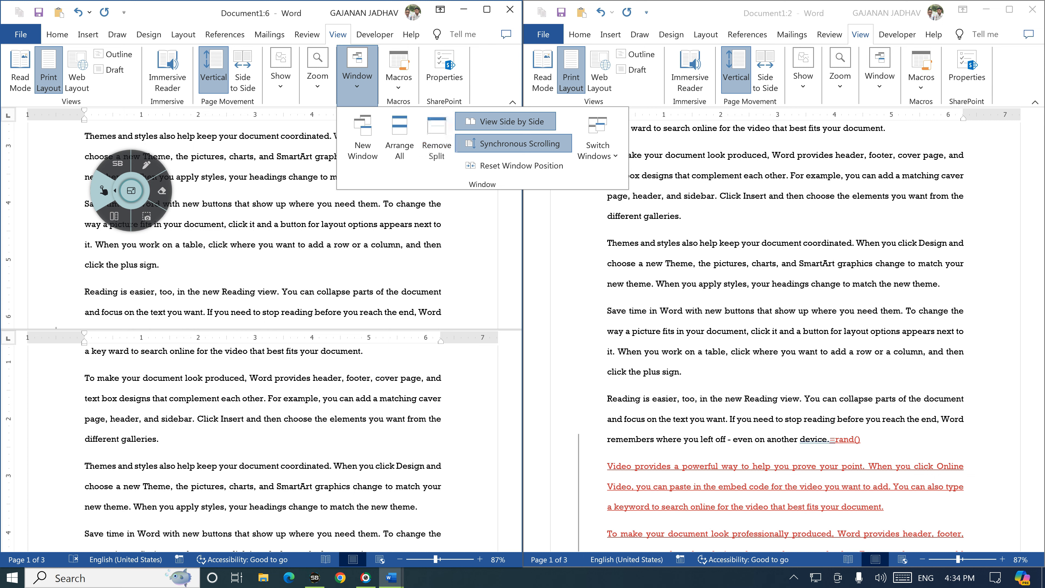
left_click(437, 140)
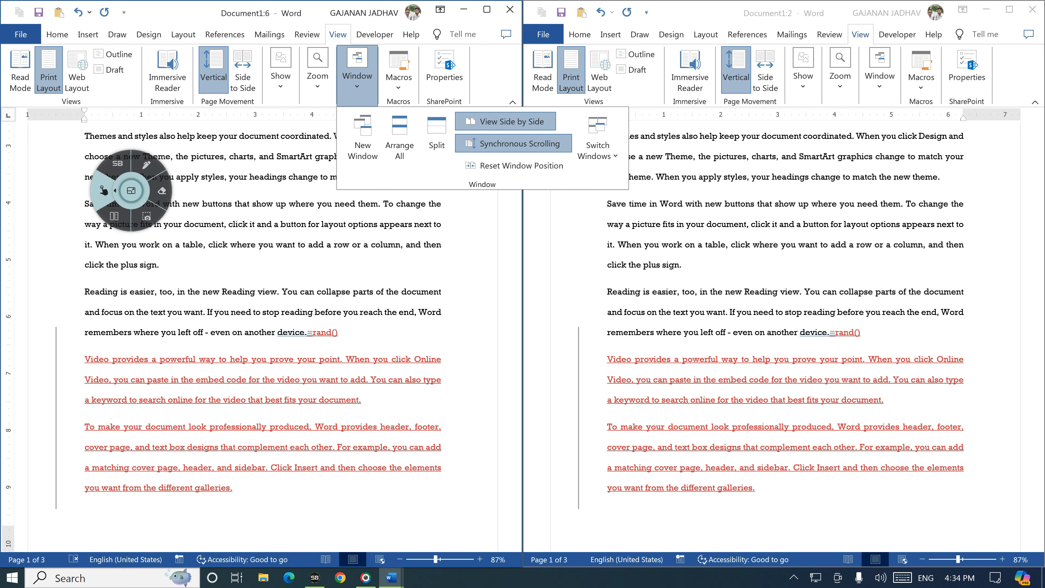
left_click(493, 166)
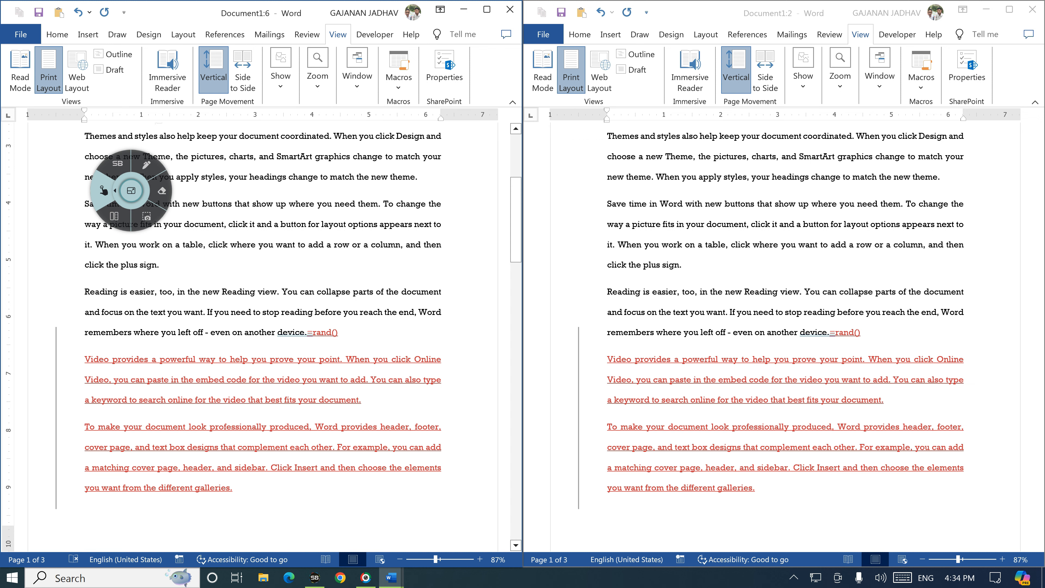
Examine the list of open windows offered for switching, going through Document1:1 to Document1:6
left_click(398, 70)
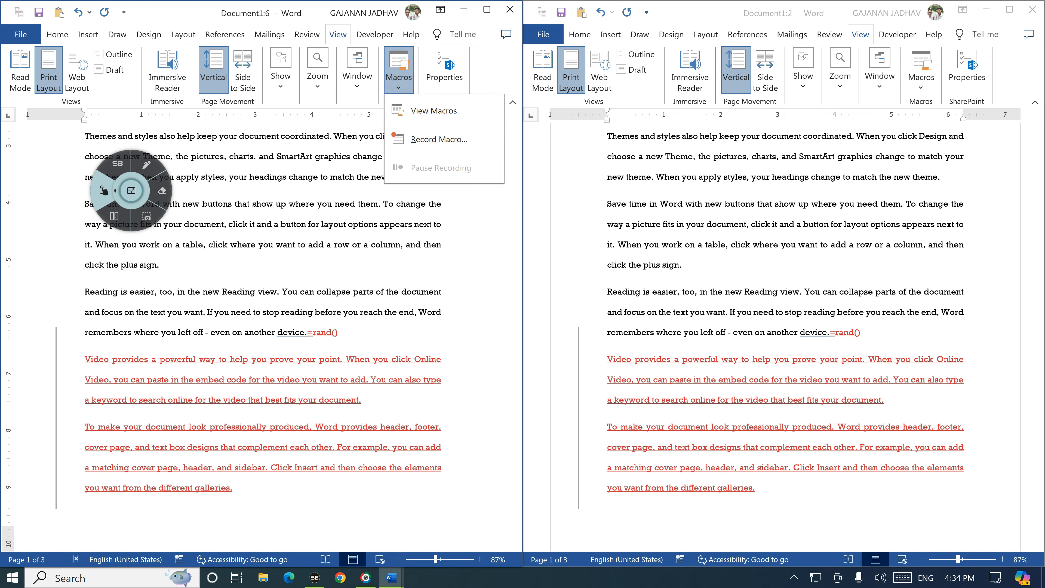
left_click(357, 70)
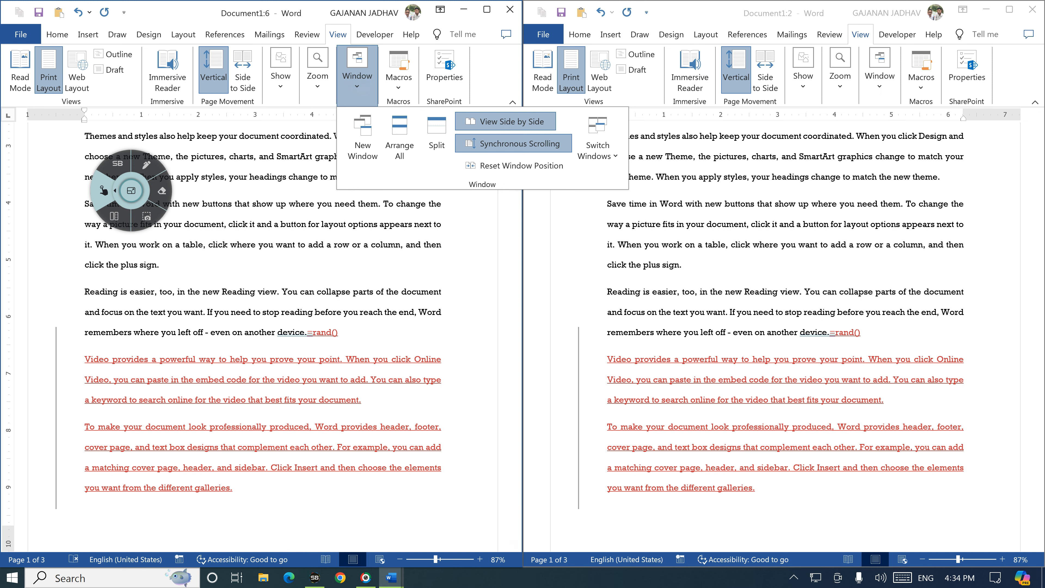
left_click(598, 140)
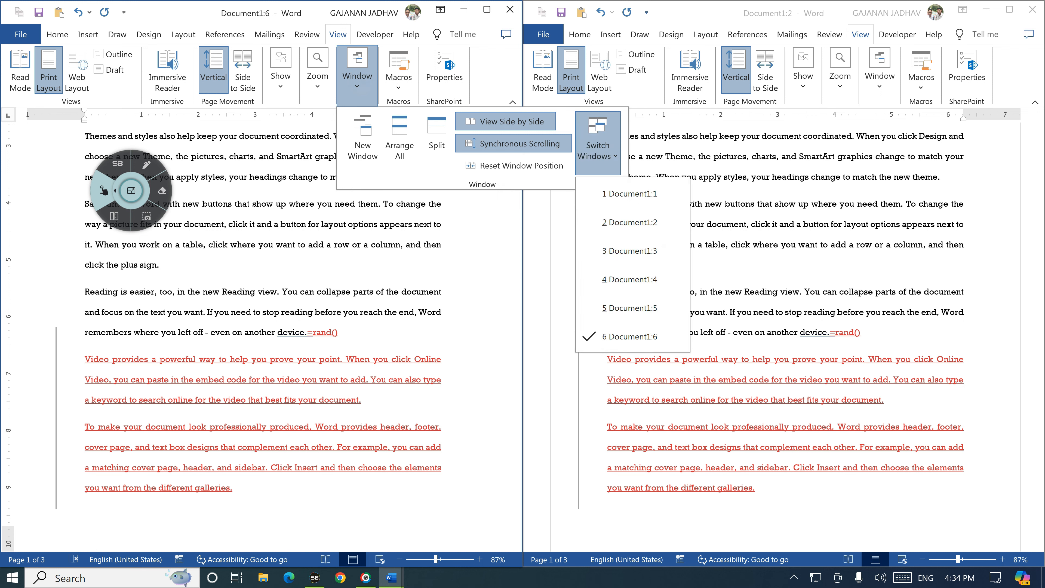
key("Down")
key("Down")
key("Down")
key("Down")
key("Down")
key("Down")
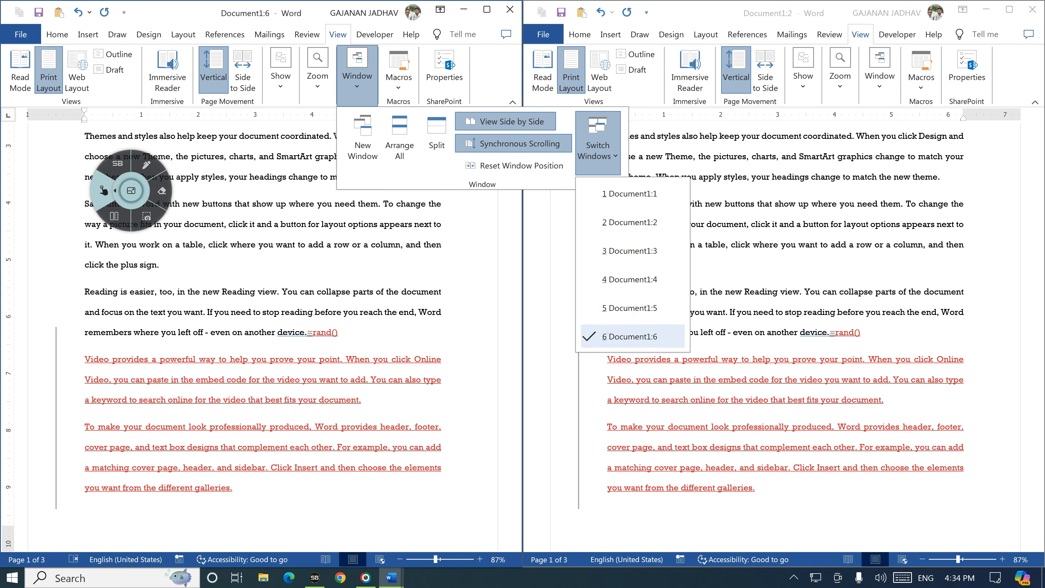
key("Down")
key("Escape")
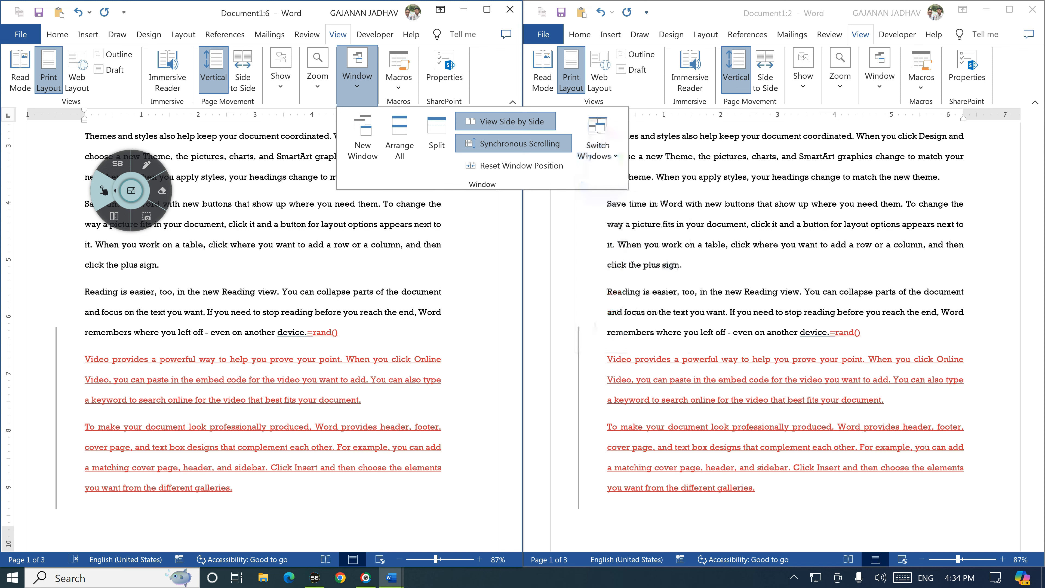
Switch the active window to Document1:2, followed by Document1:4
left_click(599, 143)
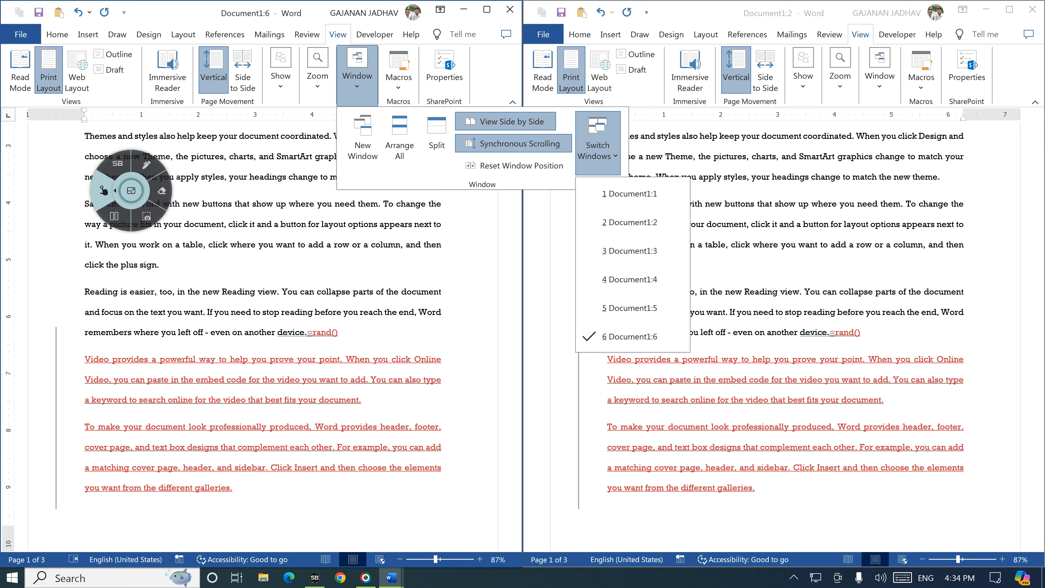
left_click(630, 222)
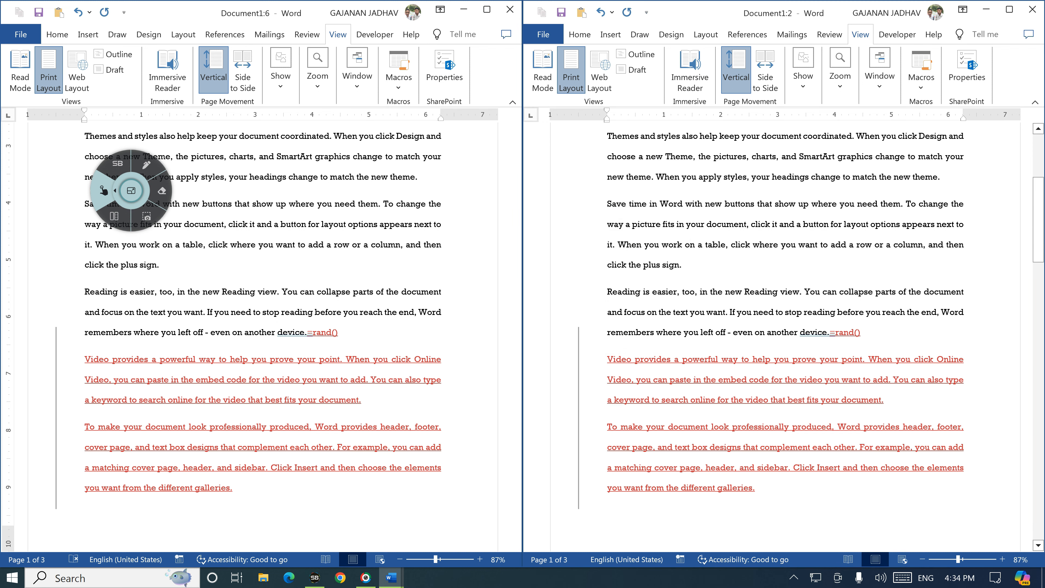
left_click(399, 70)
left_click(357, 70)
left_click(598, 143)
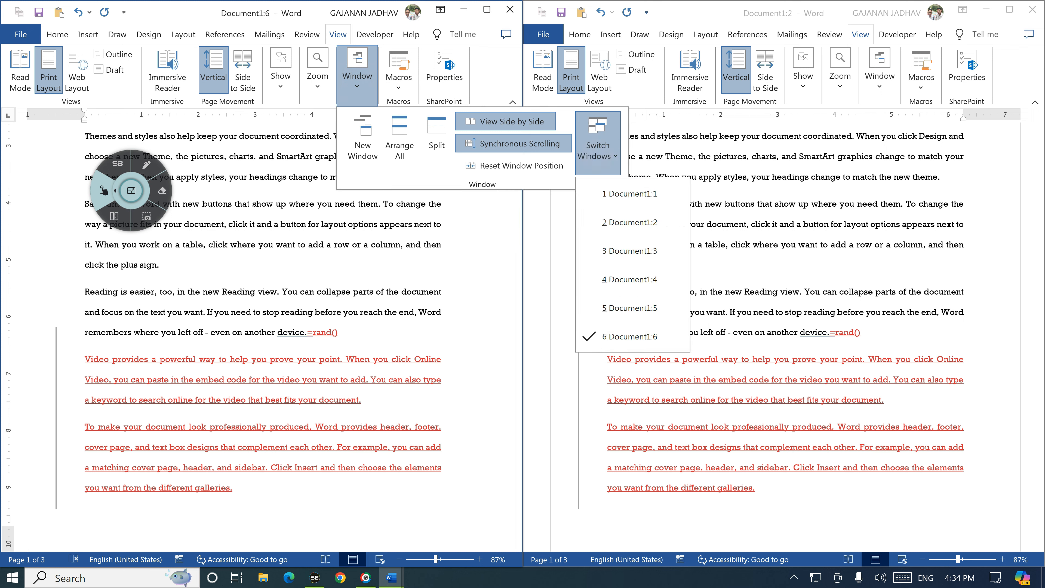
left_click(630, 279)
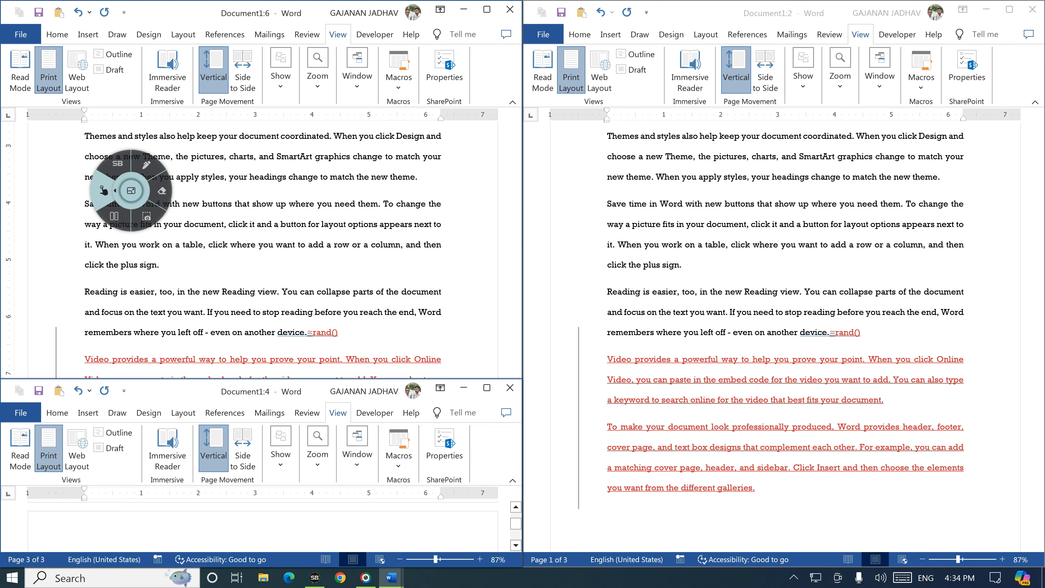
Circle the Document1:4 window title in blue ink and clear the marking
left_click(147, 165)
mouse_move(289, 386)
left_mouse_down()
mouse_move(237, 416)
mouse_move(260, 363)
left_mouse_up()
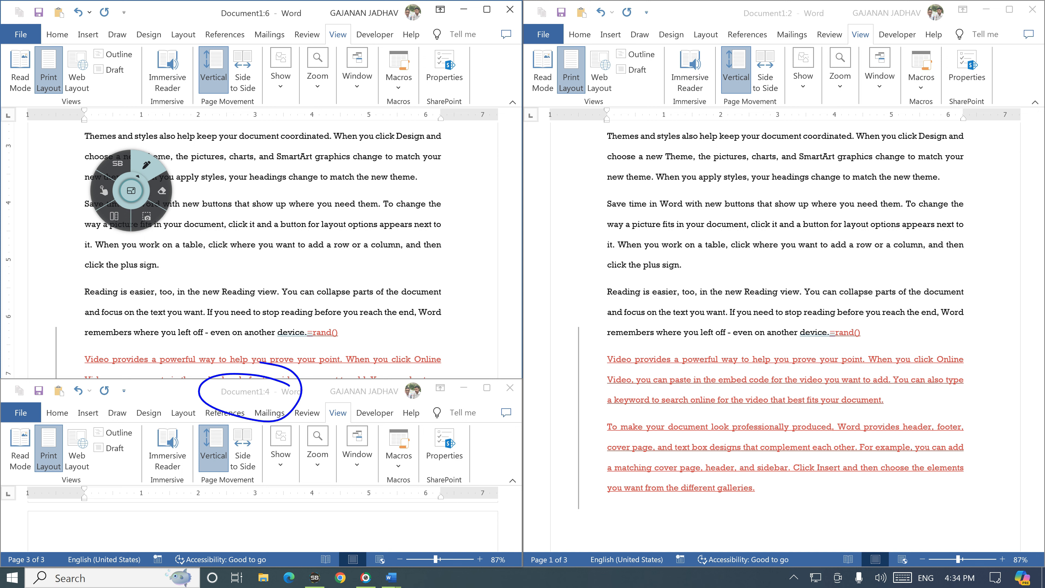
left_click(103, 190)
Close the extra Document1 windows until only one remains, and maximize it
left_click(510, 9)
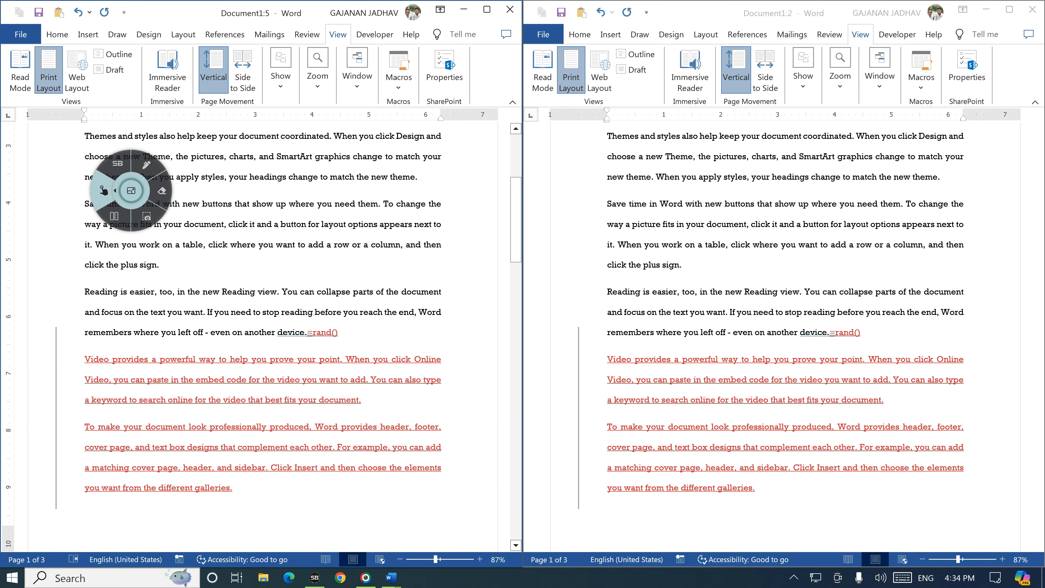
left_click(510, 9)
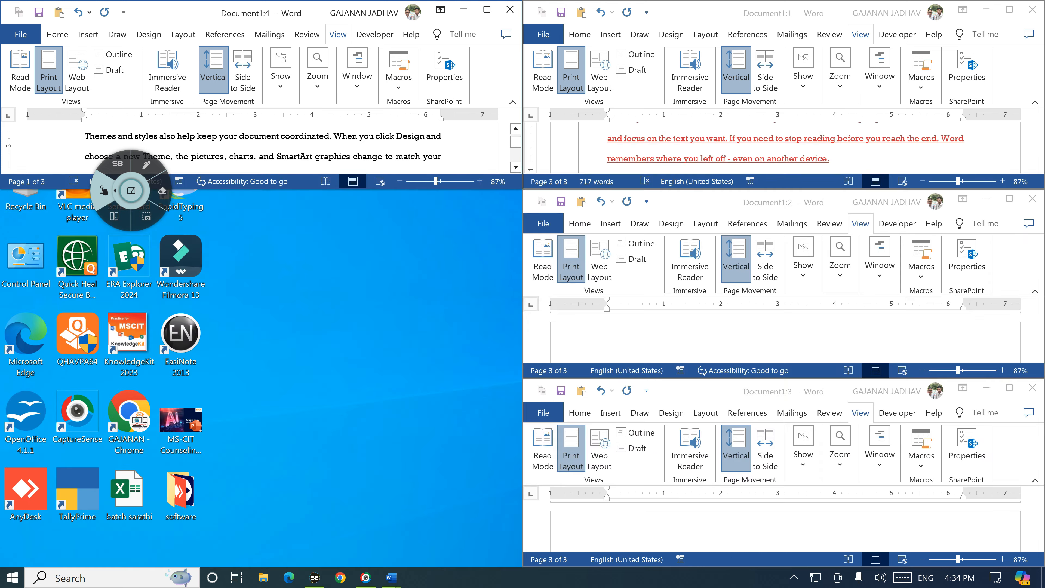
left_click(1032, 9)
left_click(1033, 198)
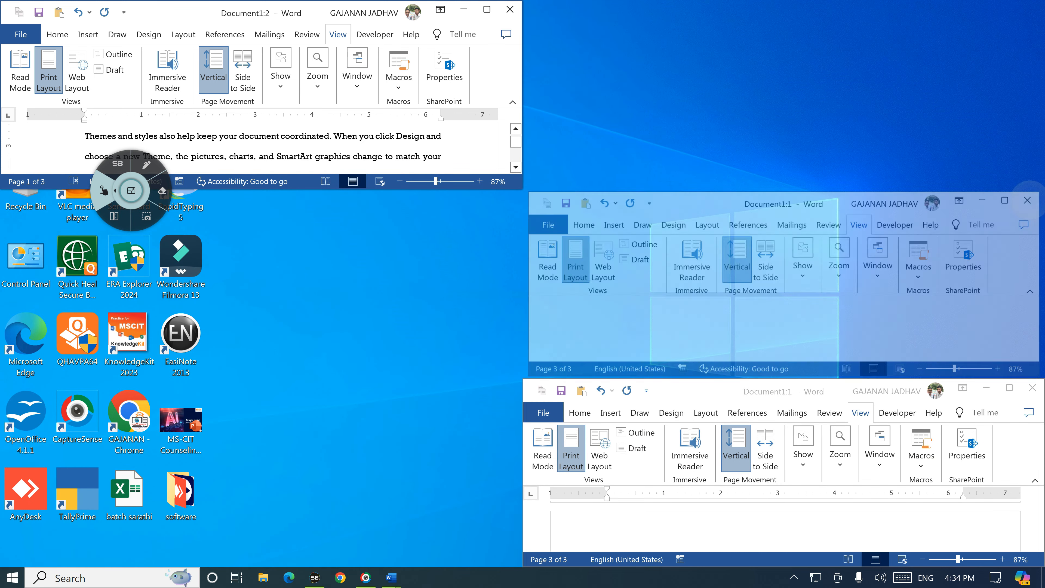
left_click(1033, 388)
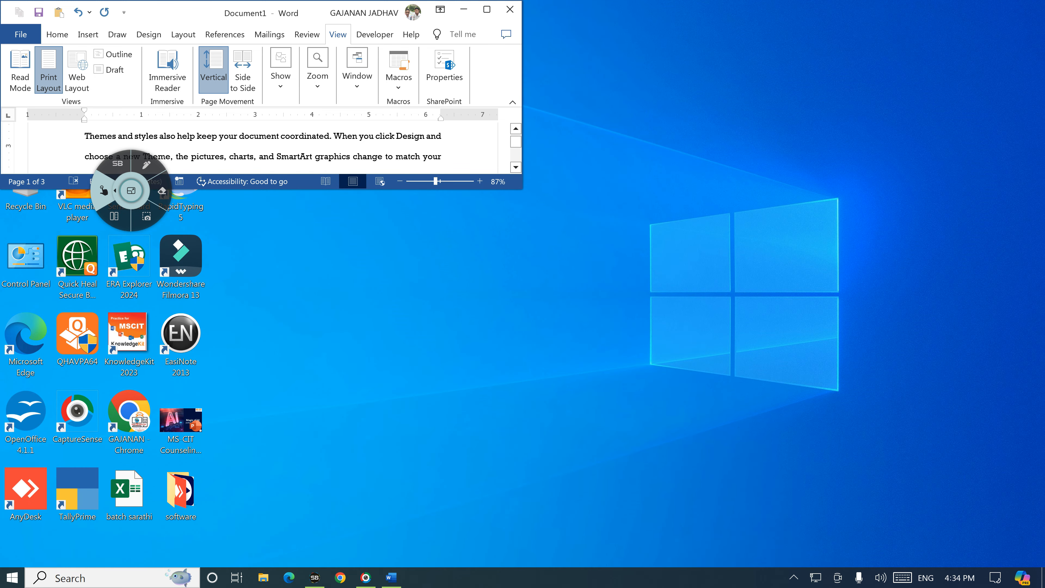
left_click(487, 9)
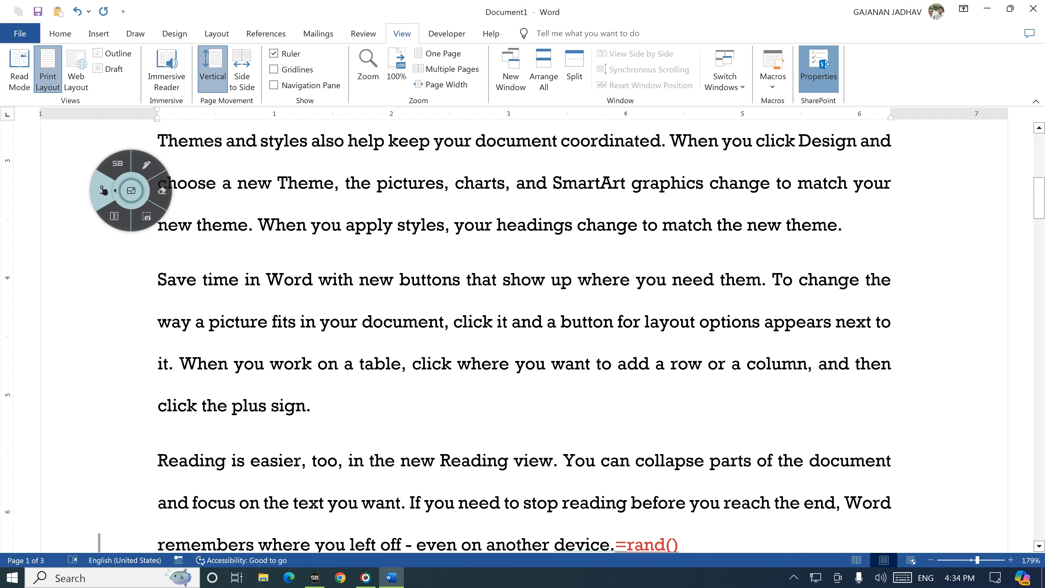
Open the document's properties information and circle the whole Properties section in blue ink
left_click(819, 68)
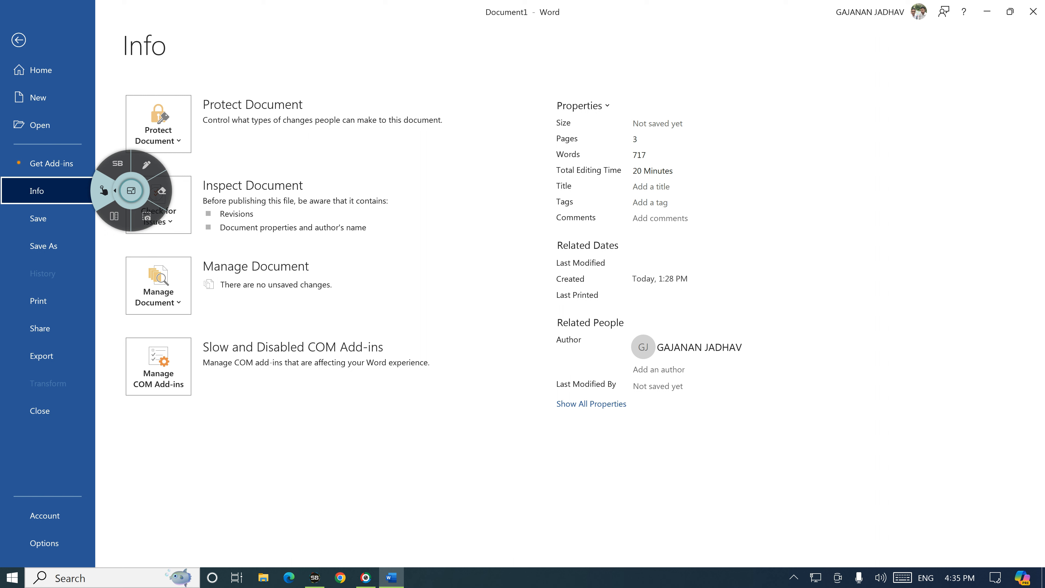
left_click(146, 165)
mouse_move(535, 94)
left_mouse_down()
mouse_move(562, 449)
mouse_move(776, 394)
mouse_move(767, 140)
mouse_move(527, 97)
mouse_move(521, 109)
left_mouse_up()
Underline the Size, Pages, Words, Total Editing Time, Title, Tags and Comments entries in blue ink
left_click_drag(637, 132, 705, 142)
mouse_move(571, 145)
left_mouse_down()
mouse_move(669, 152)
mouse_move(656, 163)
mouse_move(674, 167)
left_mouse_up()
left_click_drag(556, 180, 700, 180)
left_click_drag(558, 194, 693, 195)
left_click_drag(544, 209, 669, 217)
left_click_drag(554, 232, 678, 242)
Underline the Last Modified, Last Printed and Author entries in ink, and clear all markings
left_click_drag(552, 272, 644, 270)
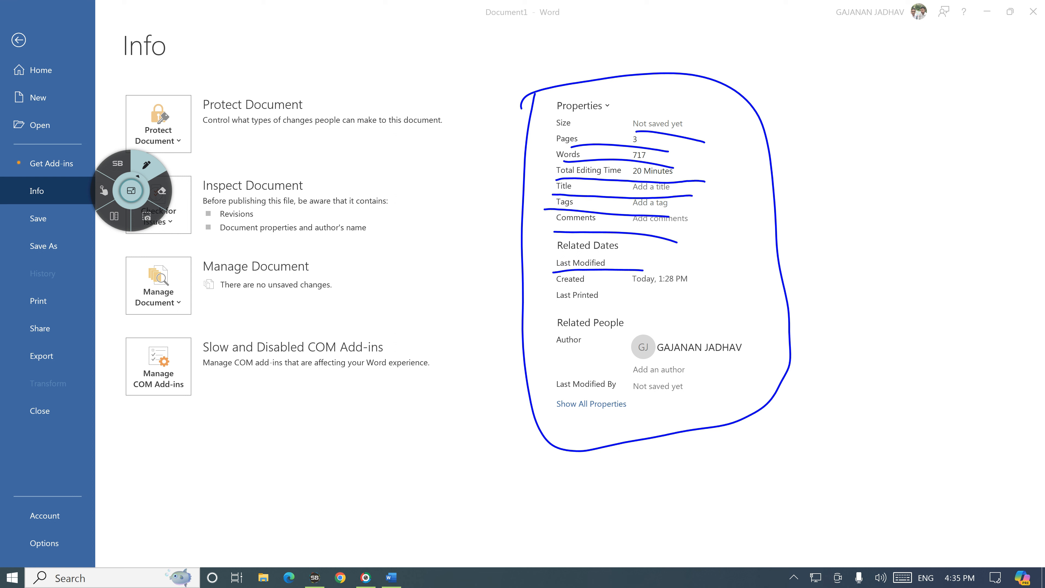
left_click_drag(539, 296, 636, 314)
left_click_drag(543, 352, 757, 354)
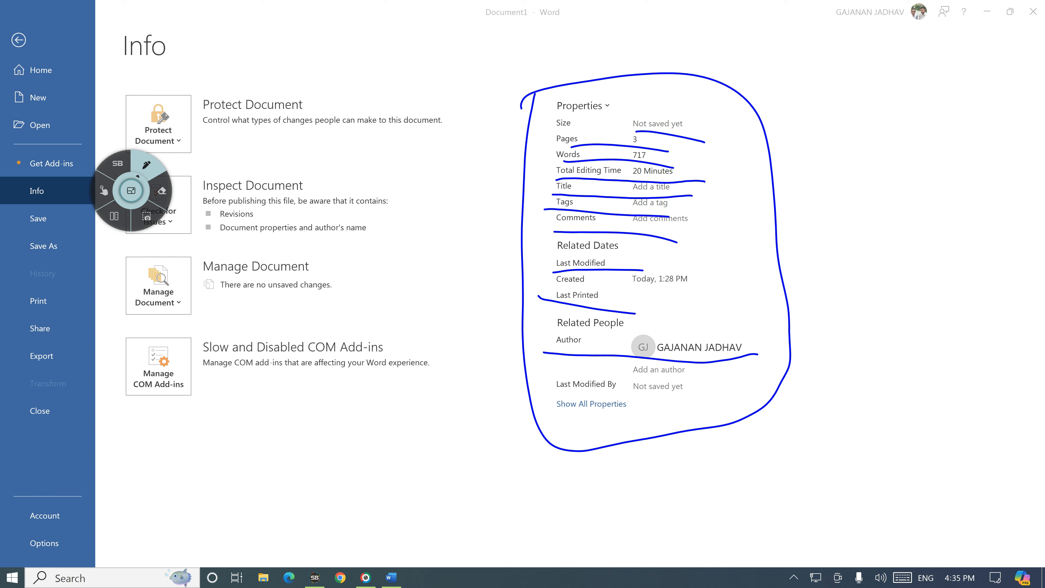
left_click(104, 191)
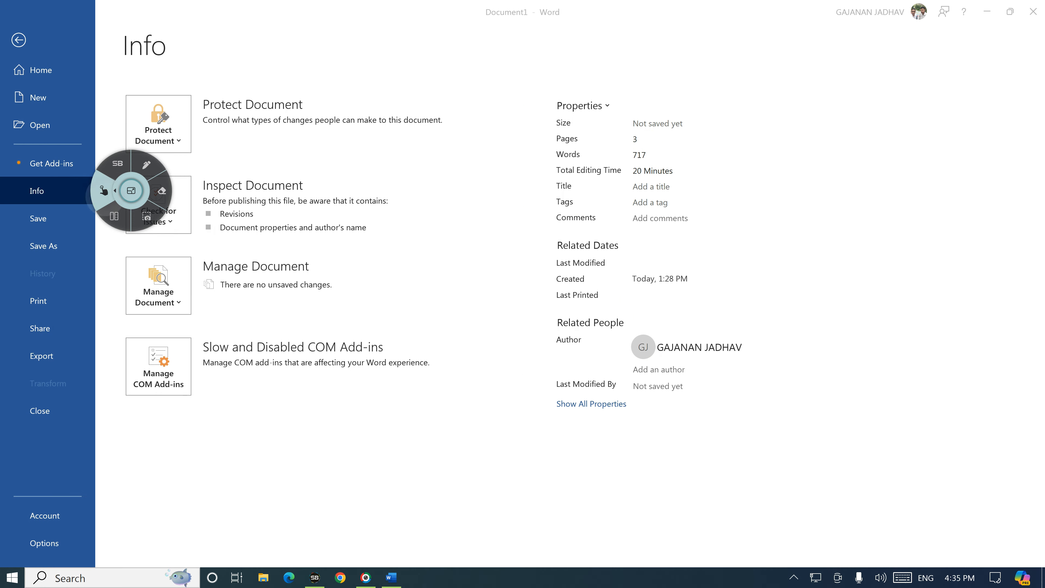
Return to the document and draw a blue ink box around the Properties command
left_click(19, 40)
left_click(146, 165)
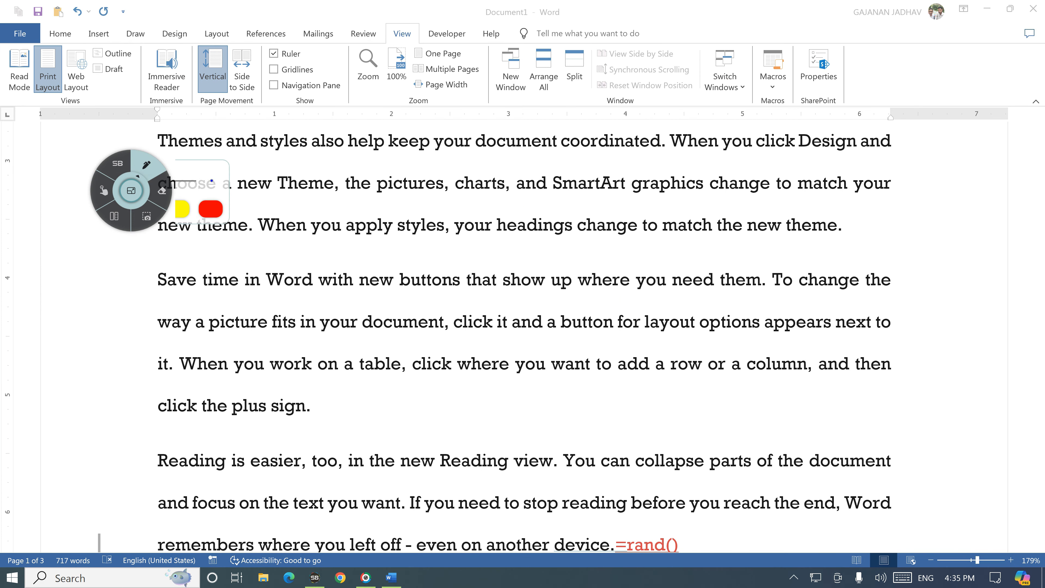
mouse_move(794, 36)
left_mouse_down()
mouse_move(833, 99)
mouse_move(802, 41)
left_mouse_up()
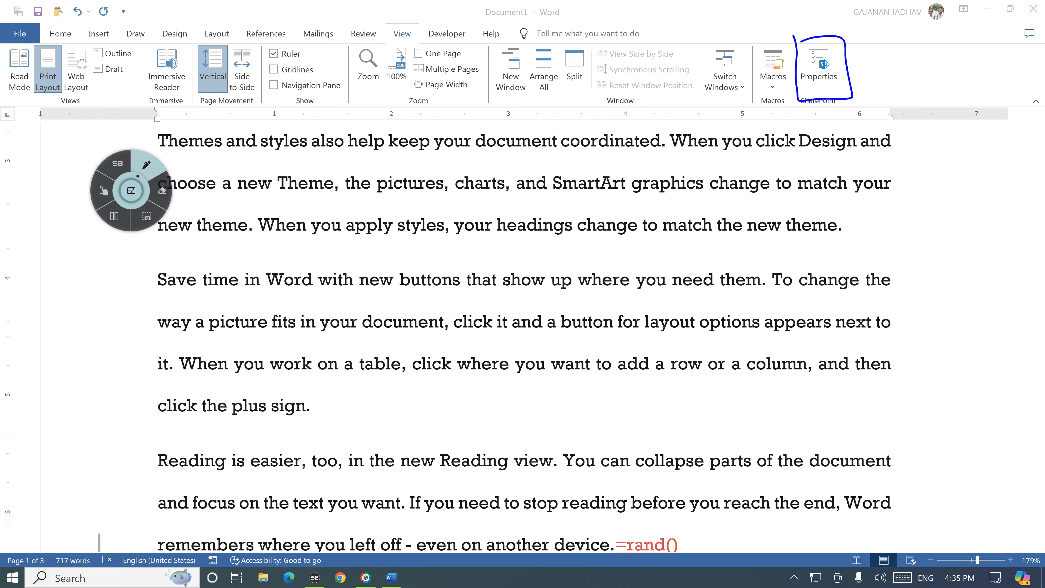